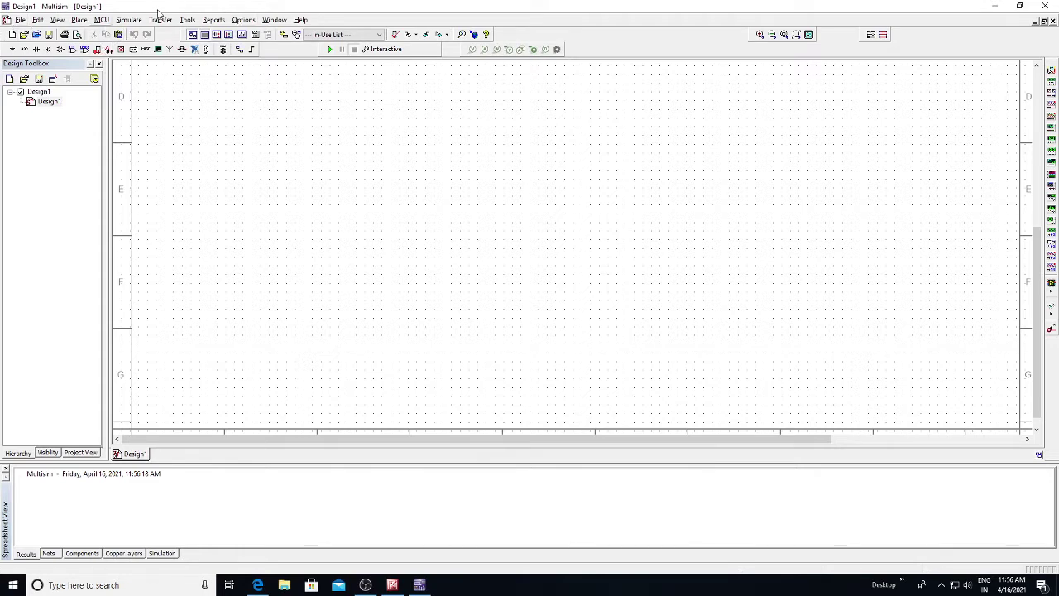
Place five 1 µF capacitors and seven 1 kΩ resistors on the schematic from the Basic component group
left_click(79, 20)
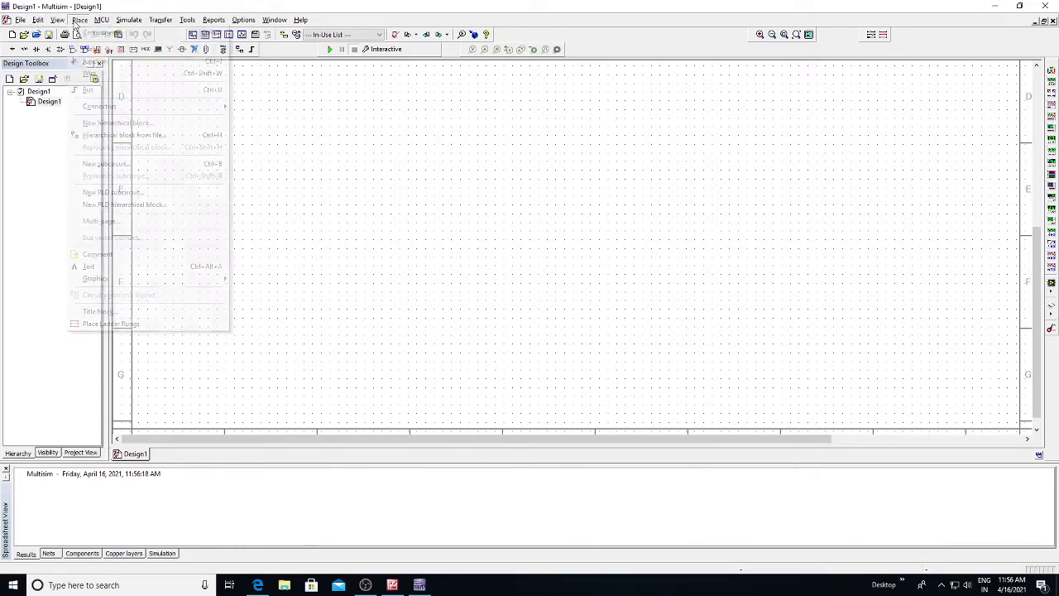
left_click(95, 33)
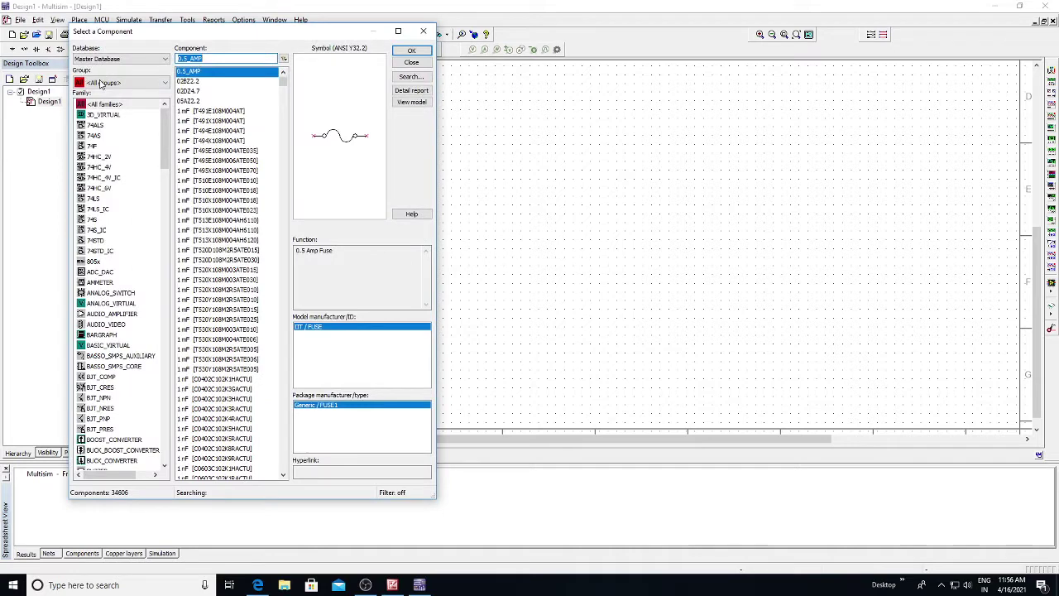
left_click(106, 84)
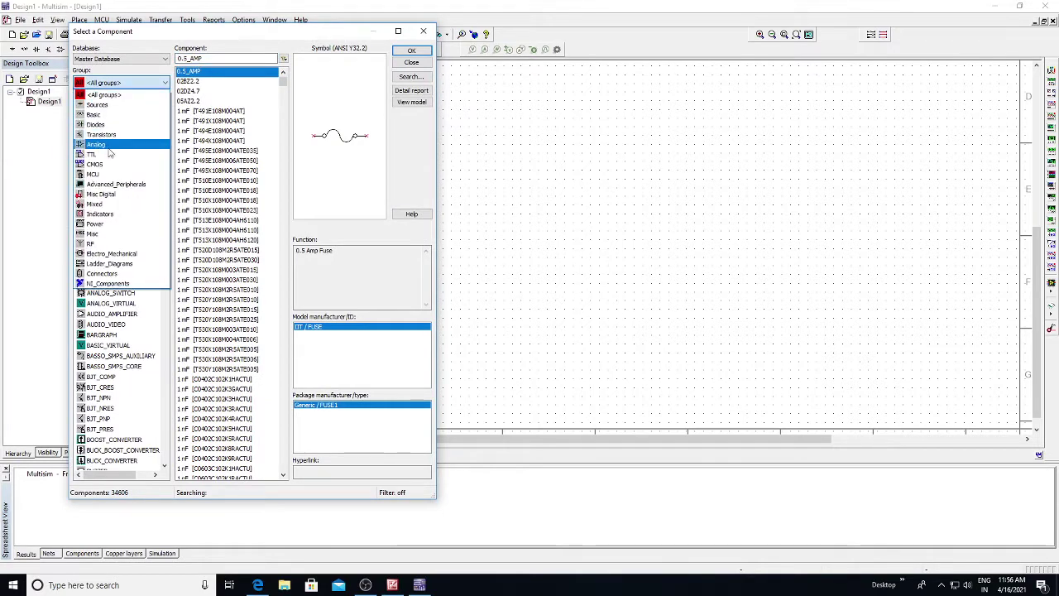
left_click(94, 114)
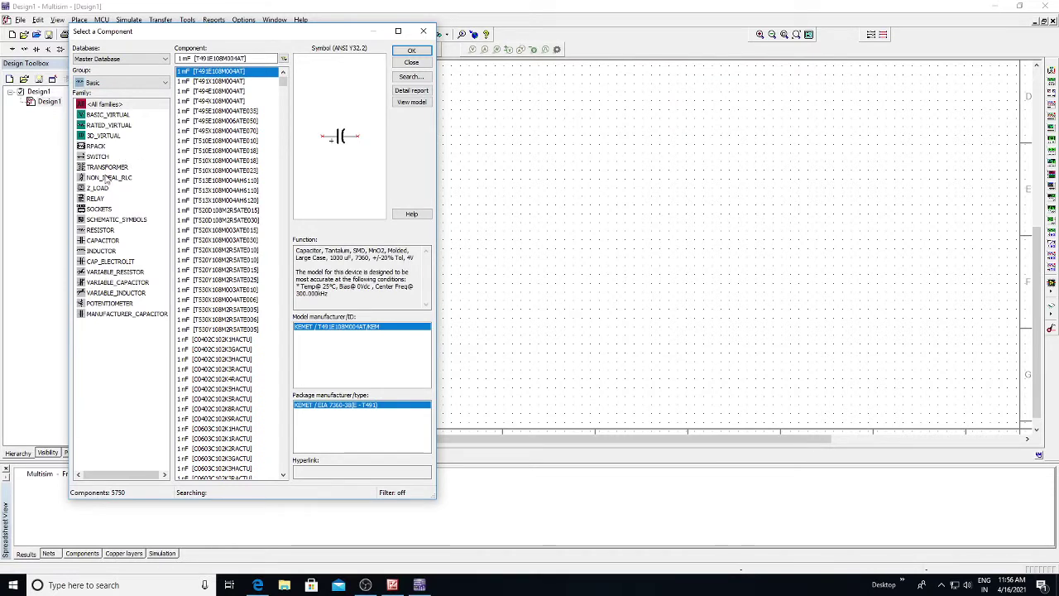
left_click(116, 239)
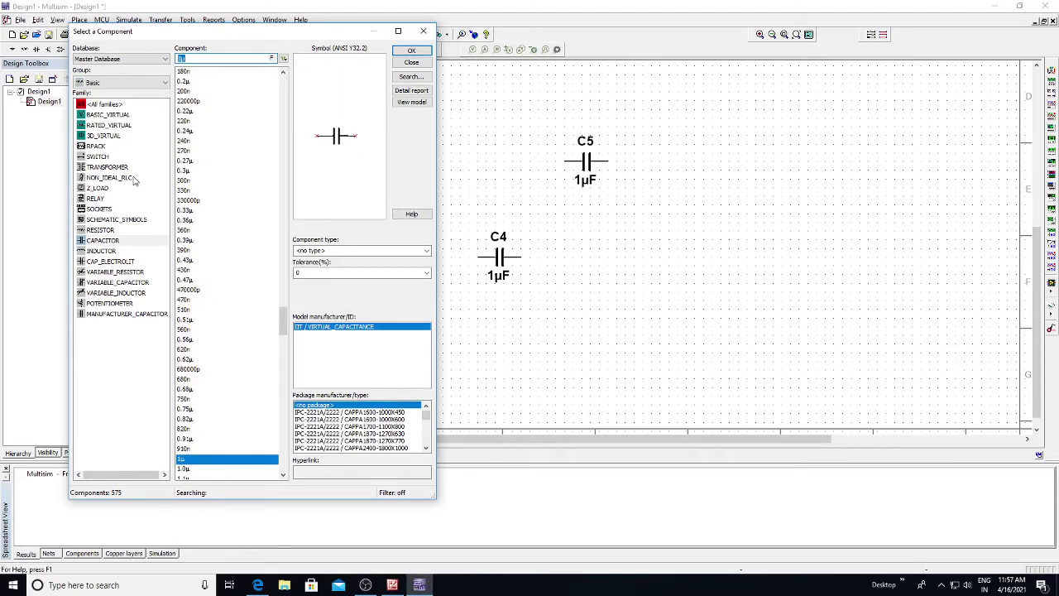
left_click(109, 231)
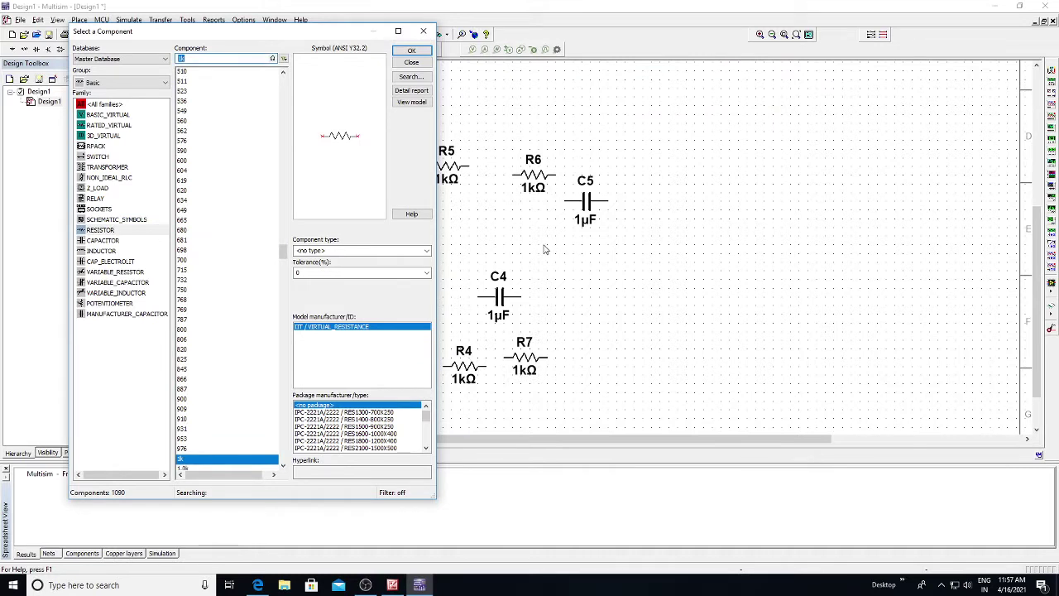
Place a BC107BP transistor from the Transistors group between R5 and C4, and delete the surplus copy Q1
left_click(88, 84)
left_click(97, 120)
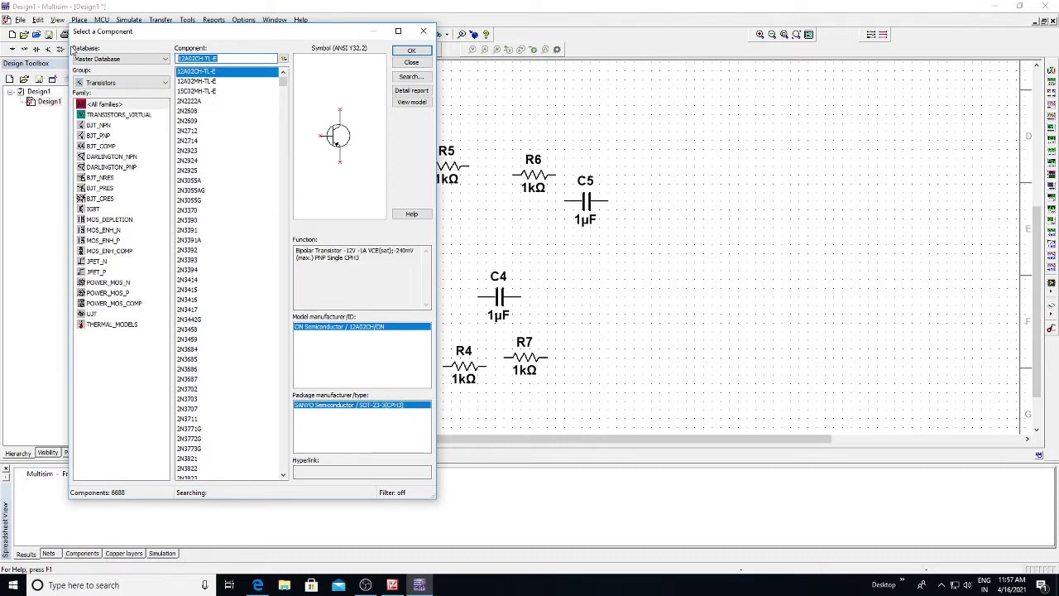
type("bc1")
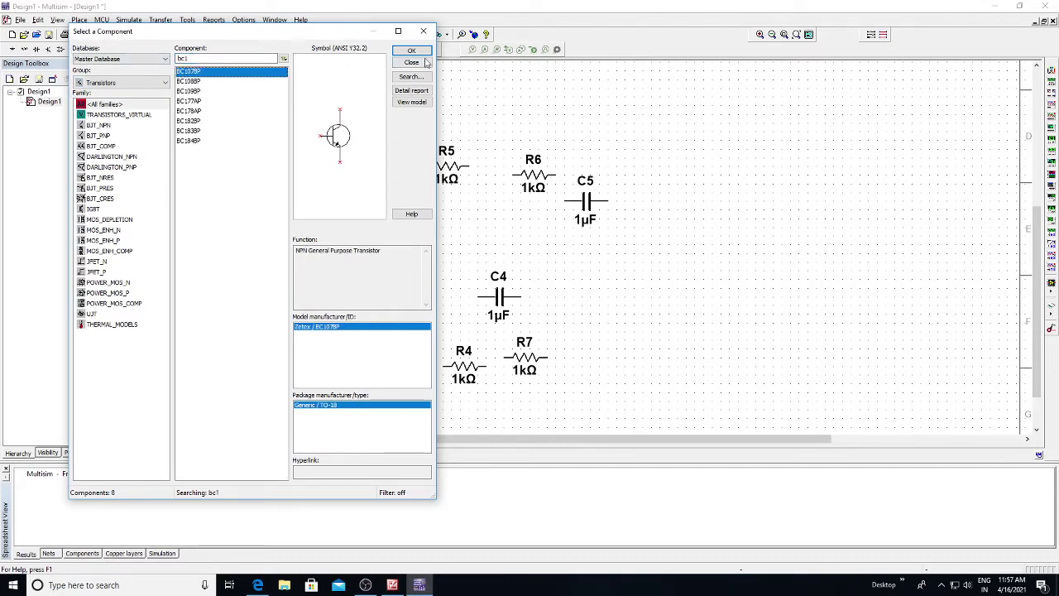
double_click(230, 74)
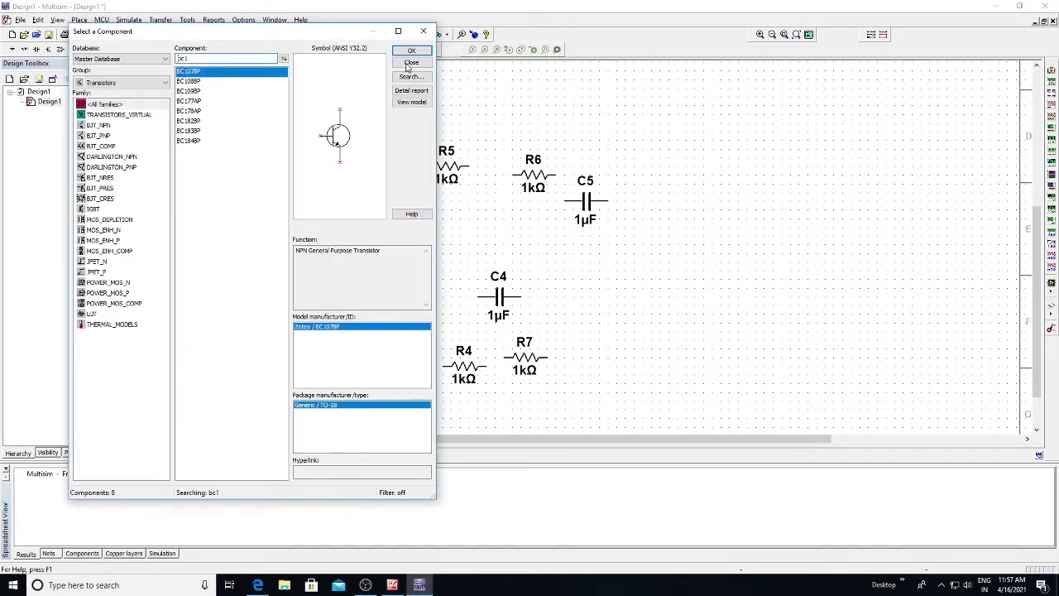
left_click(413, 49)
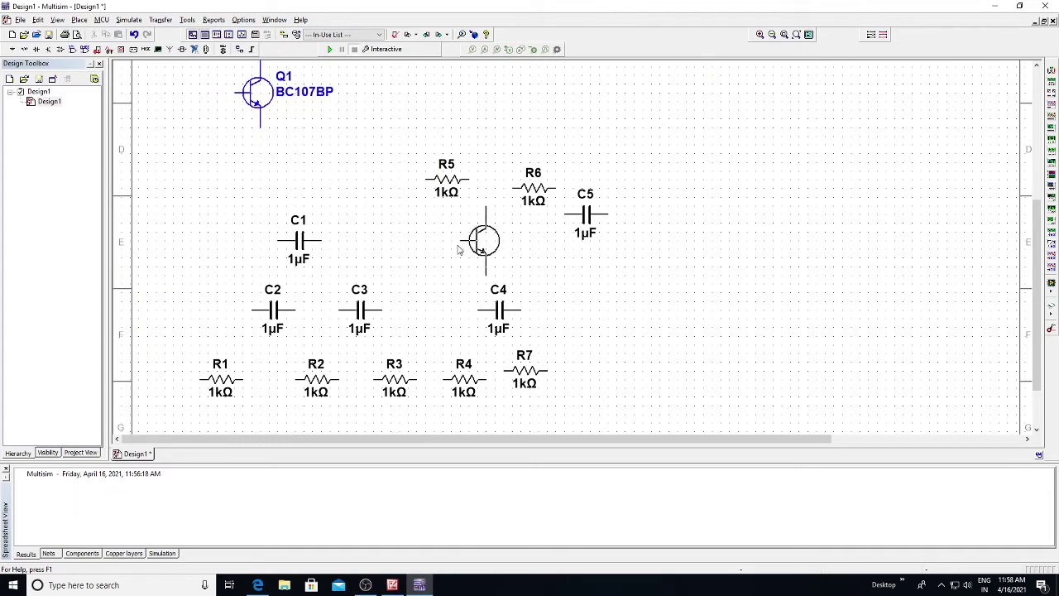
left_click(451, 253)
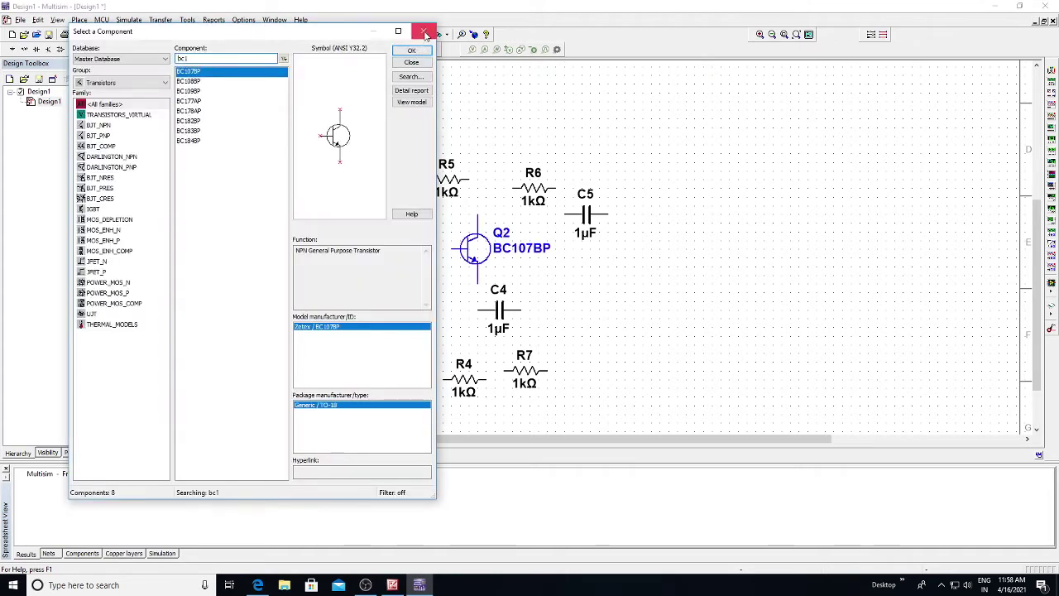
left_click(430, 28)
left_click(278, 93)
key("Delete")
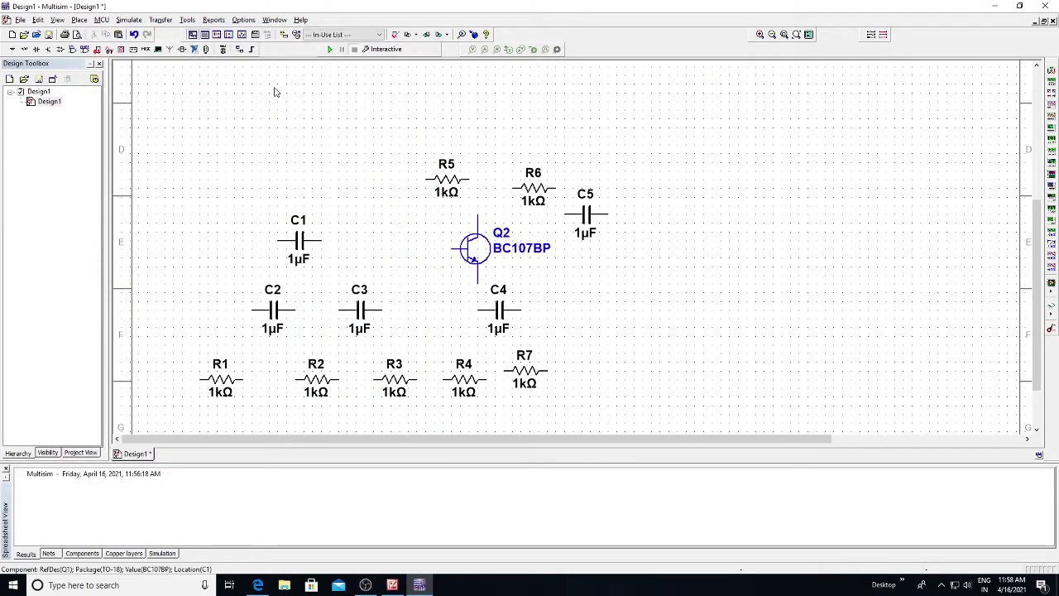
Move capacitor C1 upward and arrange C2 and C3 side by side beneath it
left_click(299, 253)
left_click_drag(275, 188, 279, 184)
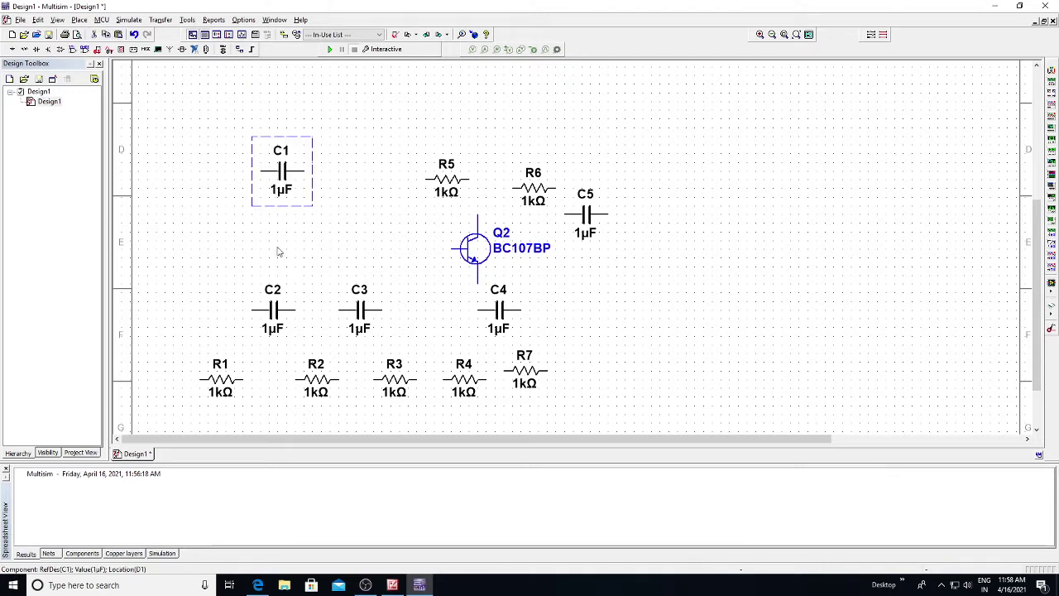
left_click_drag(272, 311, 234, 220)
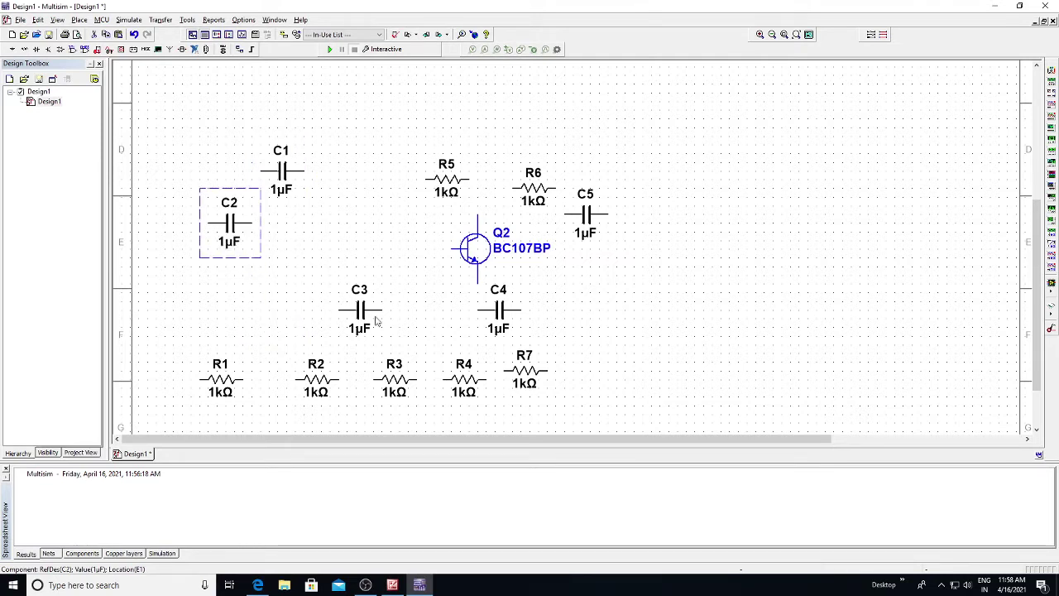
left_click_drag(366, 321, 333, 229)
Move R1 below C2 and R2 below C3, rotating each resistor 90° to stand vertically
left_click_drag(220, 387, 212, 318)
right_click(208, 321)
left_click(265, 128)
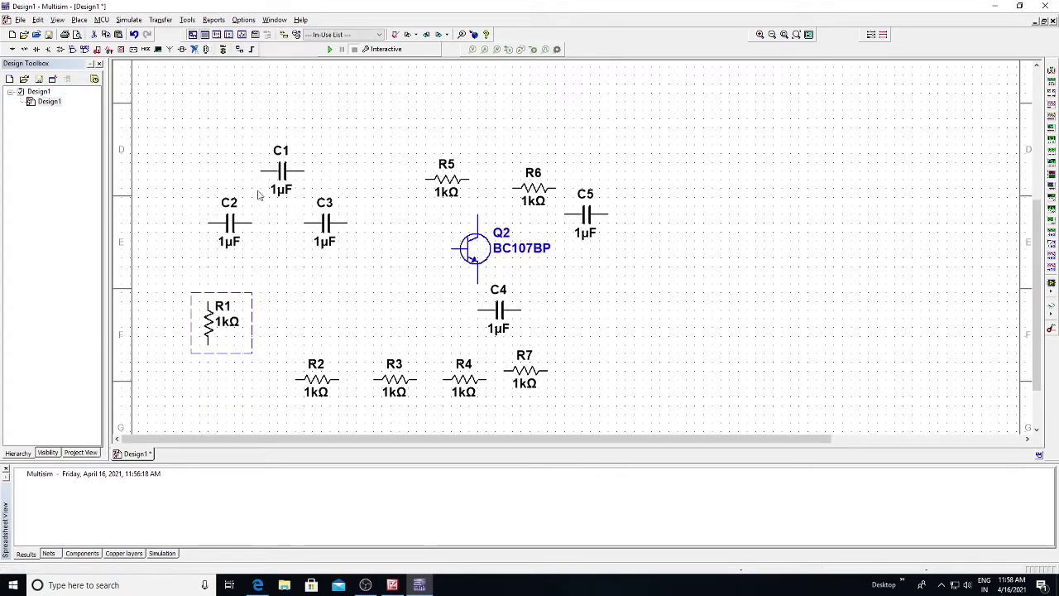
left_click_drag(301, 385, 284, 315)
right_click(283, 316)
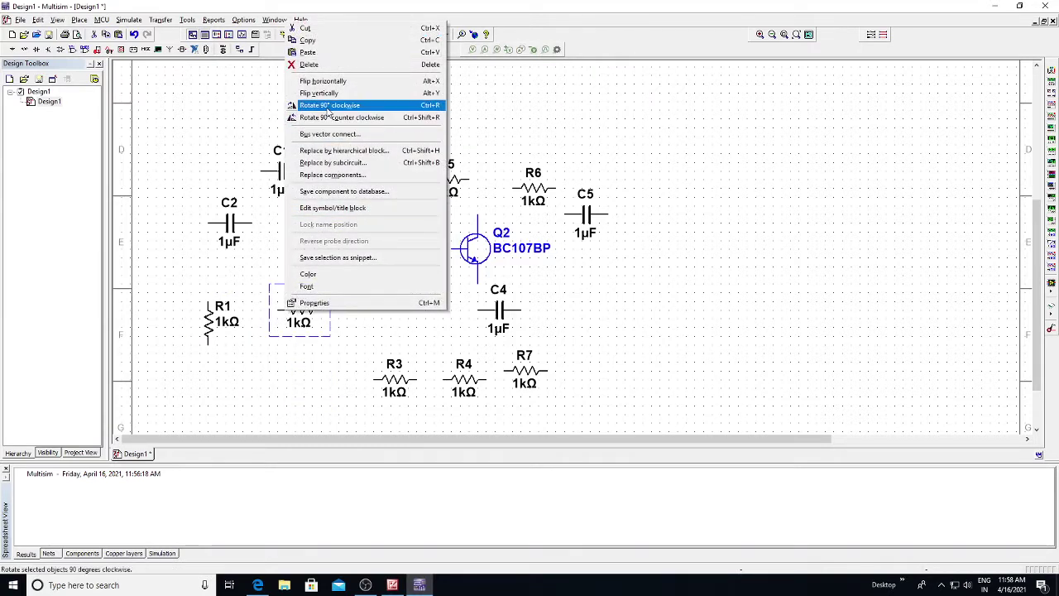
left_click(327, 102)
left_click_drag(300, 319, 299, 328)
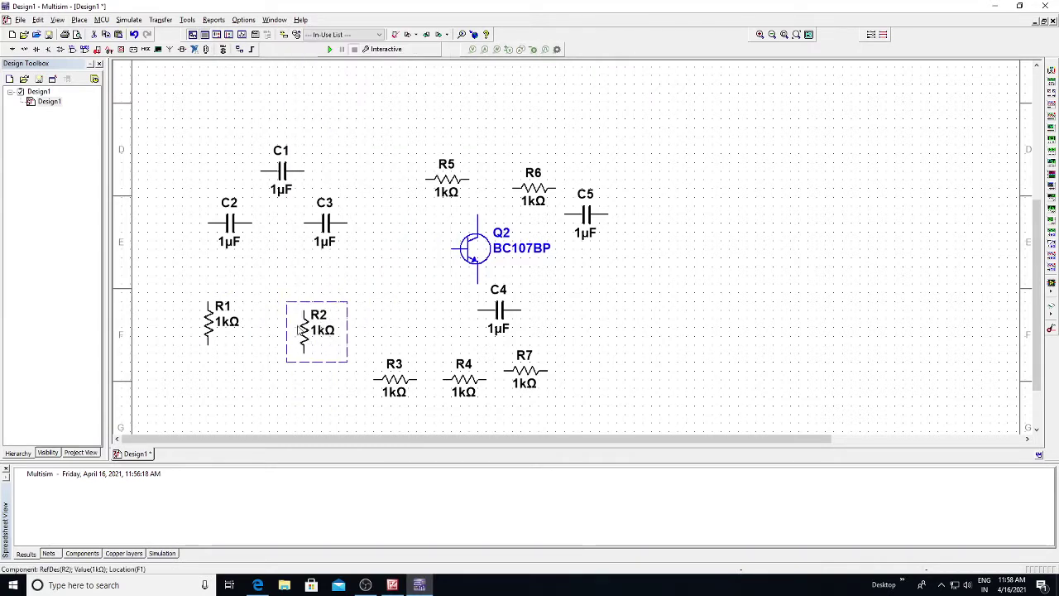
Move R3 with its labels next to R2 and rotate it 90° to stand vertically
left_click(397, 385)
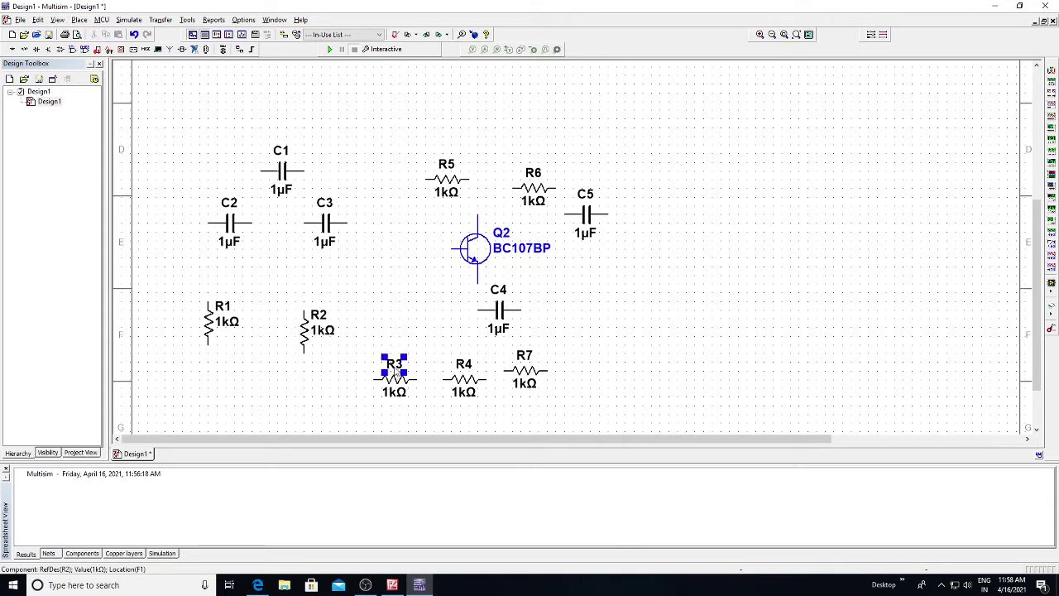
left_click_drag(394, 364, 378, 312)
left_click_drag(392, 391, 380, 340)
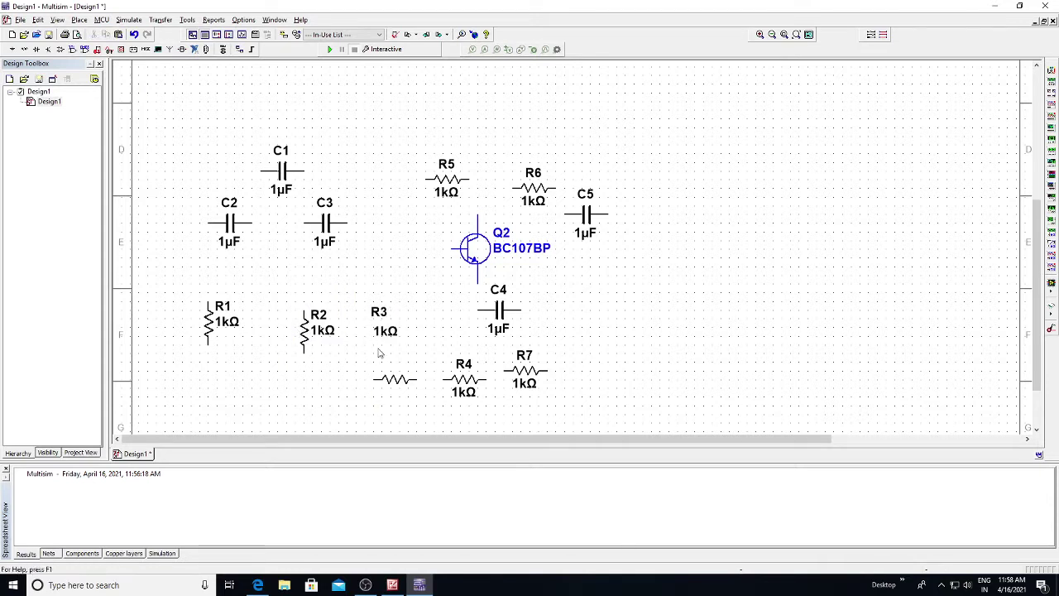
left_click_drag(388, 384, 376, 350)
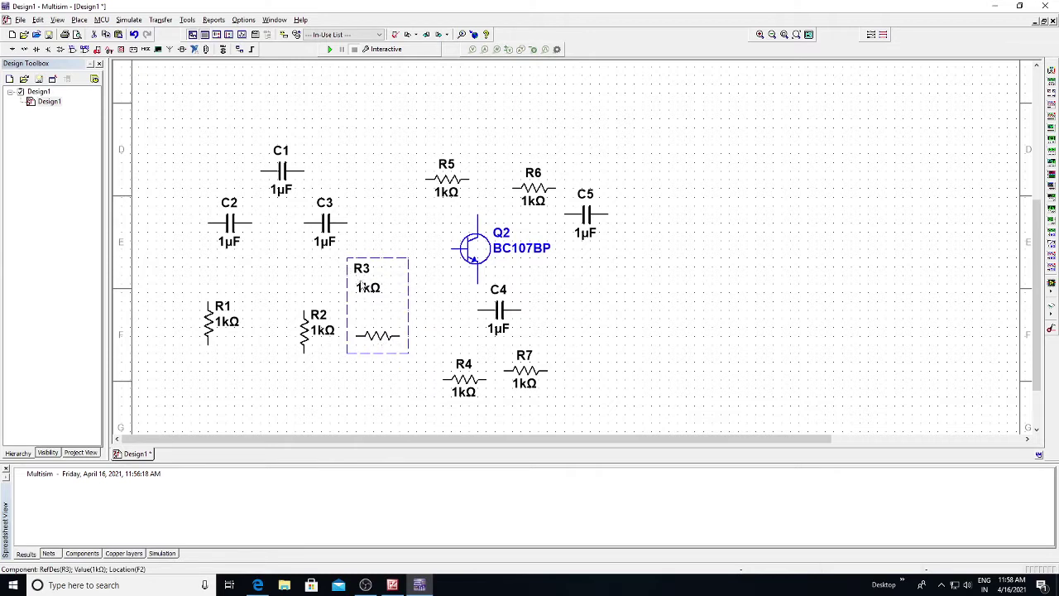
left_click_drag(364, 285, 365, 303)
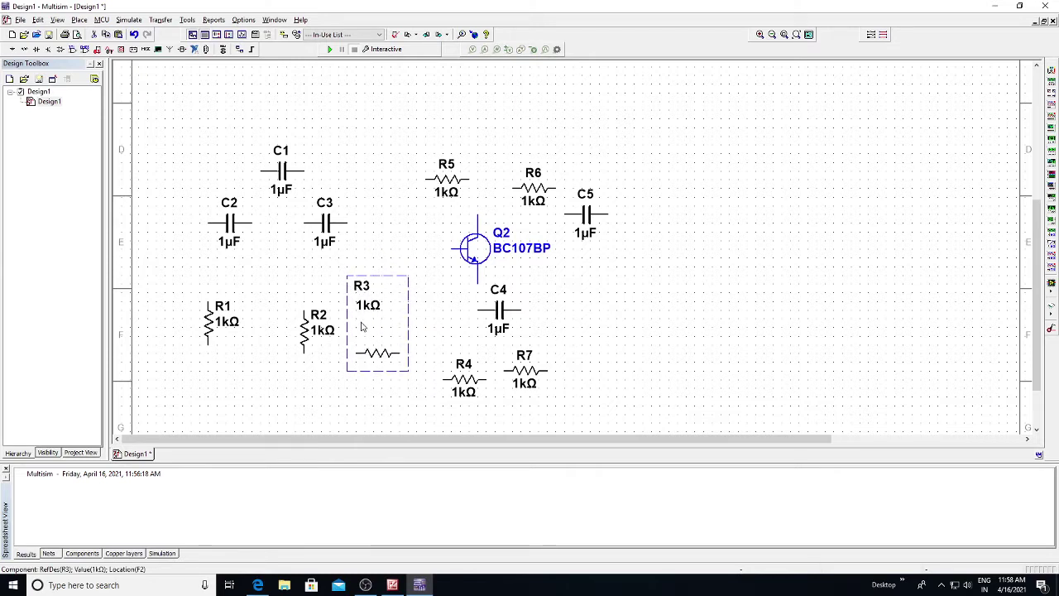
right_click(361, 327)
left_click(389, 118)
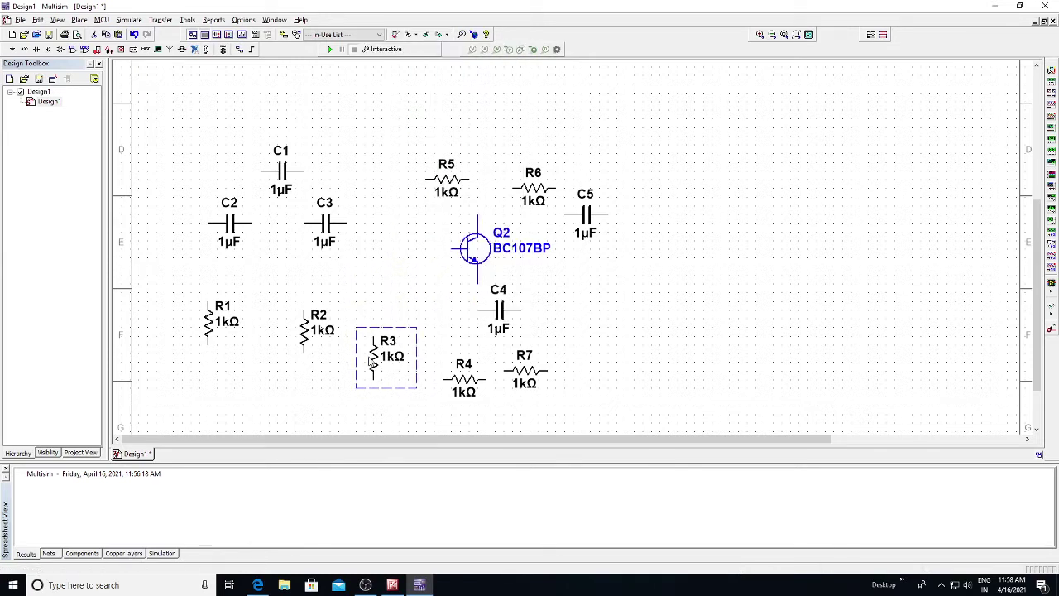
left_click_drag(372, 364, 374, 332)
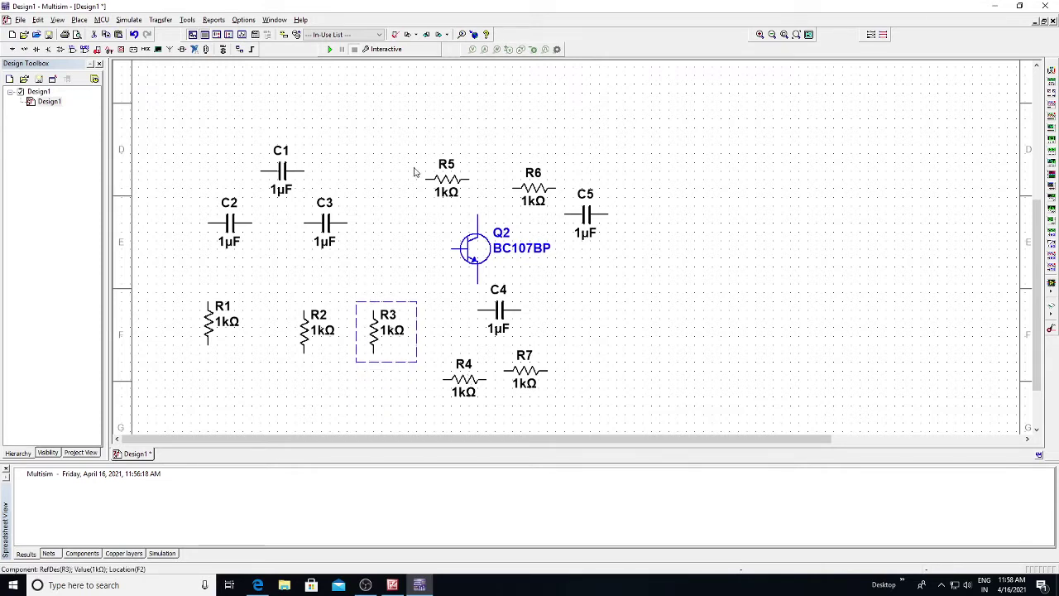
Move R5 toward C3 and rotate it 90° so it stands vertically above the transistor's base side
left_click_drag(453, 190, 392, 189)
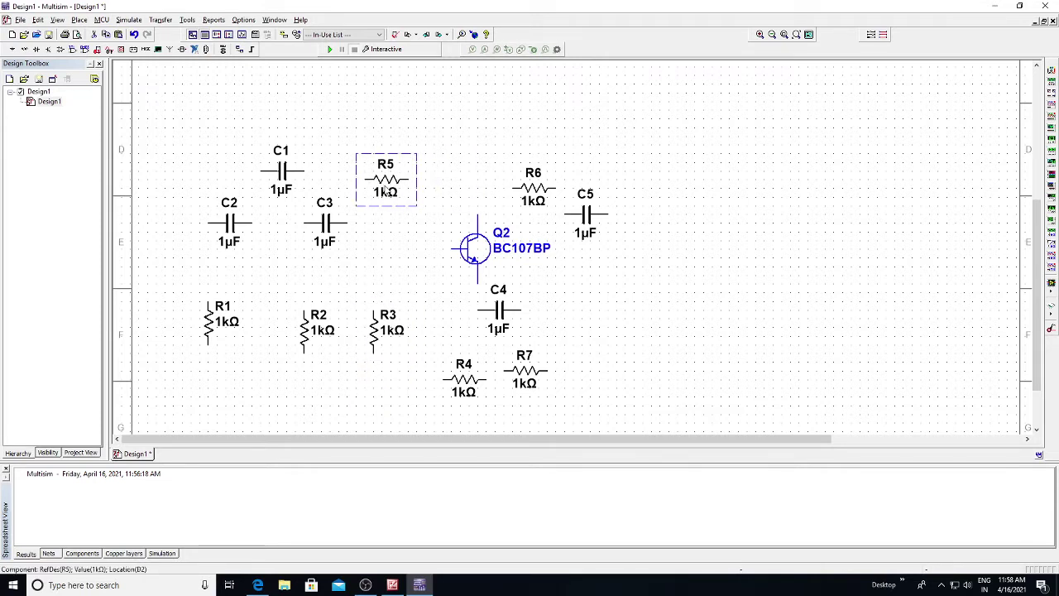
right_click(385, 187)
left_click(425, 270)
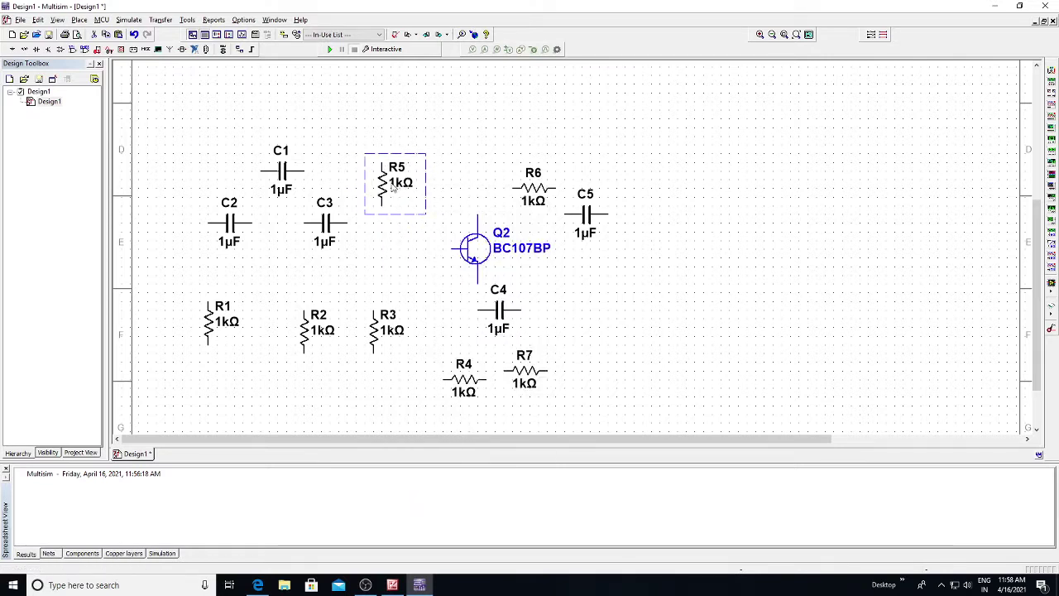
left_click_drag(418, 175, 443, 159)
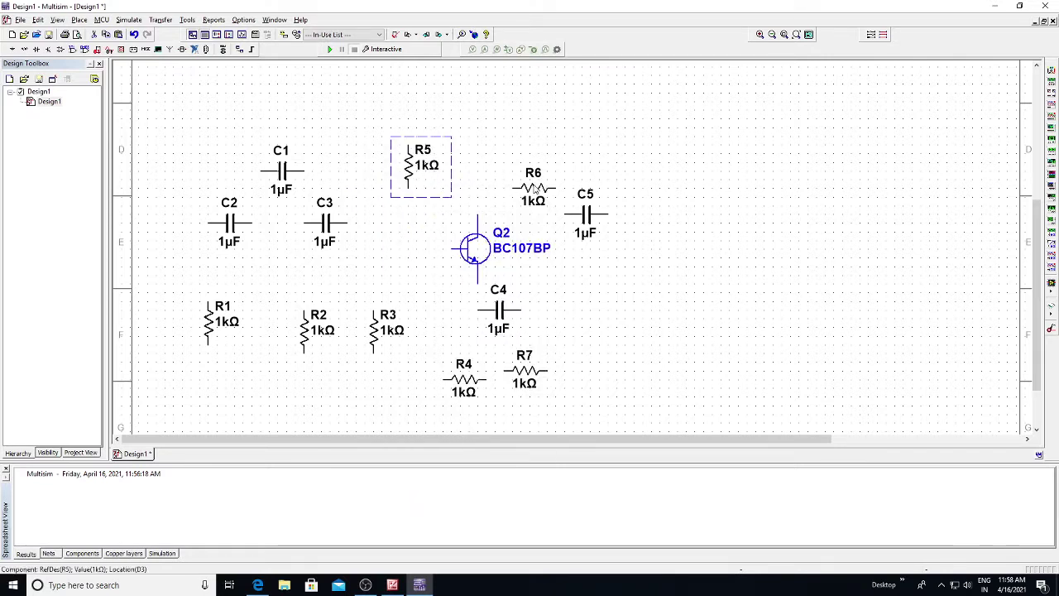
Place R6 vertically above the collector of Q2, rotated 90°, and line up R5 at the same height beside it
left_click_drag(533, 190, 482, 164)
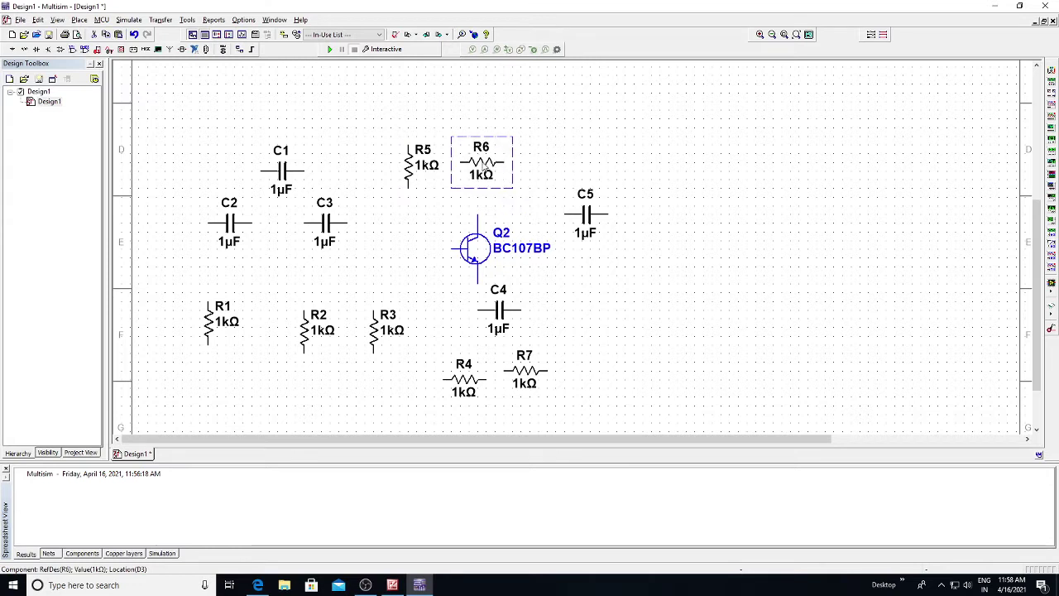
right_click(483, 164)
left_click(517, 246)
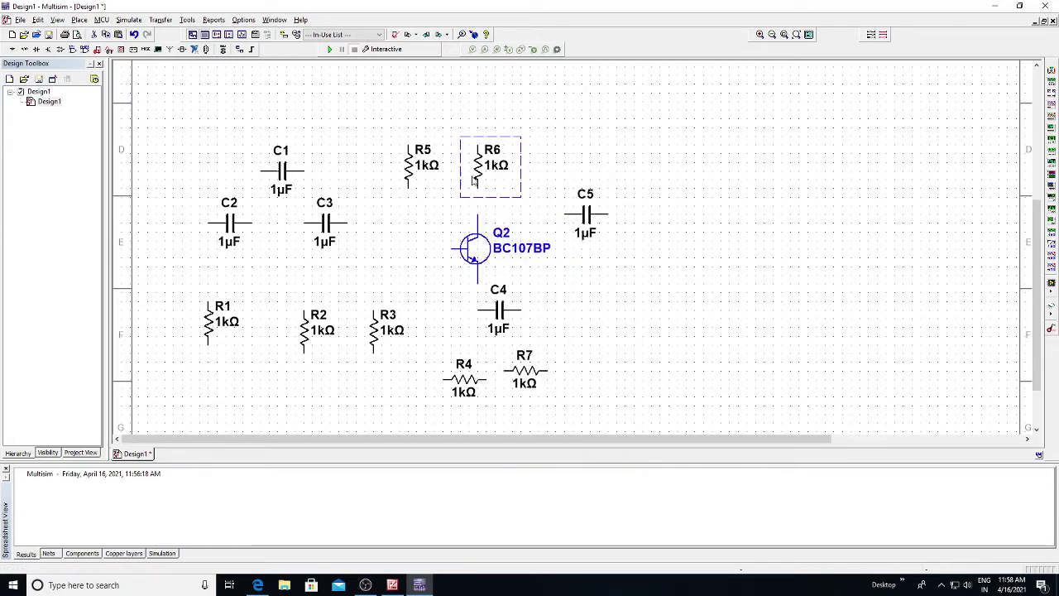
left_click_drag(478, 165, 477, 148)
left_click_drag(408, 165, 425, 148)
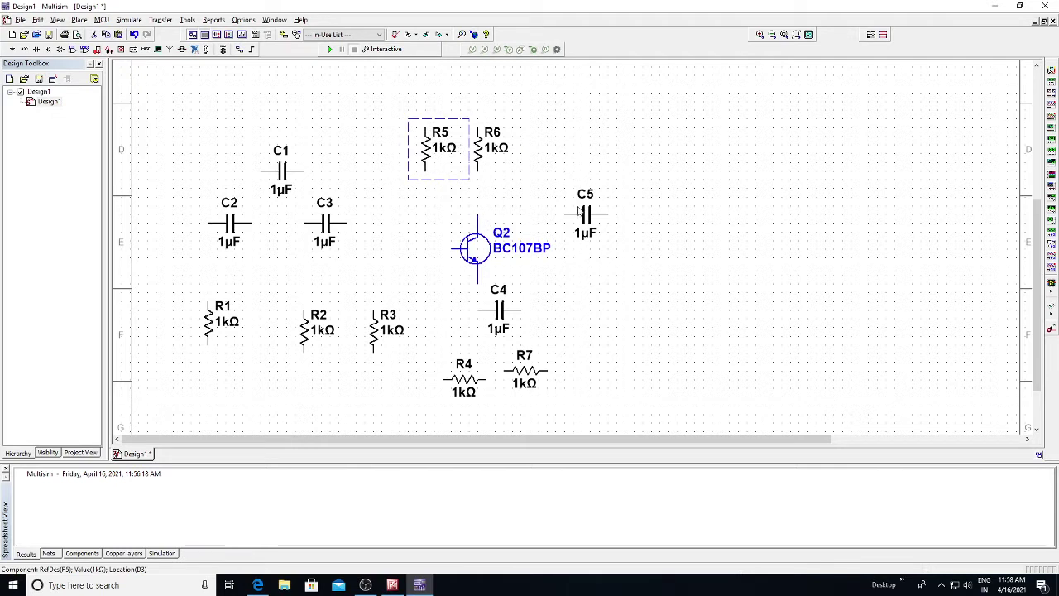
Move C5 closer to the collector of Q2, and place R4 next to R3, rotated 90° to vertical
left_click_drag(579, 212, 545, 187)
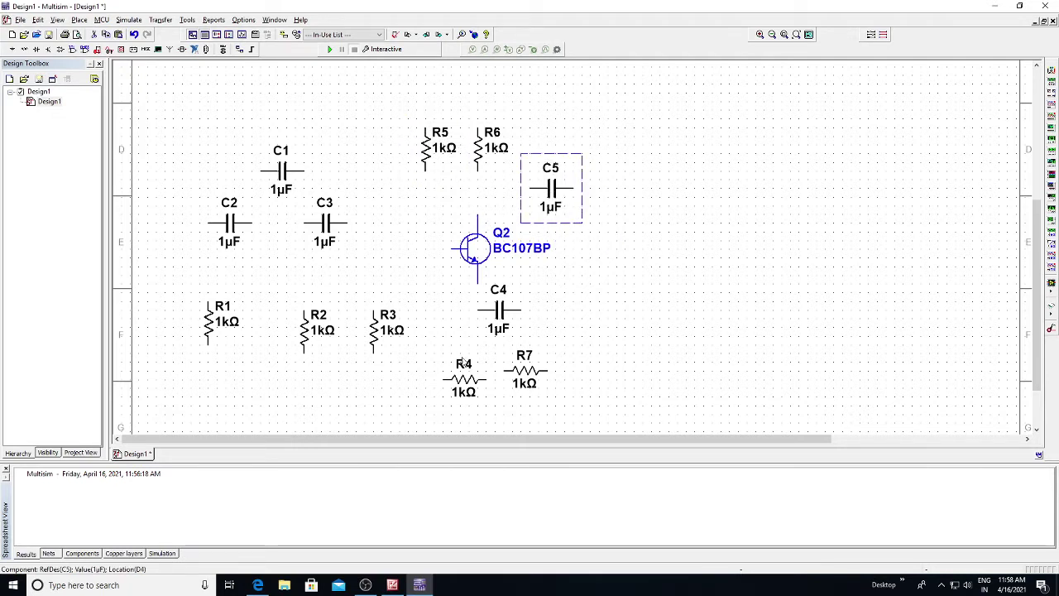
left_click_drag(463, 366, 431, 321)
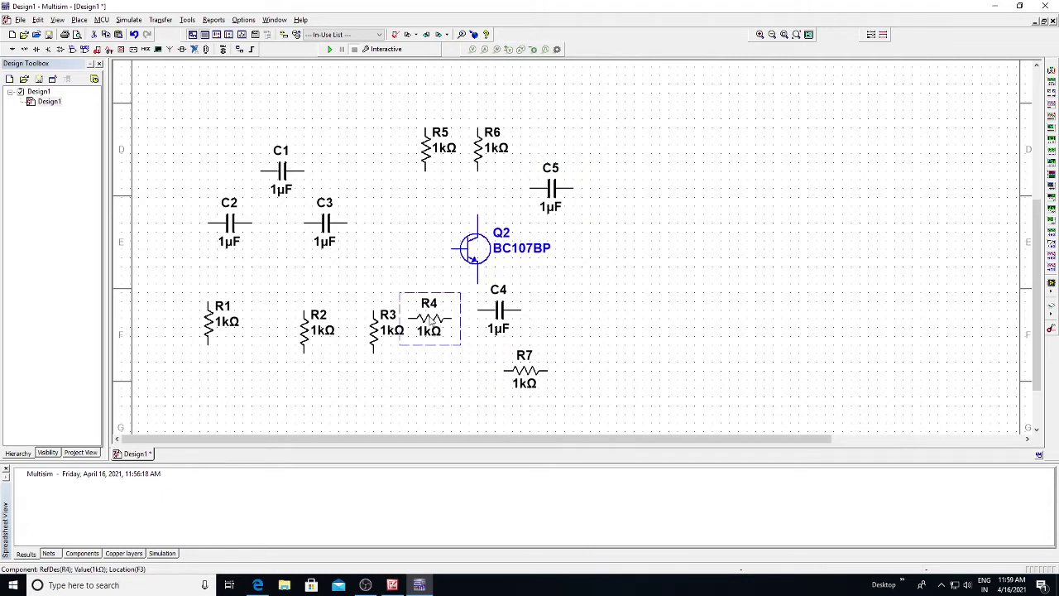
right_click(430, 321)
left_click(465, 110)
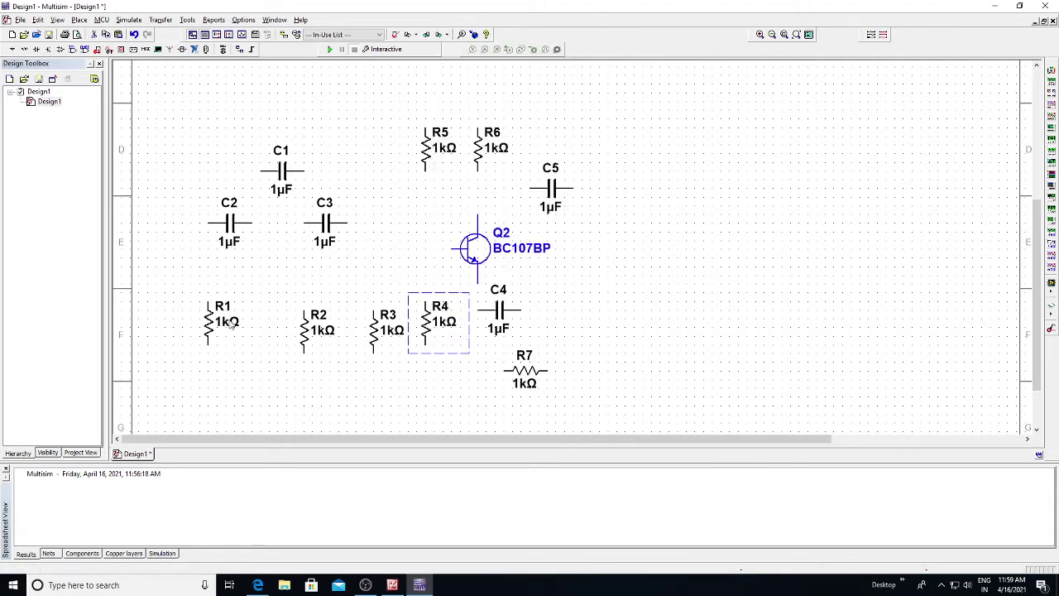
Align the vertical resistors R1, R2, R3 and R4 in one horizontal row below the capacitors
left_click_drag(231, 323, 213, 314)
left_click(305, 329)
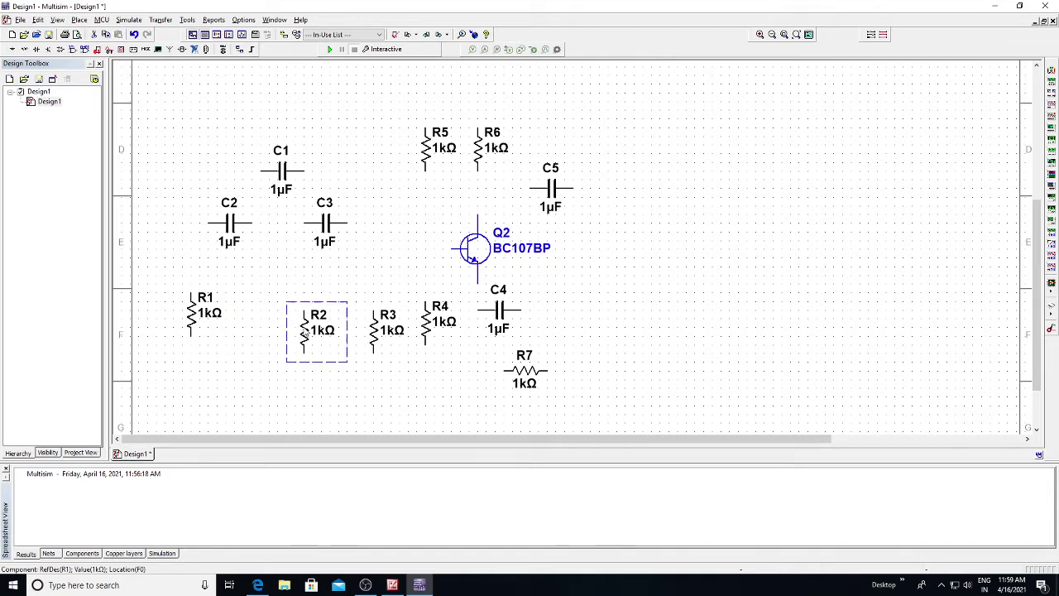
left_click_drag(304, 328, 278, 311)
left_click_drag(374, 329, 353, 315)
left_click_drag(427, 321, 412, 304)
Move R7 below the emitter of Q2 in line with R4 and rotate it 90° to stand vertically
left_click(496, 310)
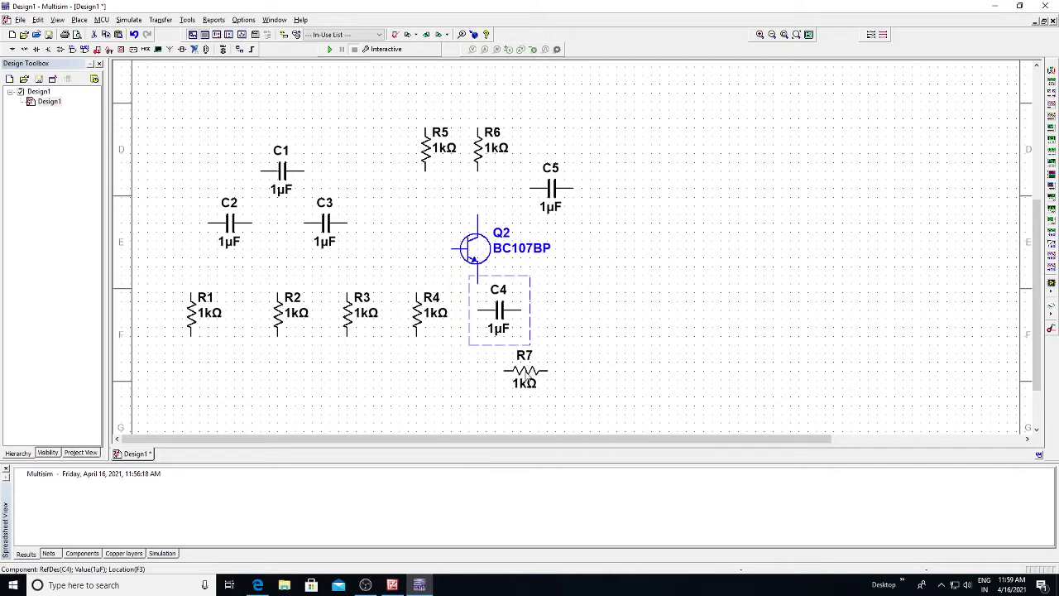
left_click_drag(526, 377, 532, 312)
right_click(476, 310)
left_click(521, 113)
key("ctrl+z")
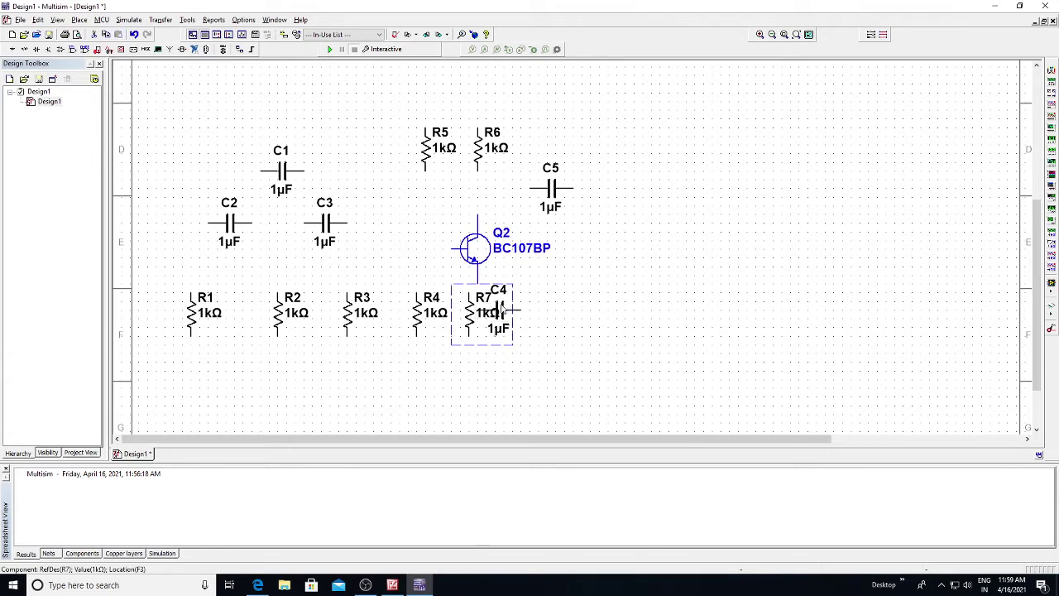
Separate the overlapping R7 and C4 below Q2, and rotate C4 90° to stand vertically
left_click_drag(505, 308, 497, 306)
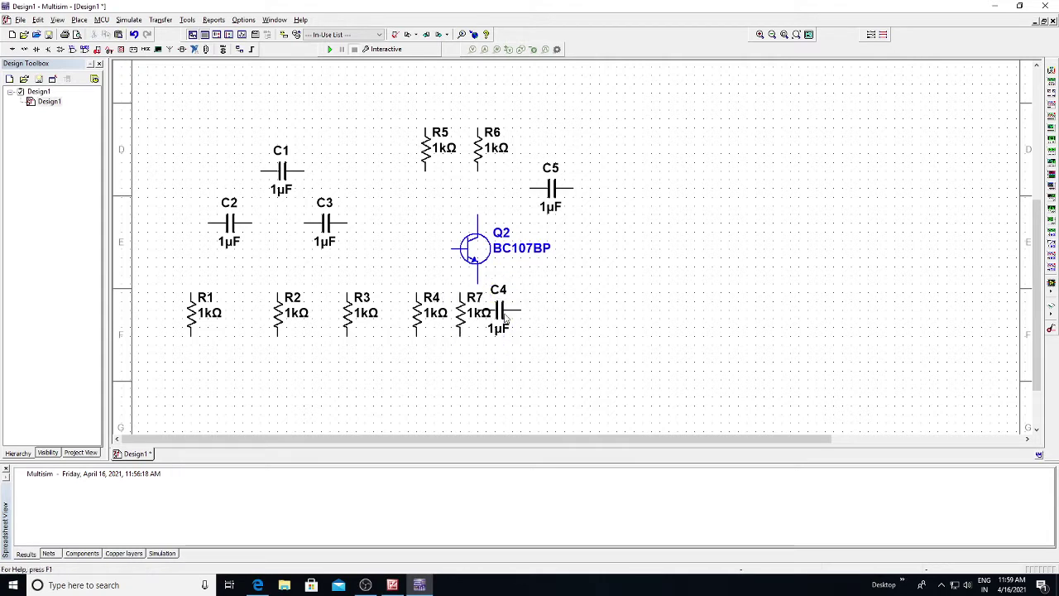
left_click_drag(506, 315, 563, 312)
right_click(555, 304)
left_click(610, 111)
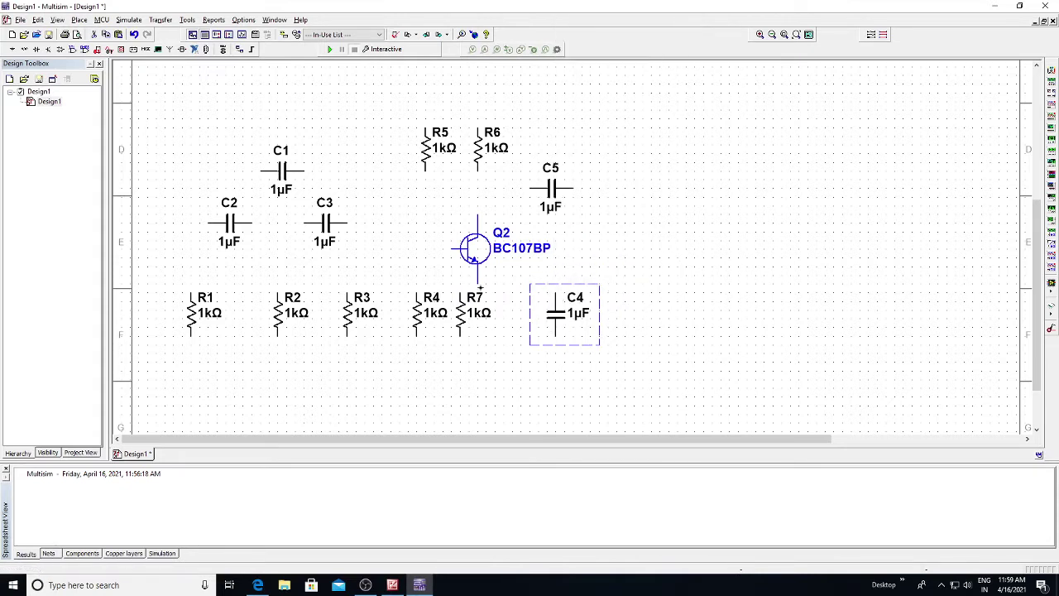
Shift R7 back toward Q2's emitter and bring the vertical C4 close beside it
left_click(460, 319)
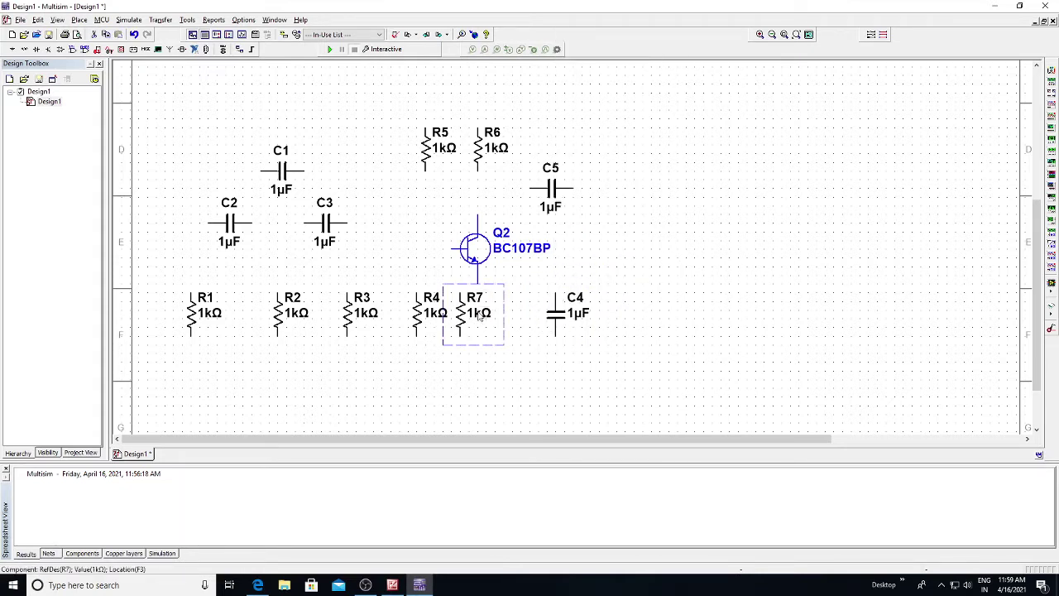
left_click_drag(462, 316, 470, 316)
left_click(560, 313)
left_click_drag(561, 313, 535, 313)
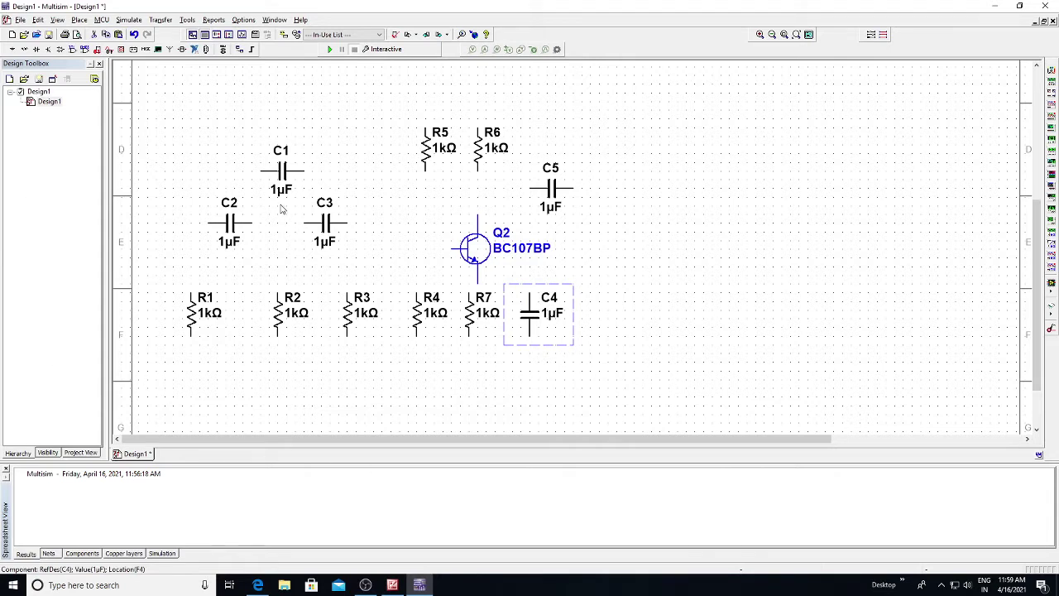
Wire the upper ends of R5 and R6 together, and connect R6, C5 and C1 to the collector of Q2
left_click(424, 126)
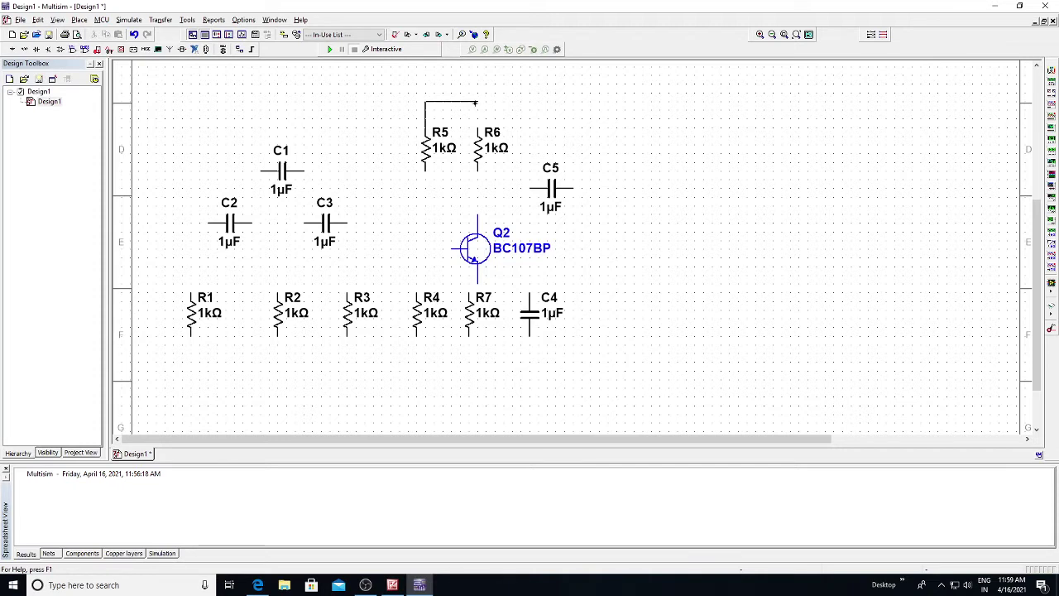
left_click(477, 114)
left_click(477, 214)
left_click(476, 188)
left_click(303, 171)
left_click(477, 187)
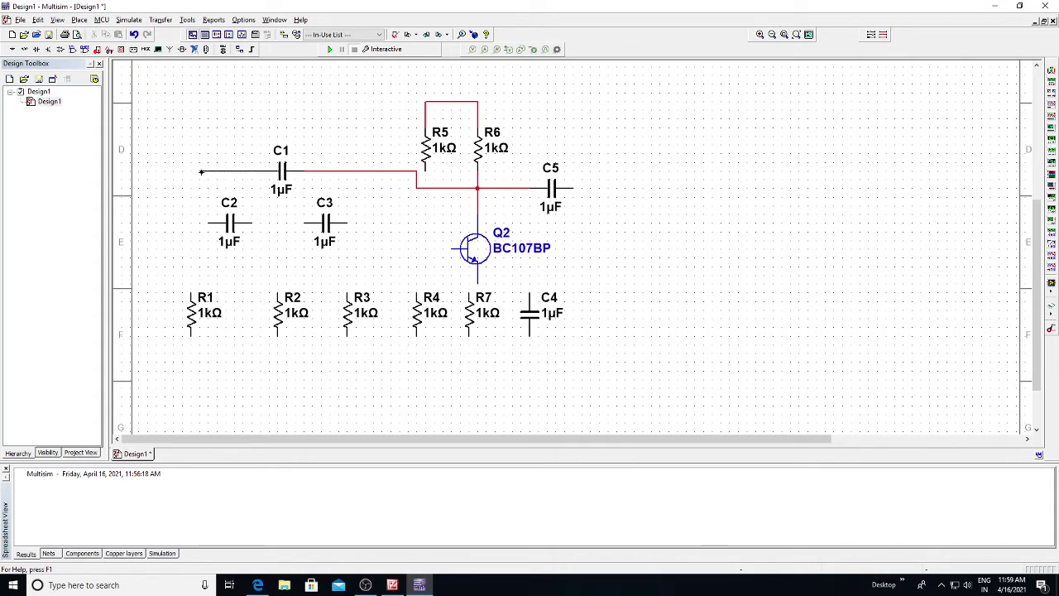
left_click(207, 221)
left_click(208, 182)
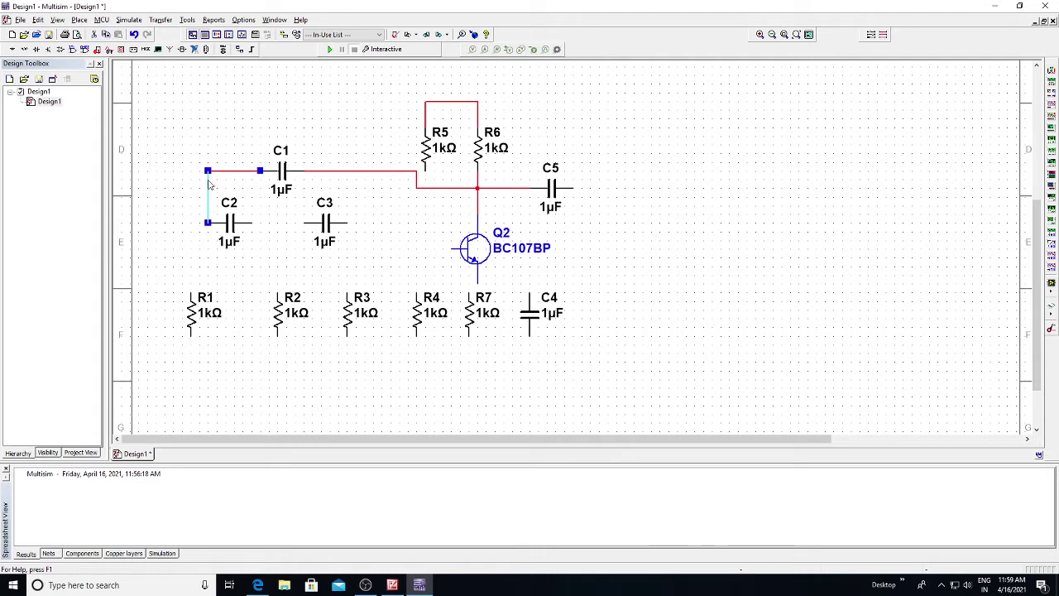
key("Delete")
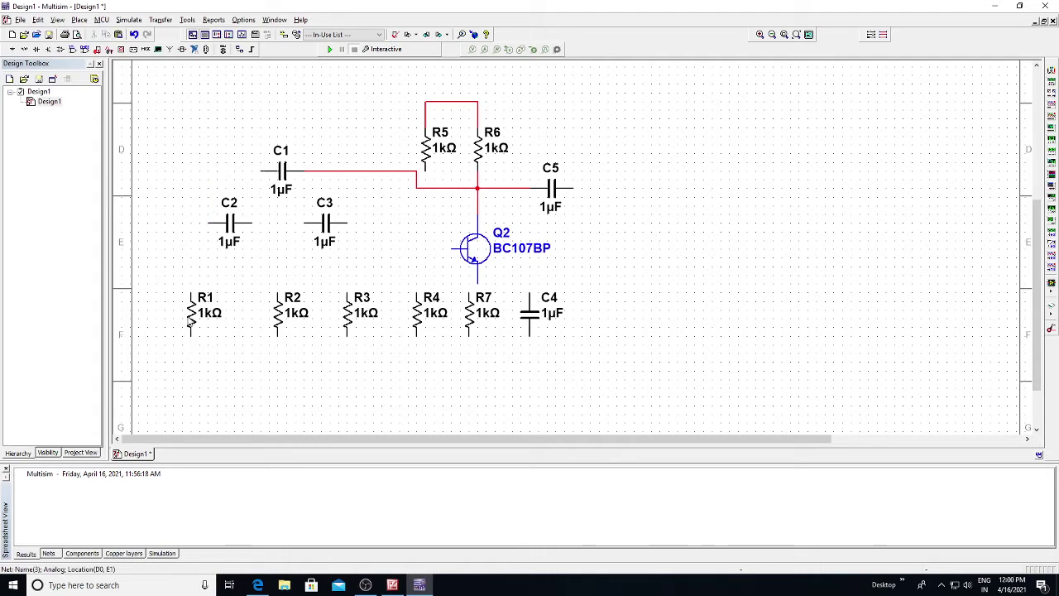
left_click(196, 312)
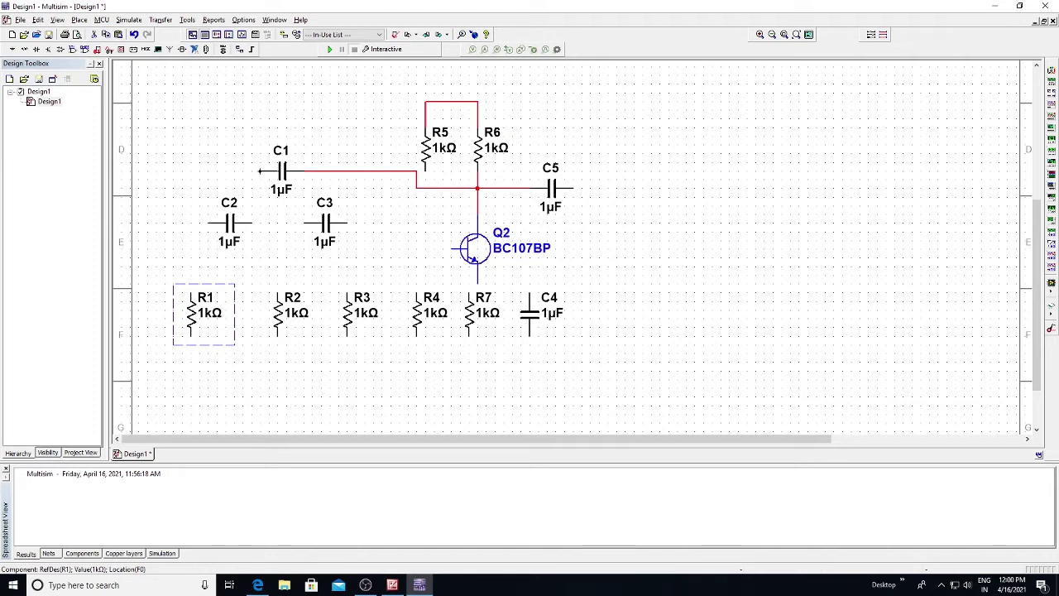
left_click(263, 172)
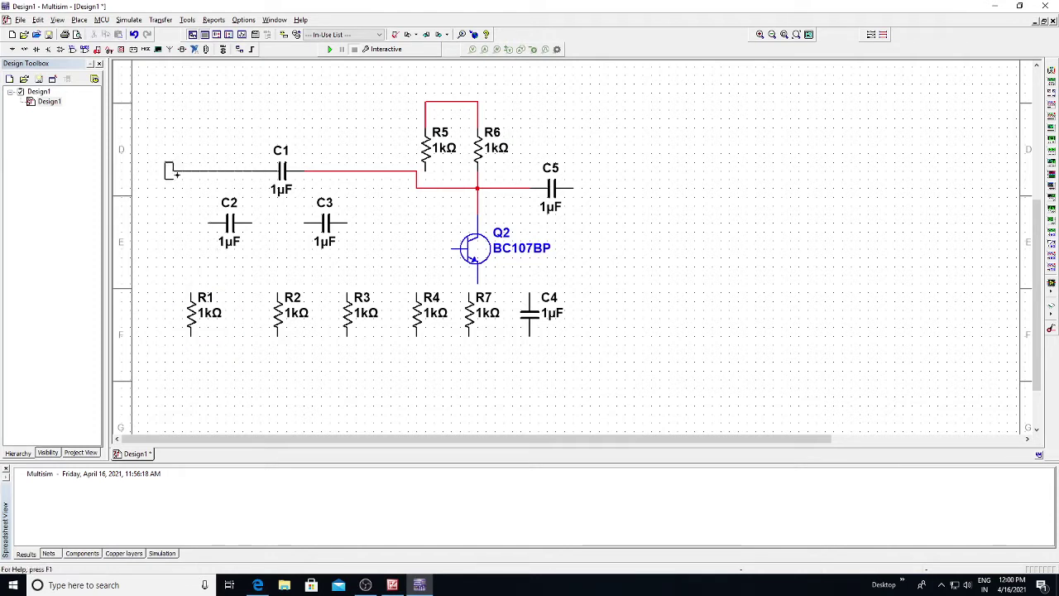
key("Escape")
Wire the free end of C1 to the top of R1, and connect C2 and C3 in series from that wire
left_click(261, 170)
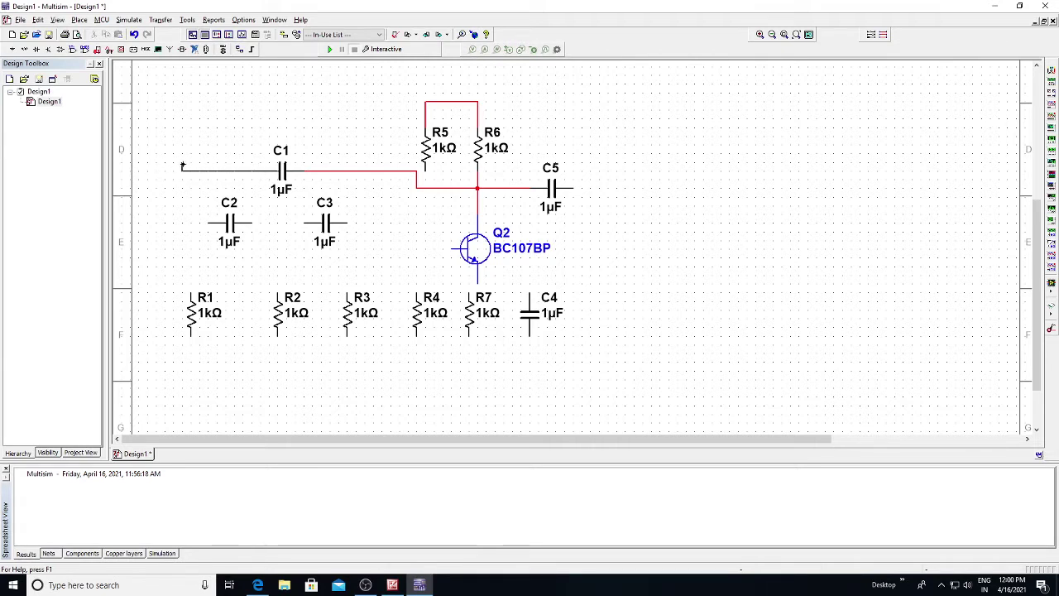
left_click(191, 291)
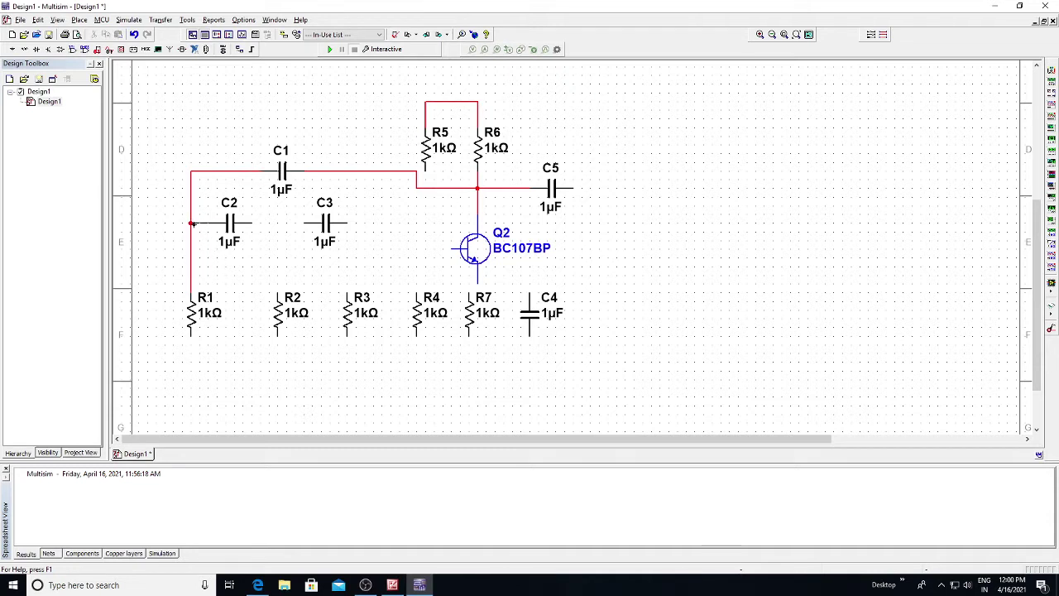
left_click(192, 223)
left_click(253, 223)
left_click(305, 222)
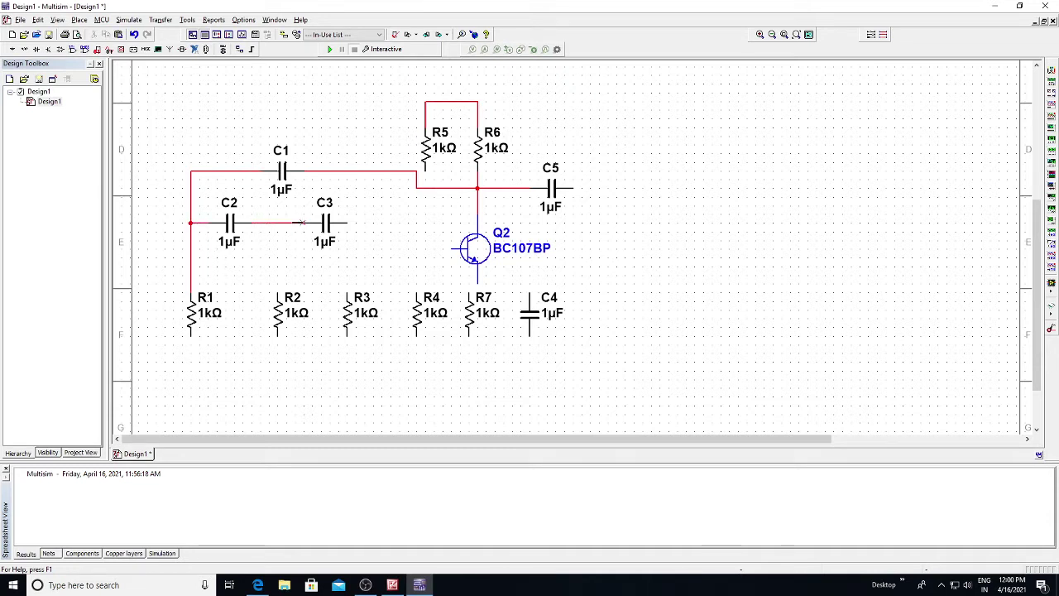
Shift R2 slightly toward R1 and wire its upper end to the line between C2 and C3
left_click_drag(278, 306, 263, 299)
left_click(269, 296)
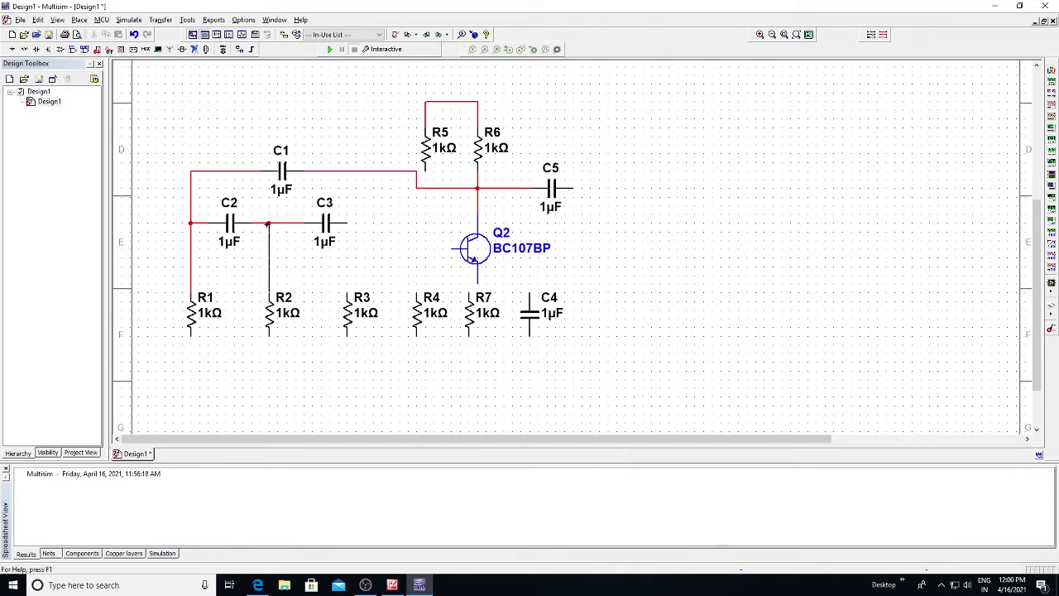
left_click(268, 223)
Wire the free end of C3 to the base of Q2, and connect the lower end of R5 to that wire
left_click(347, 223)
left_click(450, 249)
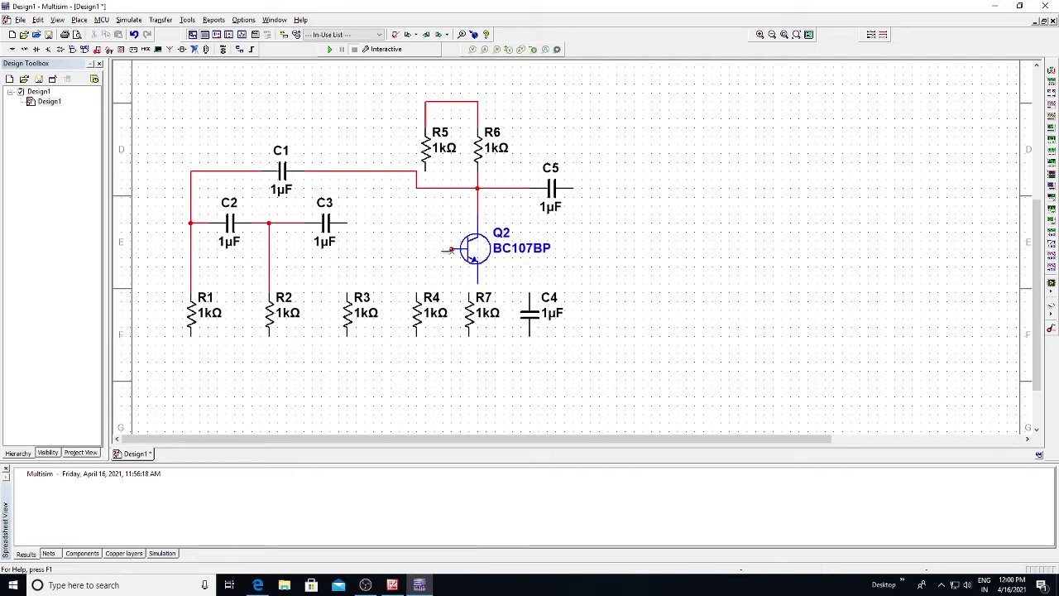
left_click(425, 173)
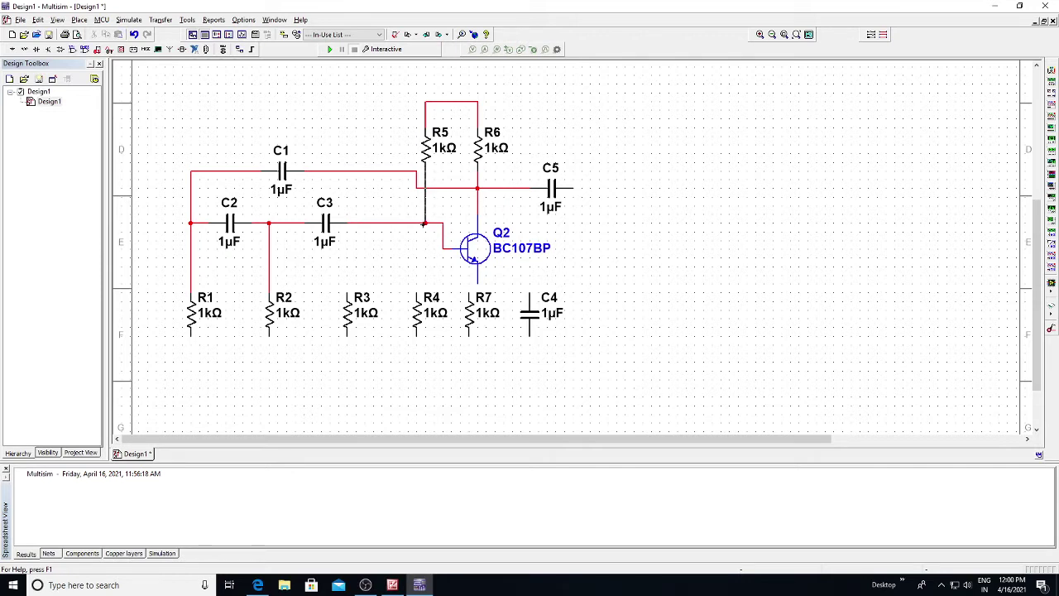
left_click(425, 222)
Connect the upper ends of R4 and R3 to the wire between C3 and the base of Q2
left_click(416, 292)
left_click(425, 223)
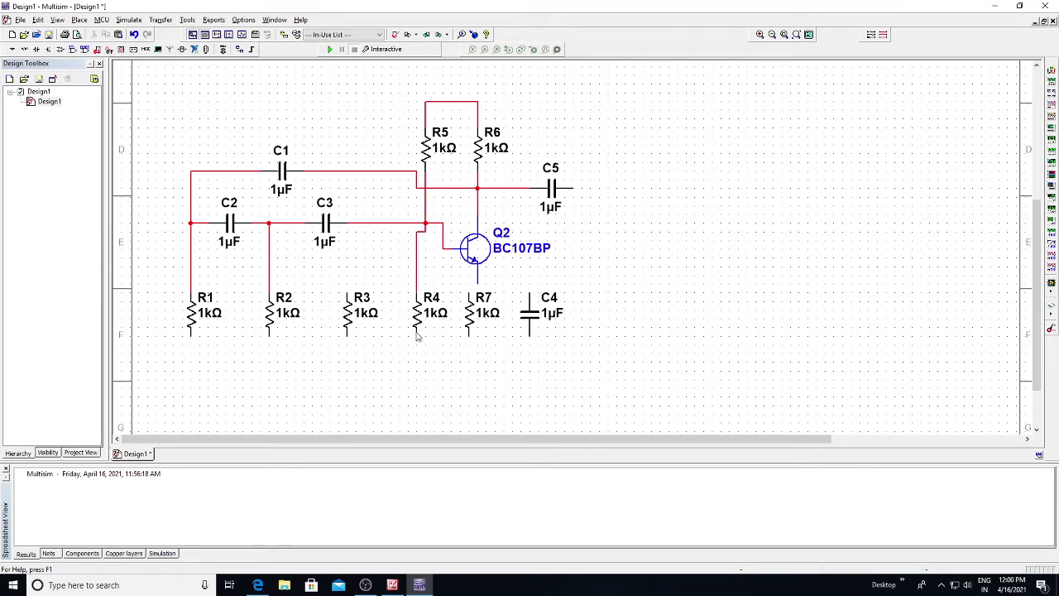
left_click(346, 291)
left_click(364, 222)
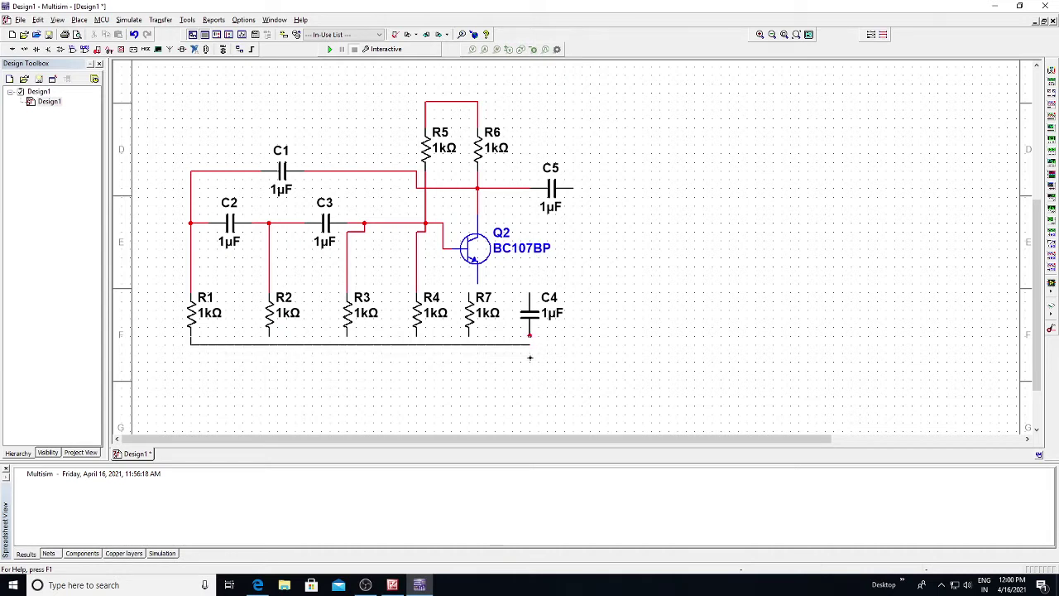
Run a common wire below the resistors from R1 to the lower end of C4, and align R7 directly beneath Q2's emitter
left_click(529, 369)
left_click(529, 335)
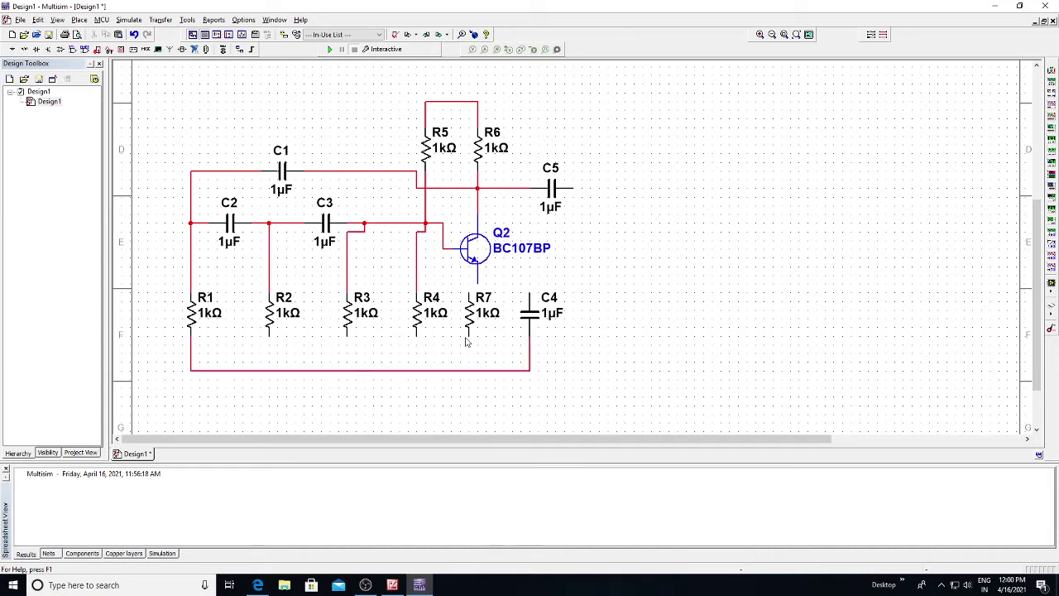
left_click_drag(469, 316, 477, 315)
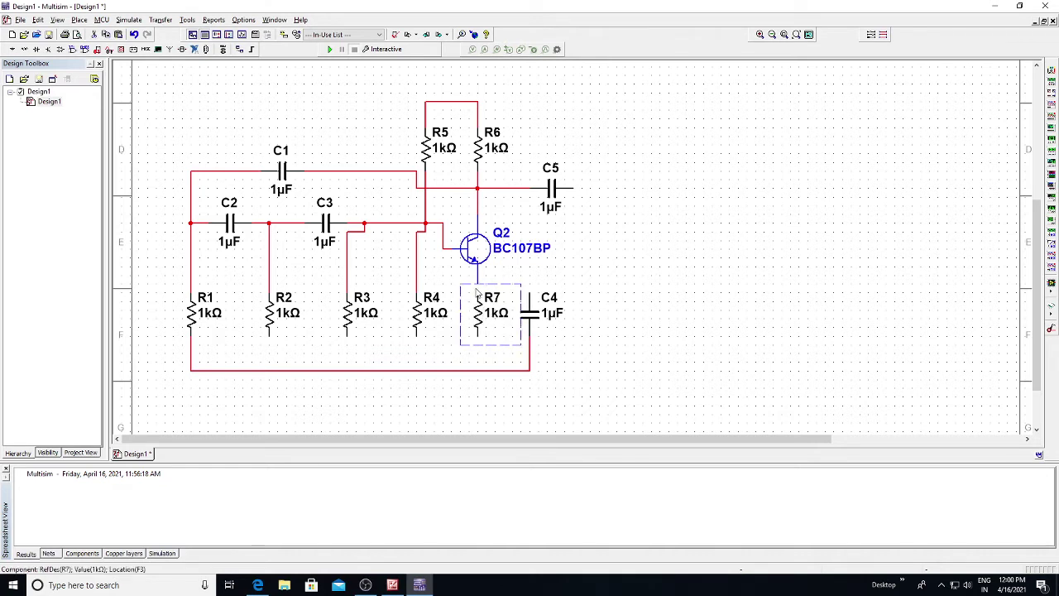
key("Escape")
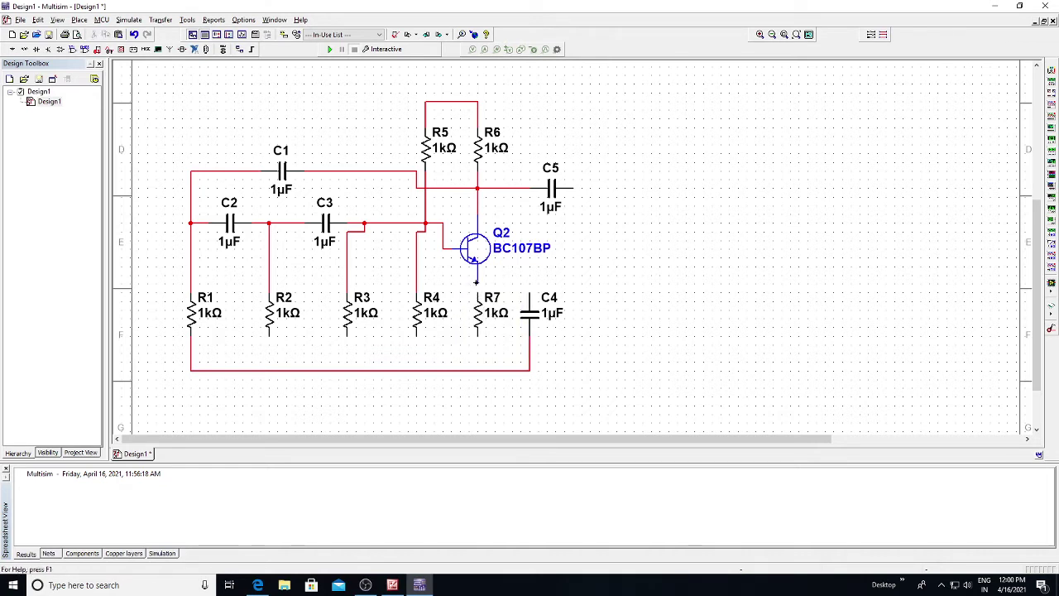
Connect the lower ends of R7, R4, R3 and R2 to the common wire below them, and join R7 to Q2's emitter
left_click_drag(477, 335, 478, 370)
left_click_drag(416, 335, 416, 370)
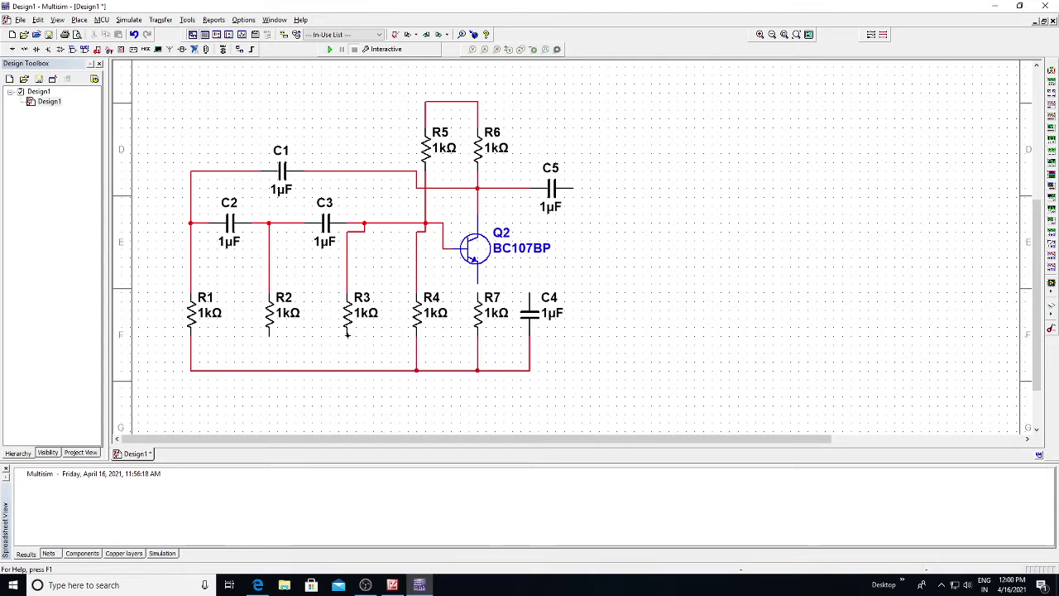
left_click_drag(347, 362, 346, 369)
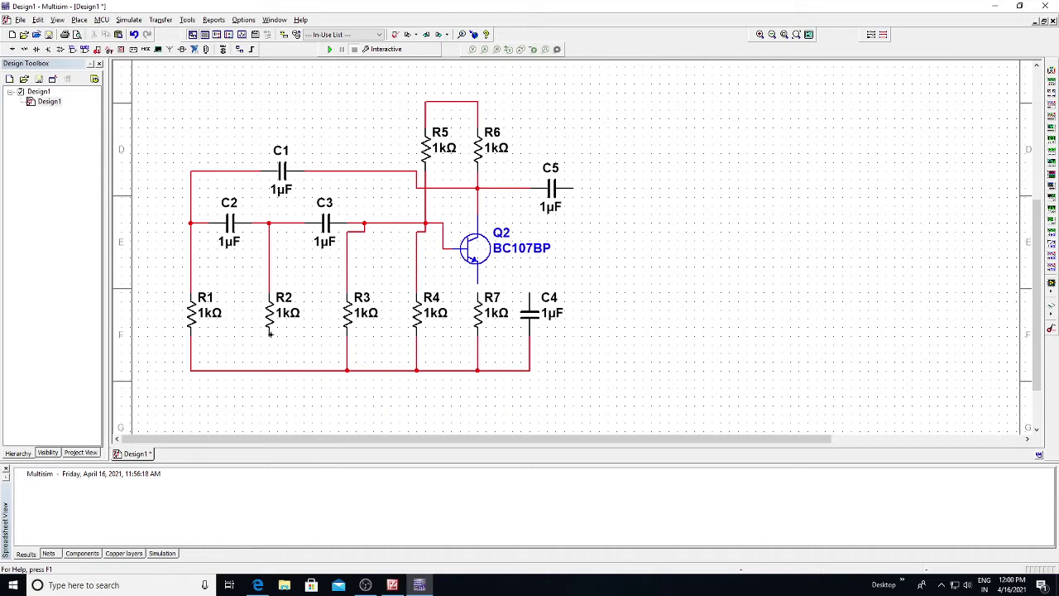
left_click_drag(269, 335, 268, 369)
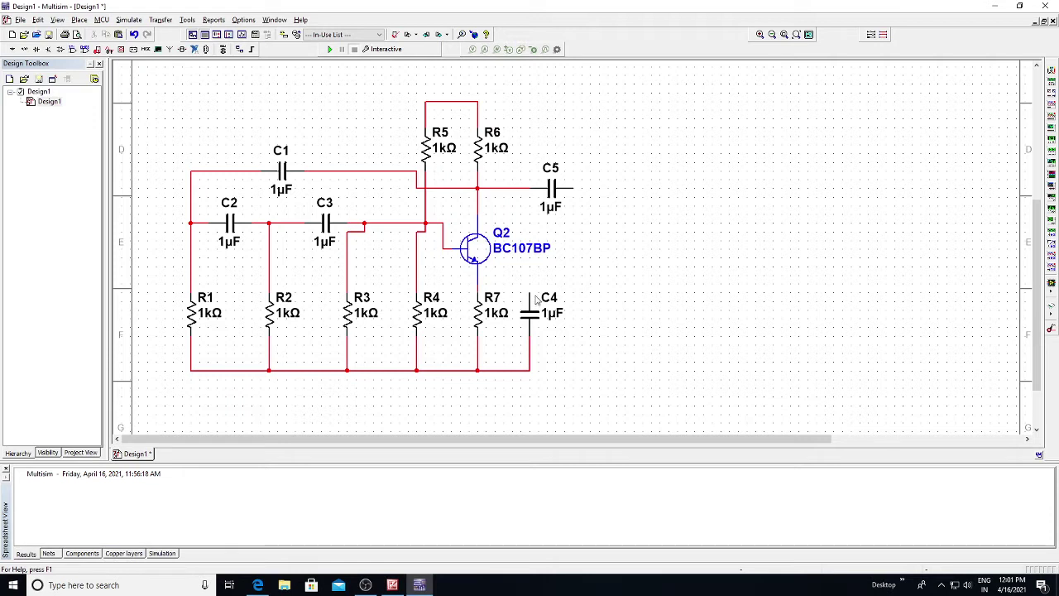
Move R7 slightly down and wire the upper end of C4 to the line between Q2's emitter and R7
key("Escape")
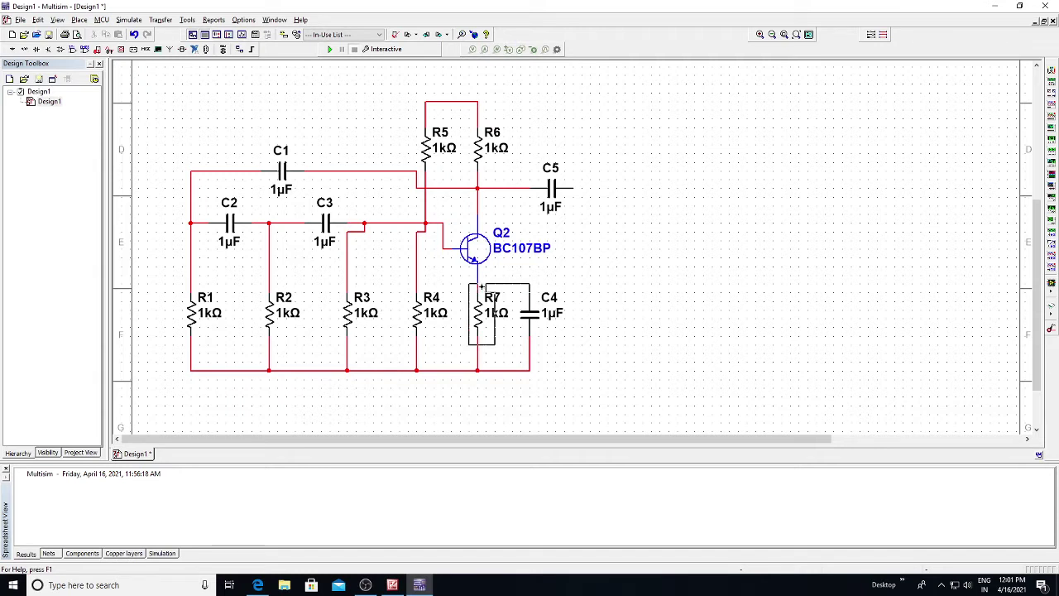
key("Escape")
left_click(486, 319)
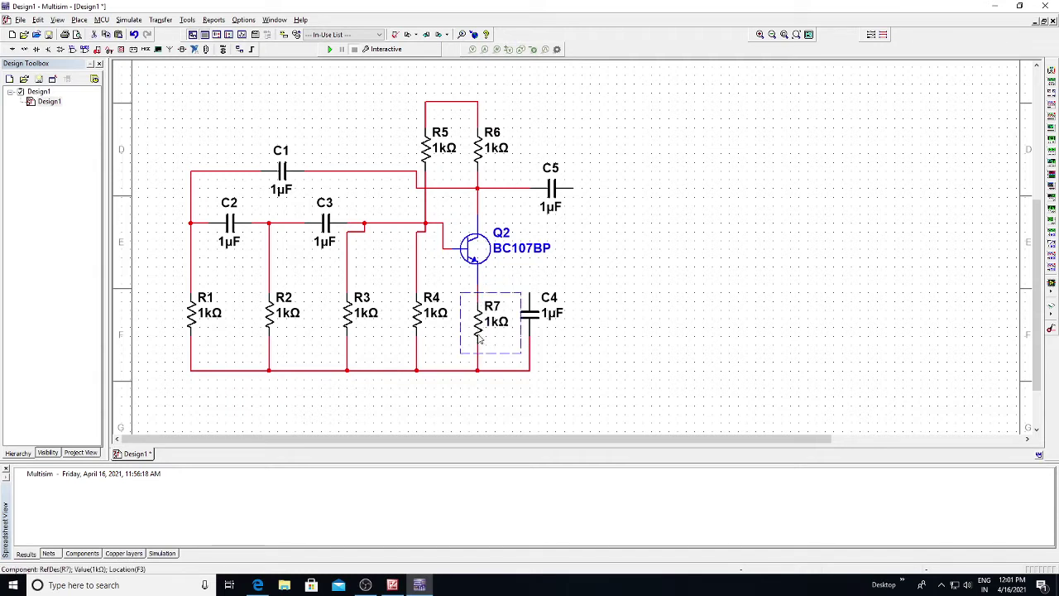
left_click(529, 292)
left_click(478, 291)
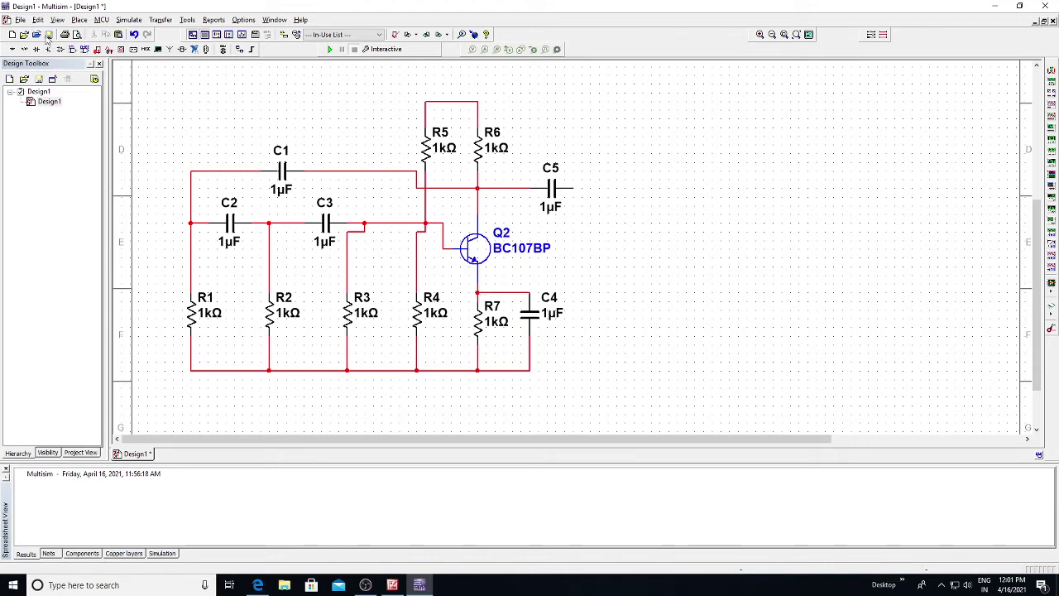
Place a VCC supply from the POWER_SOURCES family of the Sources group on the wire joining R5 and R6
left_click(80, 20)
left_click(83, 32)
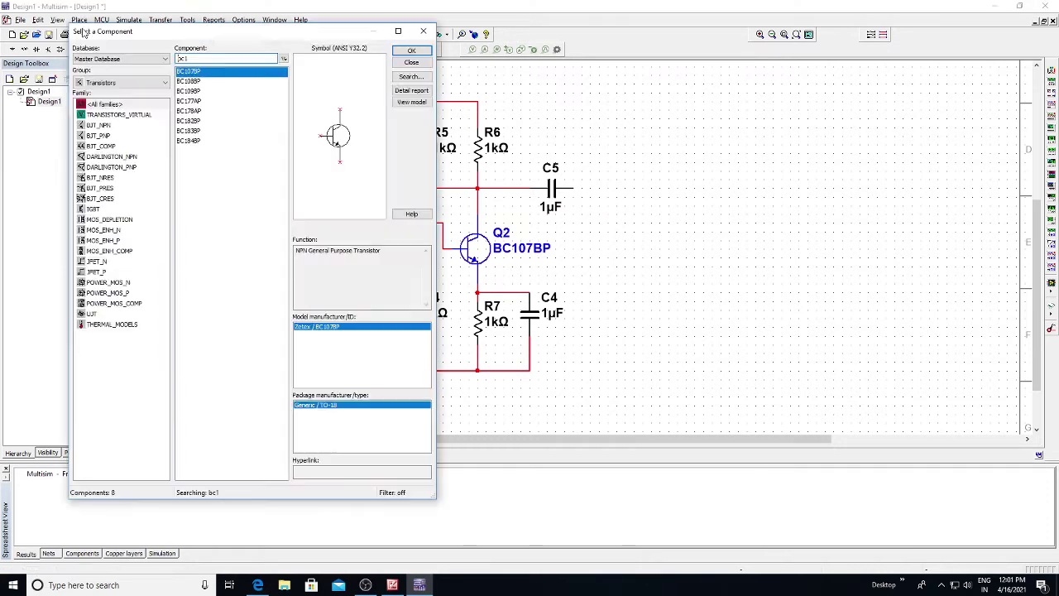
left_click(104, 83)
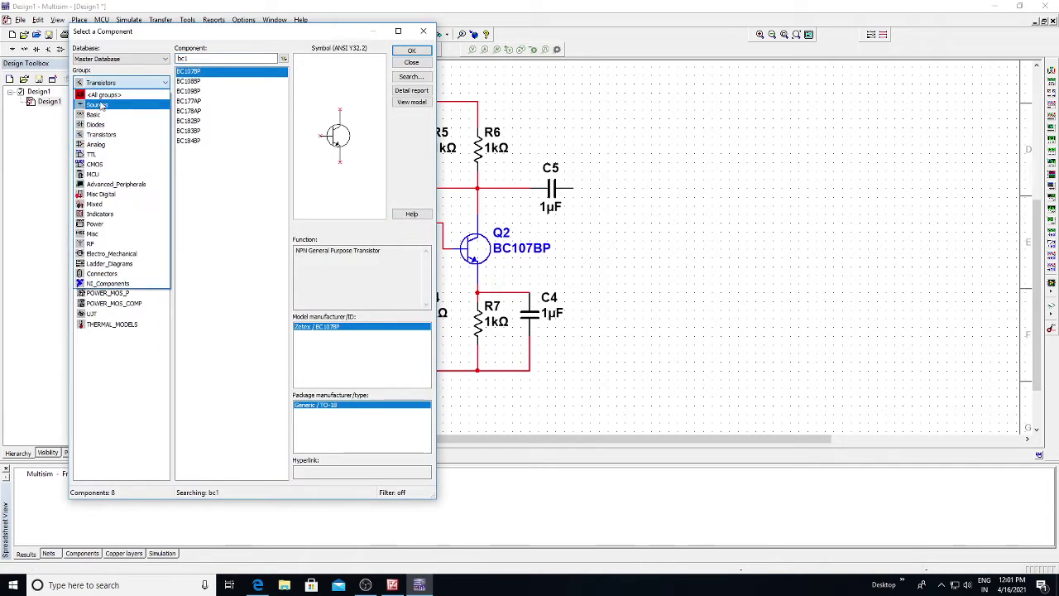
left_click(98, 106)
left_click(108, 115)
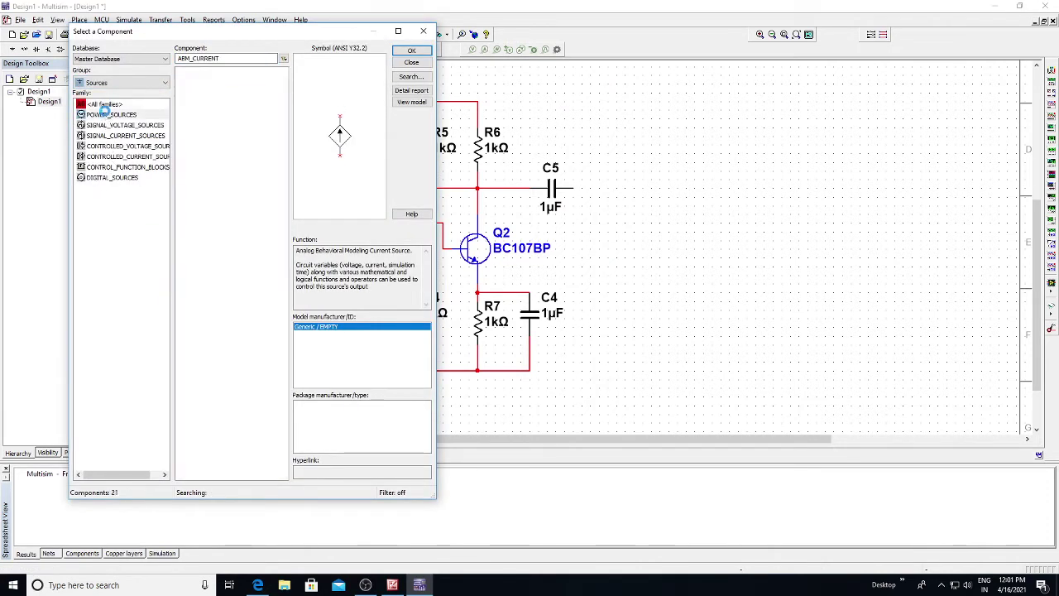
left_click(193, 242)
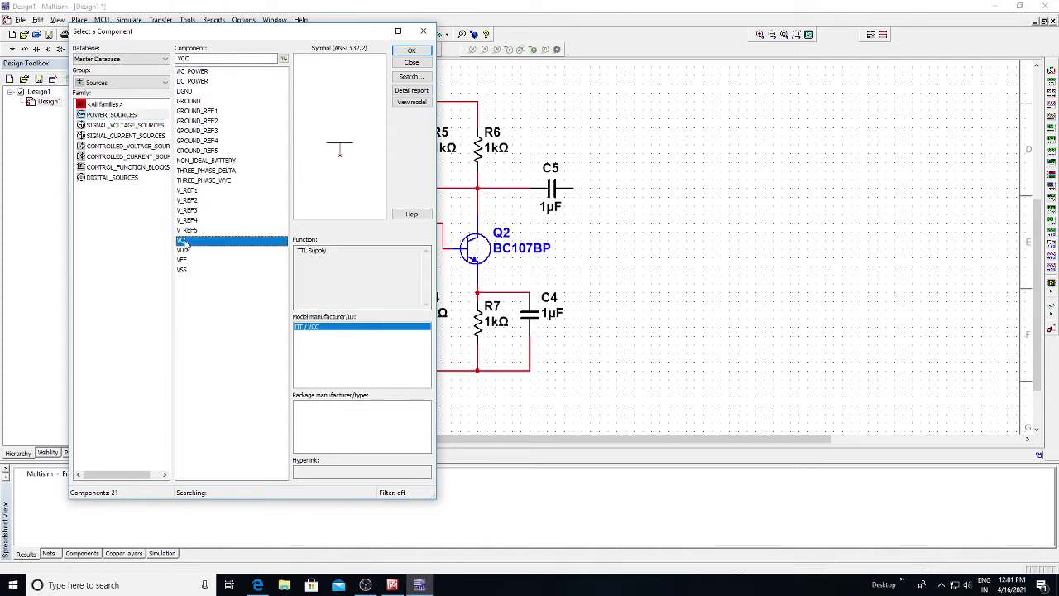
left_click(412, 52)
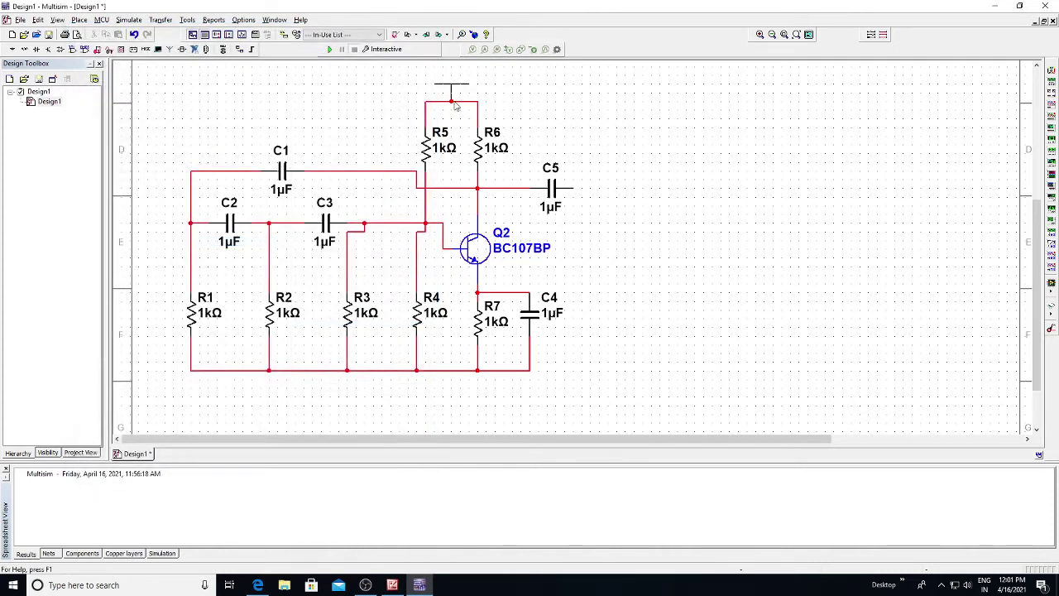
left_click(451, 100)
left_click(424, 31)
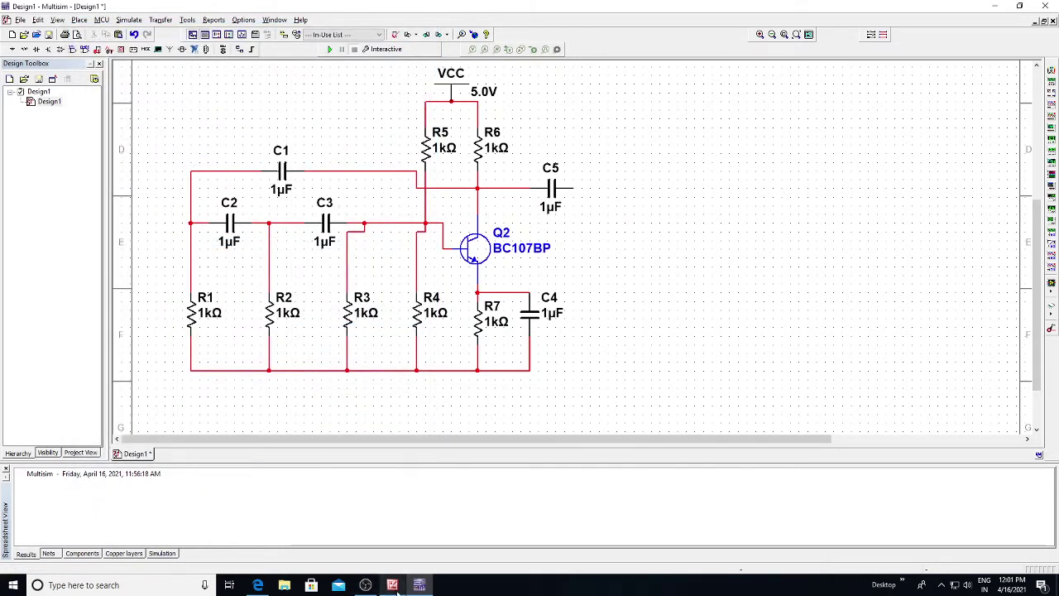
Set the capacitance of C1 to 0.01 µF
mouse_move(392, 591)
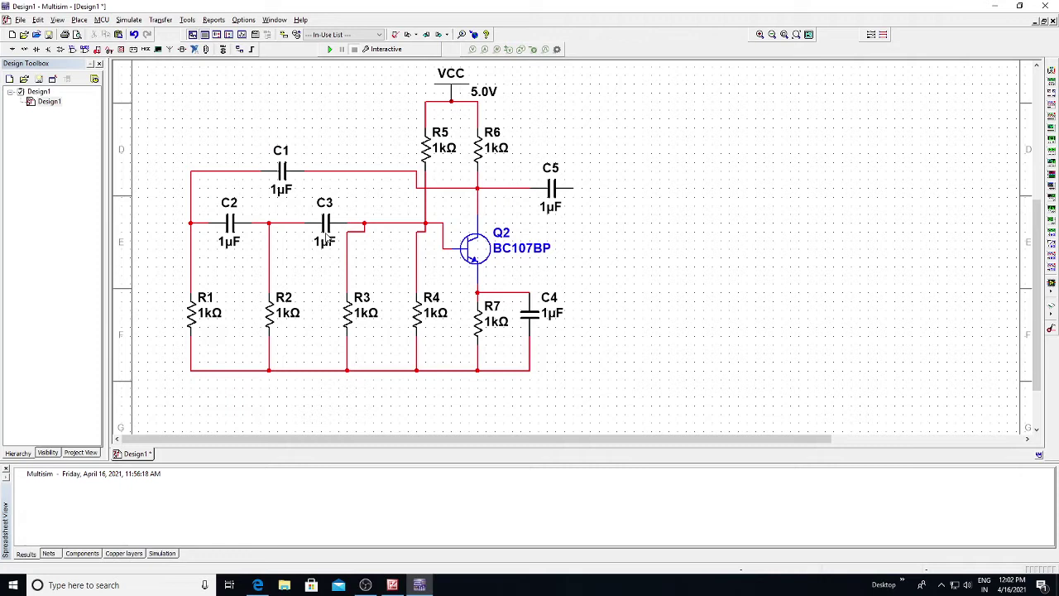
double_click(282, 187)
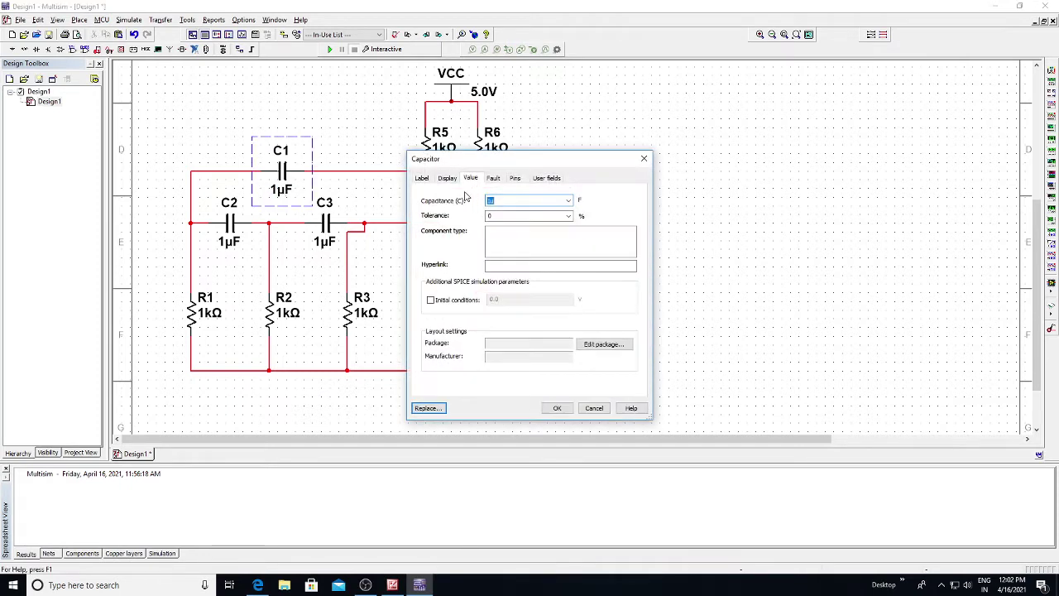
type("0")
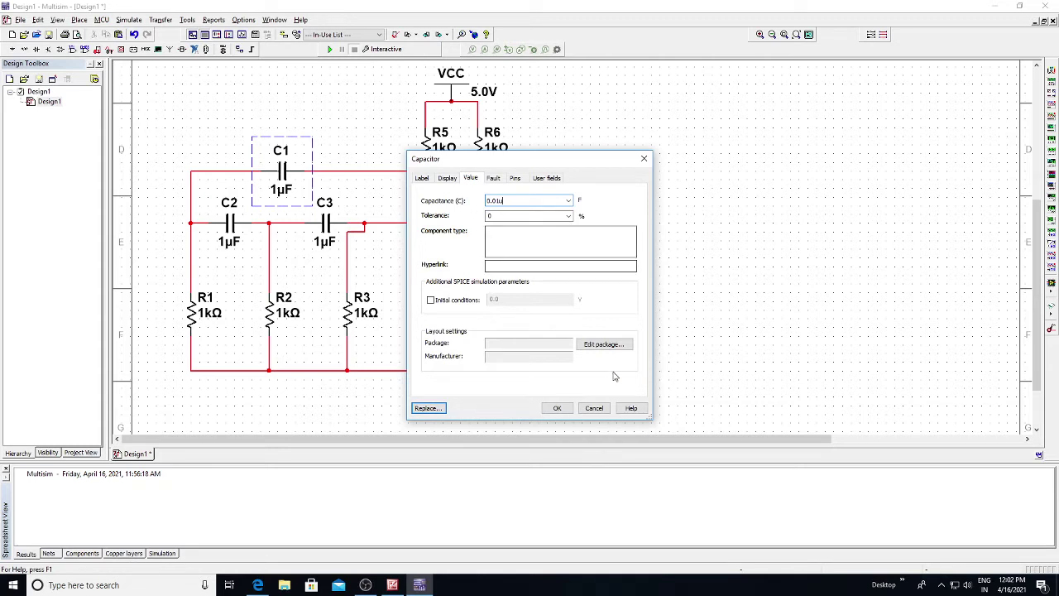
left_click(555, 408)
Set the capacitance of C2 and C3 to 0.01 µF each, entering the value without an extra farad letter
double_click(235, 234)
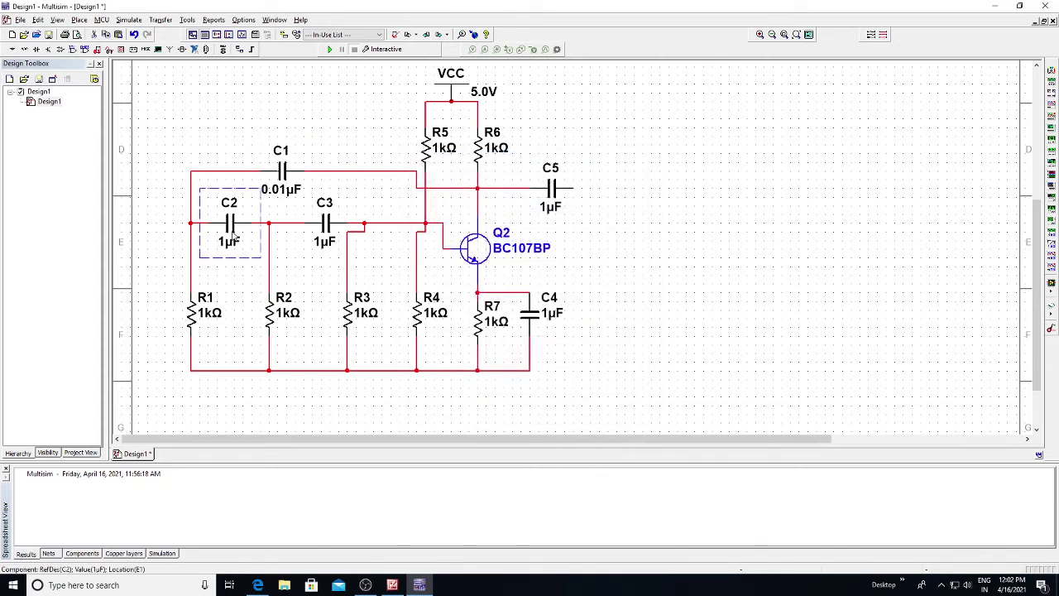
type("0.")
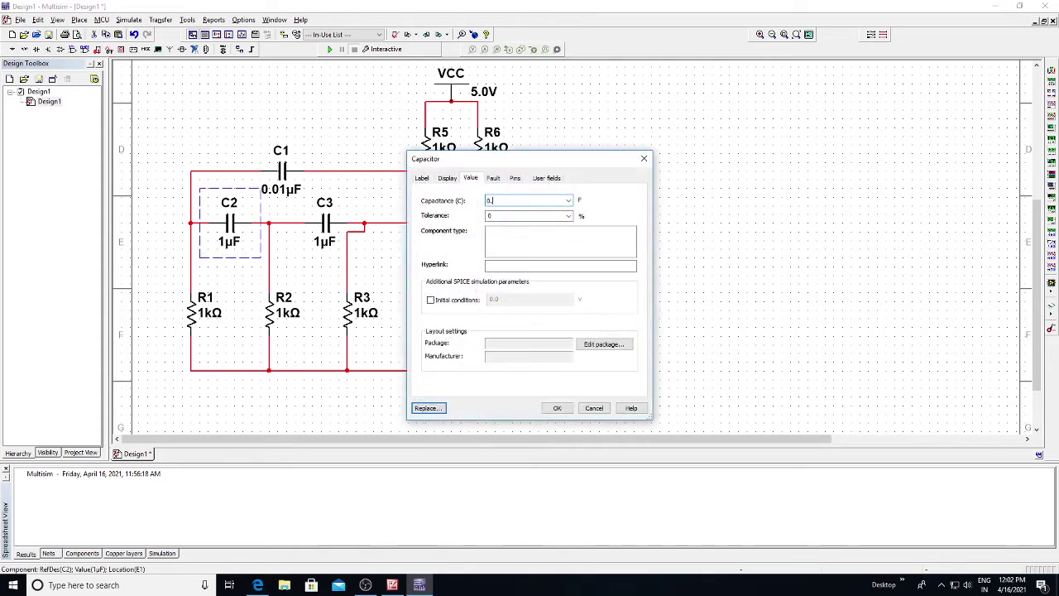
type("01uF")
key("Return")
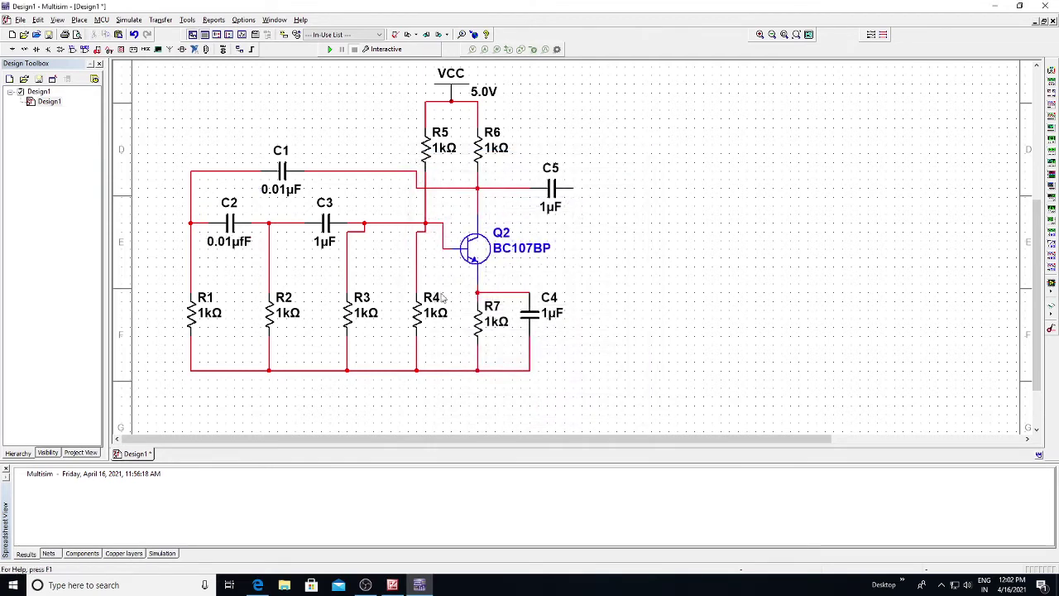
double_click(236, 247)
left_click(510, 200)
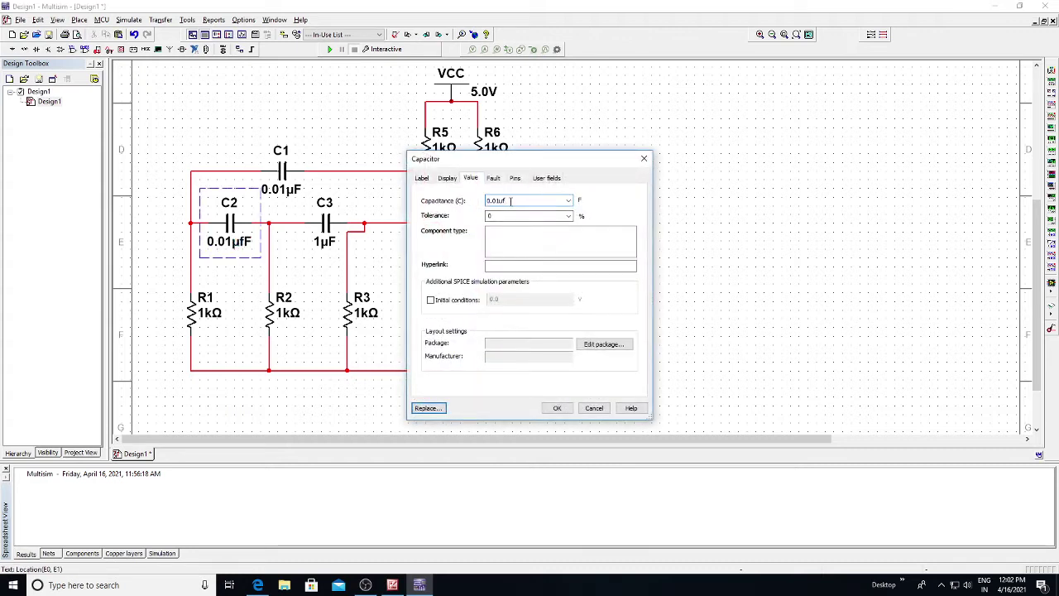
left_click(557, 407)
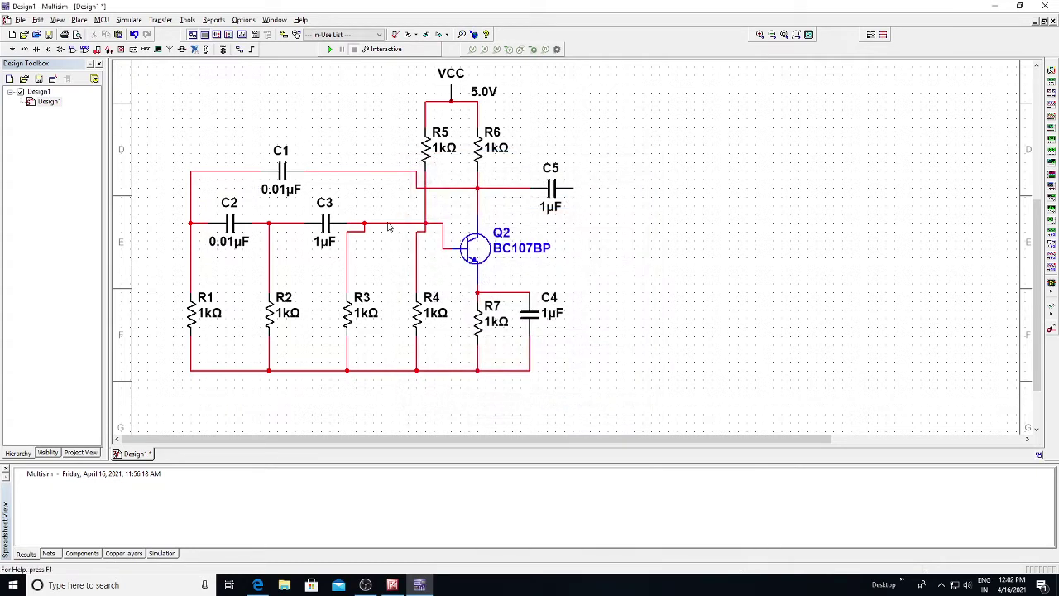
double_click(327, 245)
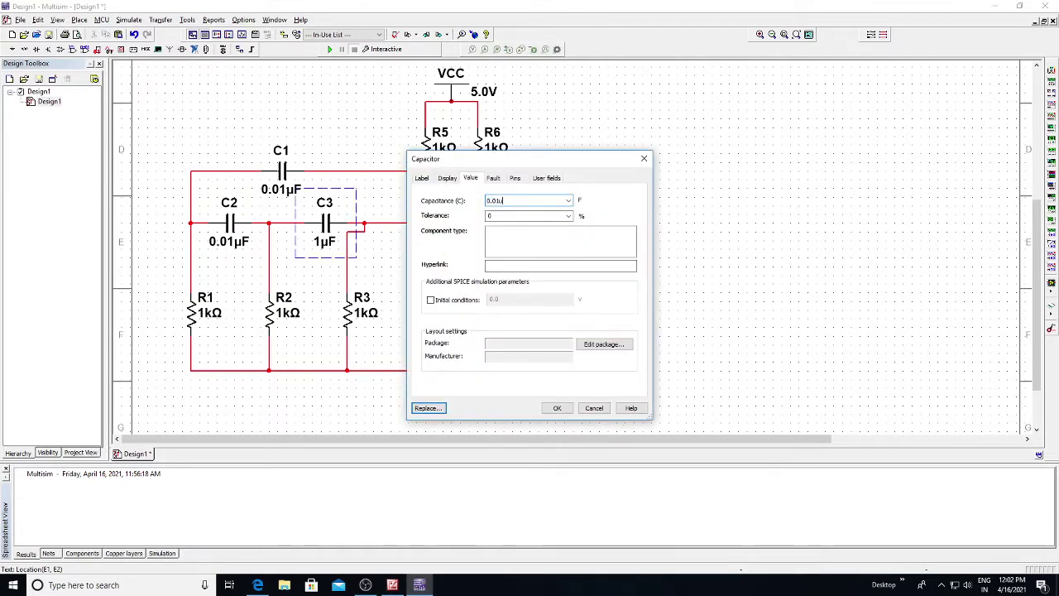
left_click(556, 408)
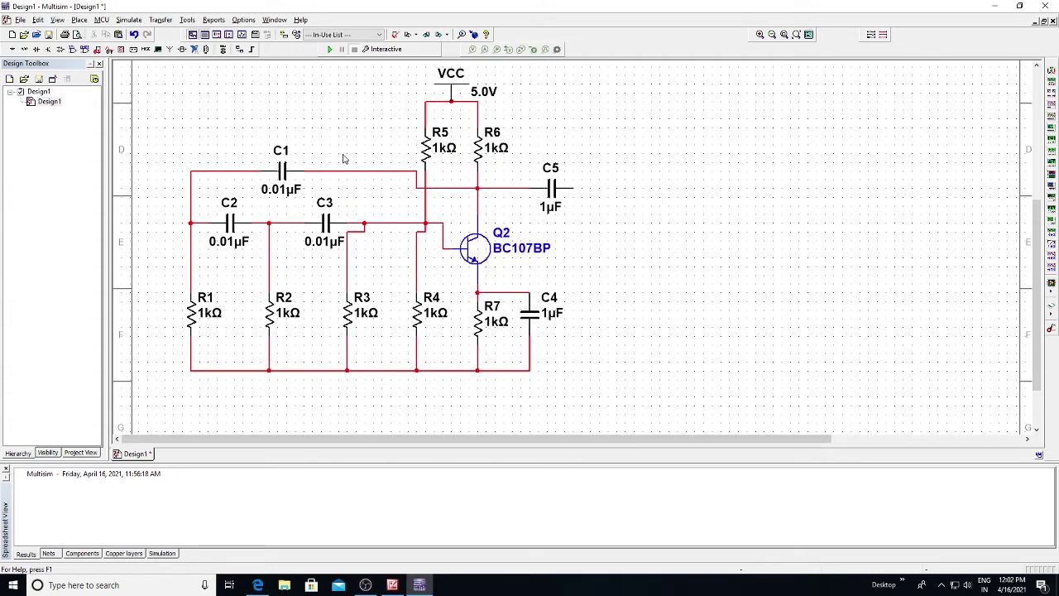
Set the resistance of R1 and R2 to 10 kΩ each
double_click(213, 319)
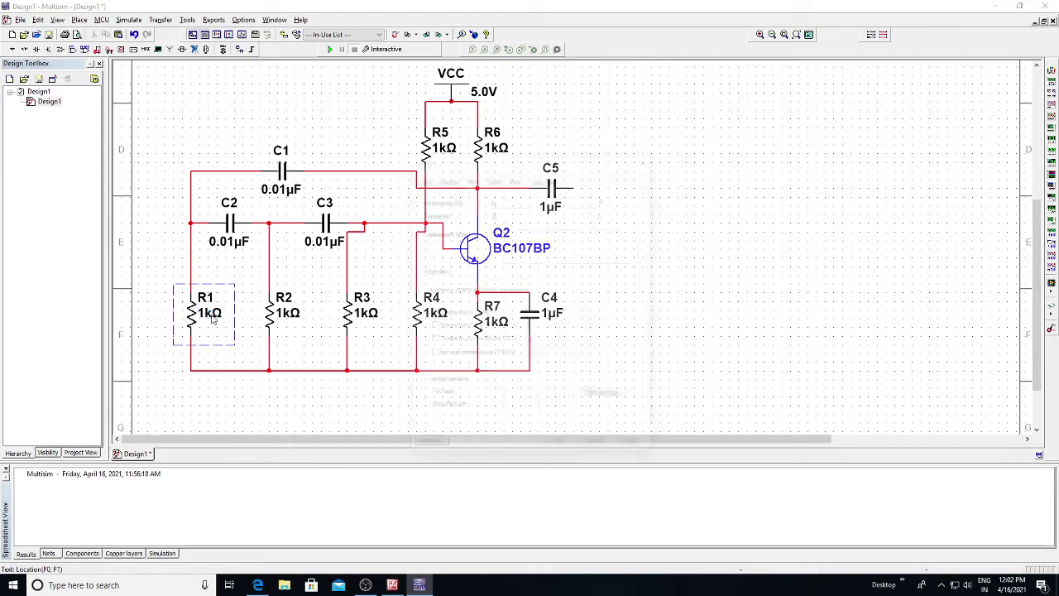
left_click(498, 199)
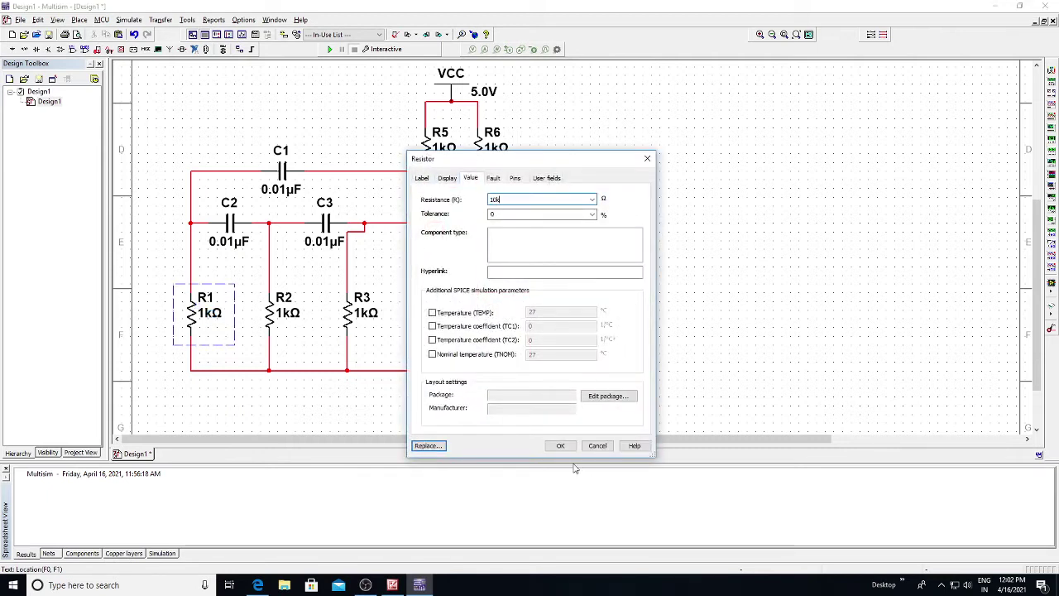
key("Return")
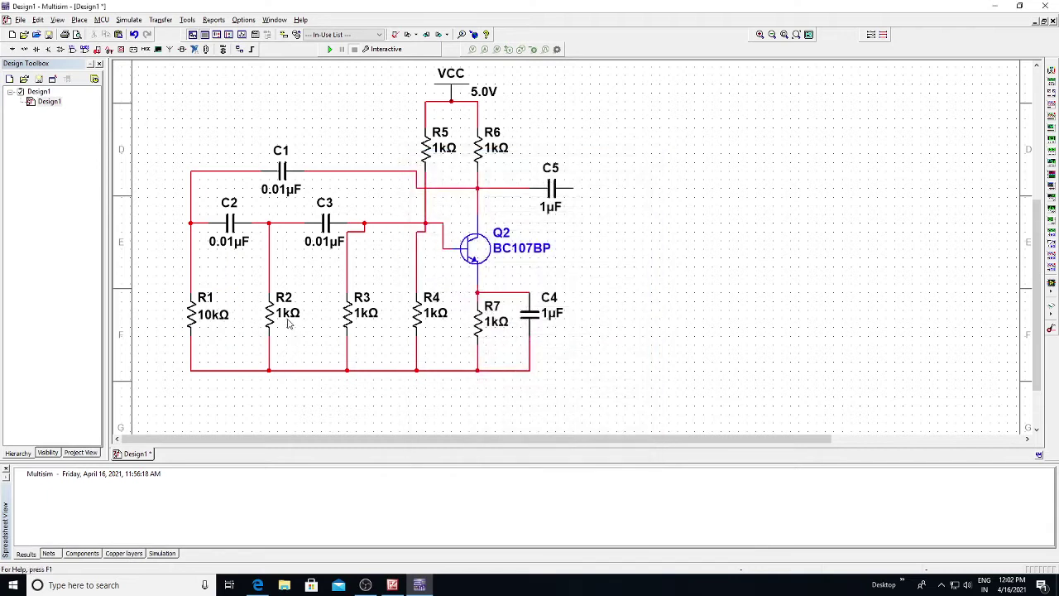
double_click(290, 319)
left_click(507, 198)
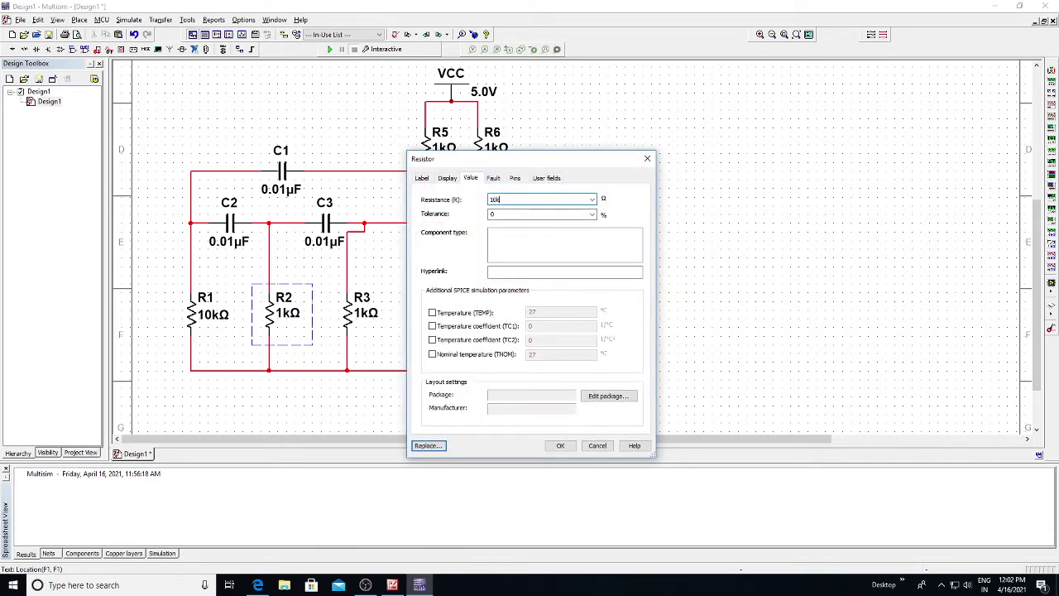
left_click(560, 445)
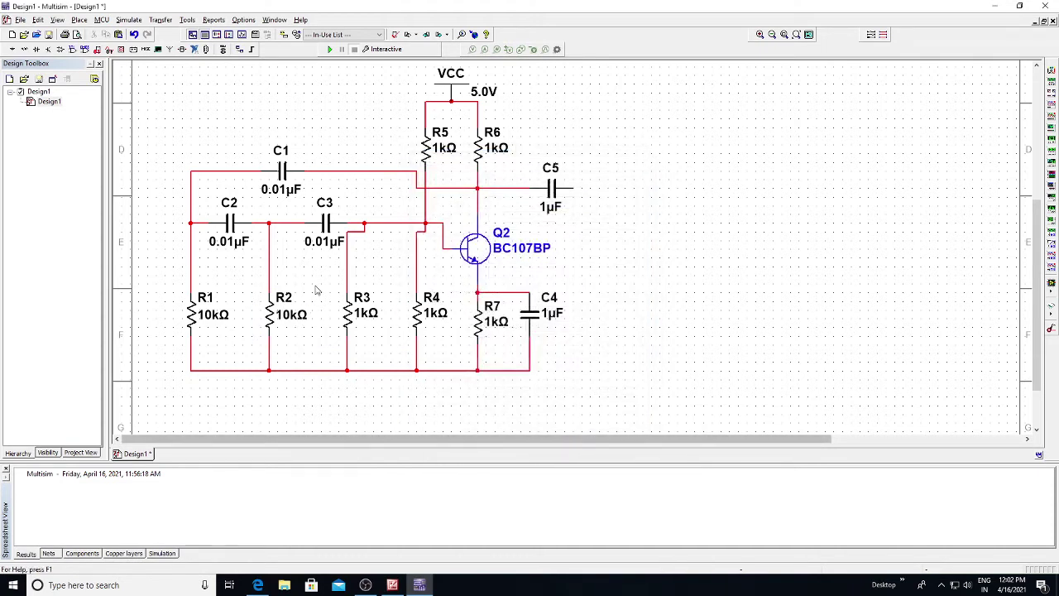
Set the resistance of R3 and R4 to 10 kΩ each
double_click(368, 311)
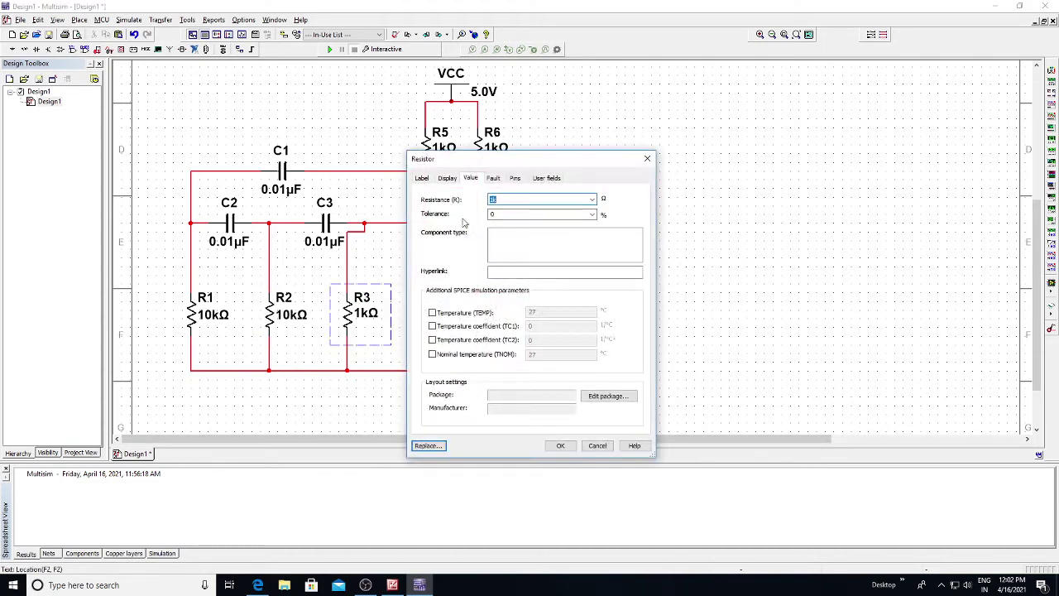
key("BackSpace")
type("10k")
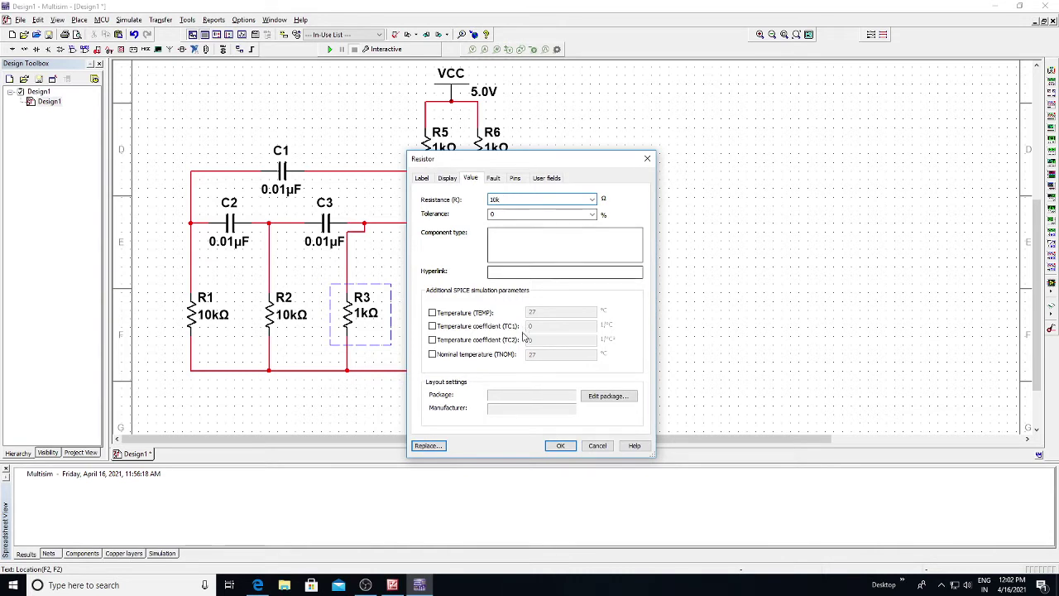
left_click(560, 445)
double_click(432, 322)
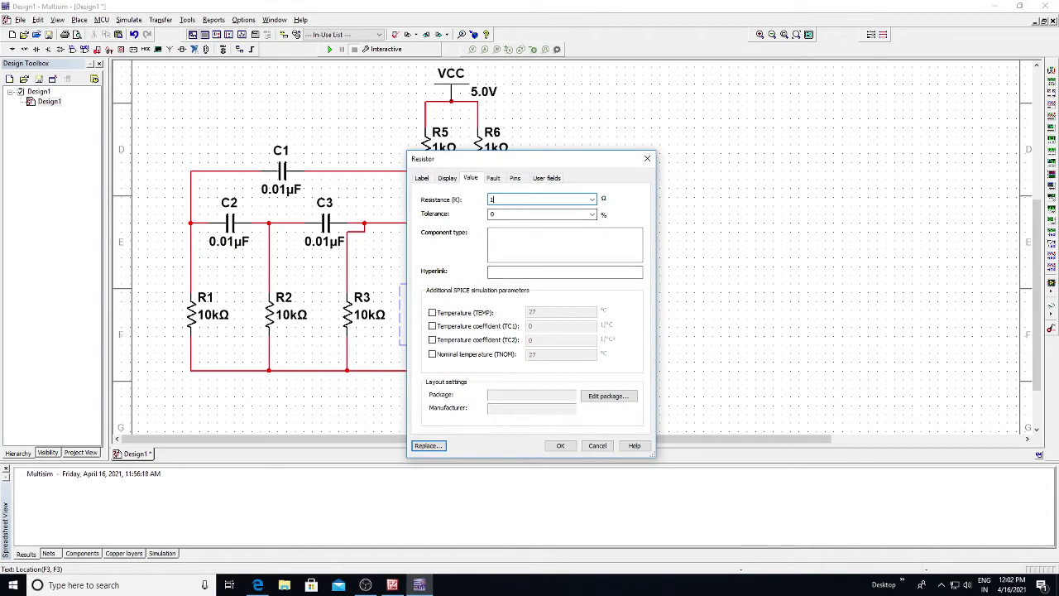
left_click(560, 445)
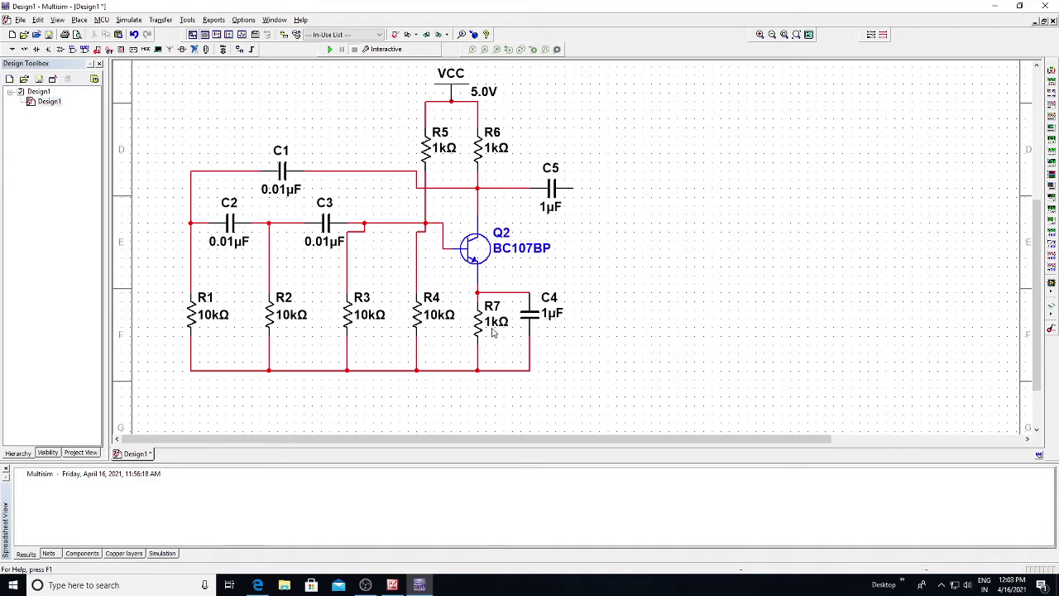
Set the capacitance of C4 to 1m and that of C5 to 47nf
double_click(551, 316)
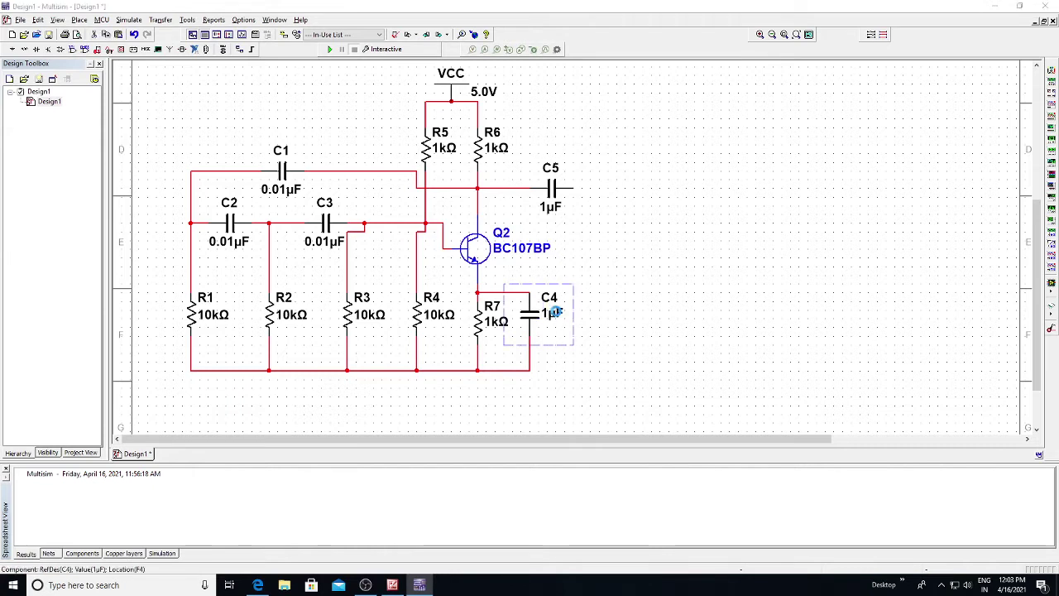
left_click(516, 199)
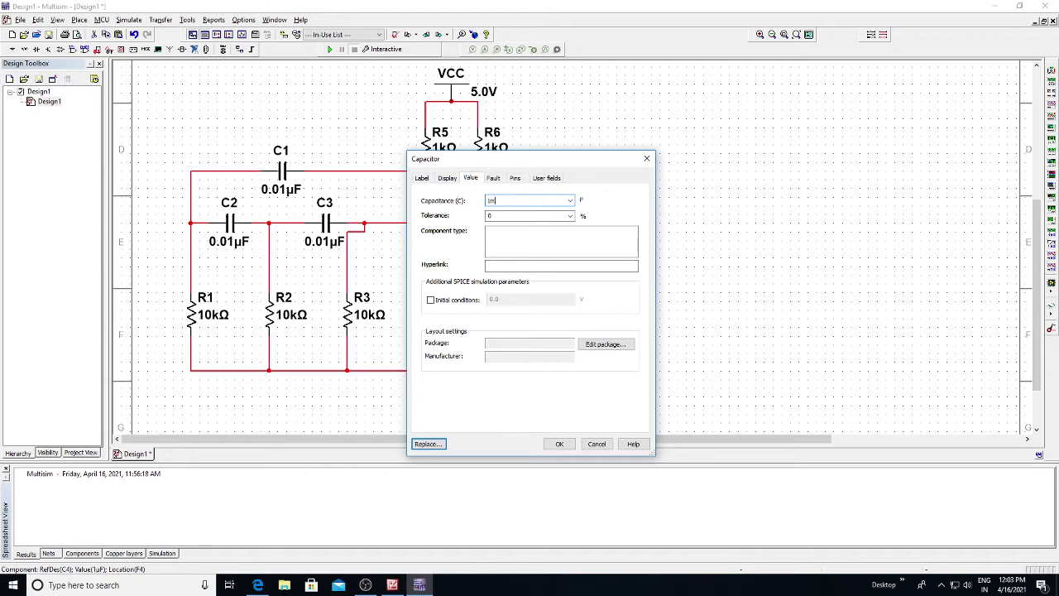
type("1m")
left_click(559, 443)
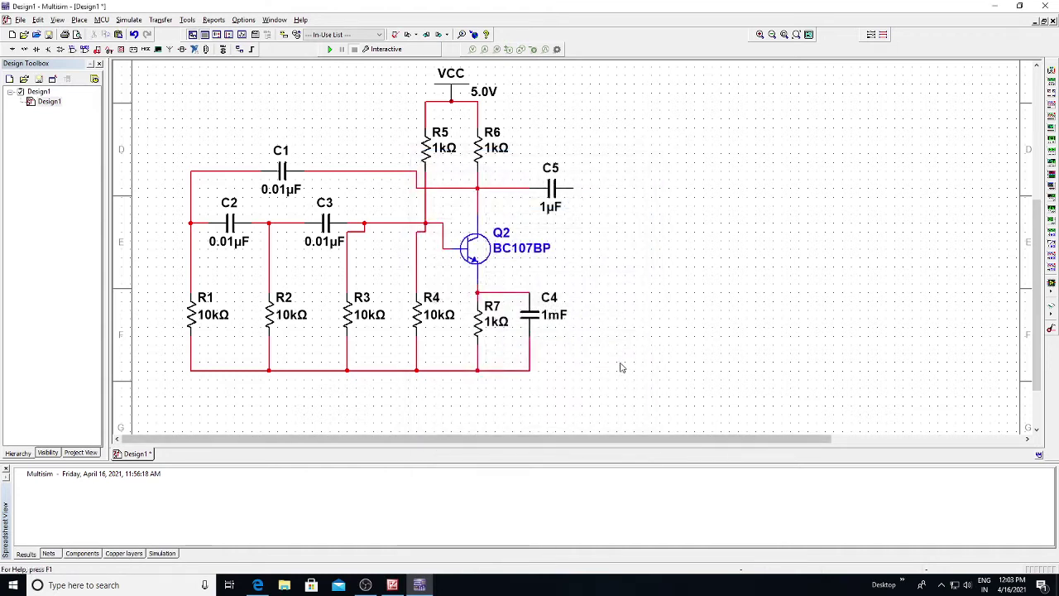
double_click(552, 193)
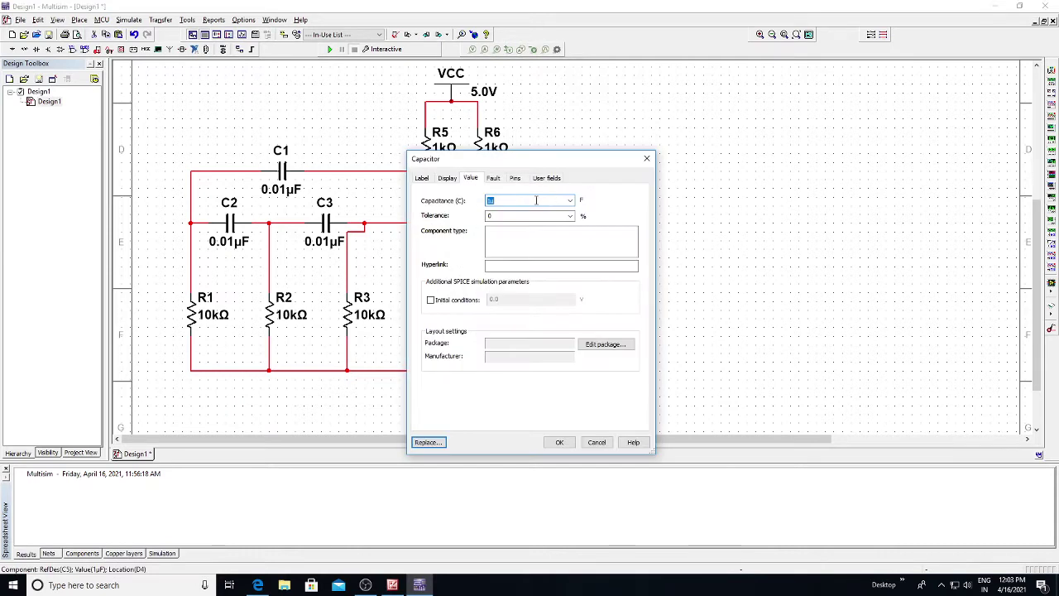
type("47nf")
left_click(559, 441)
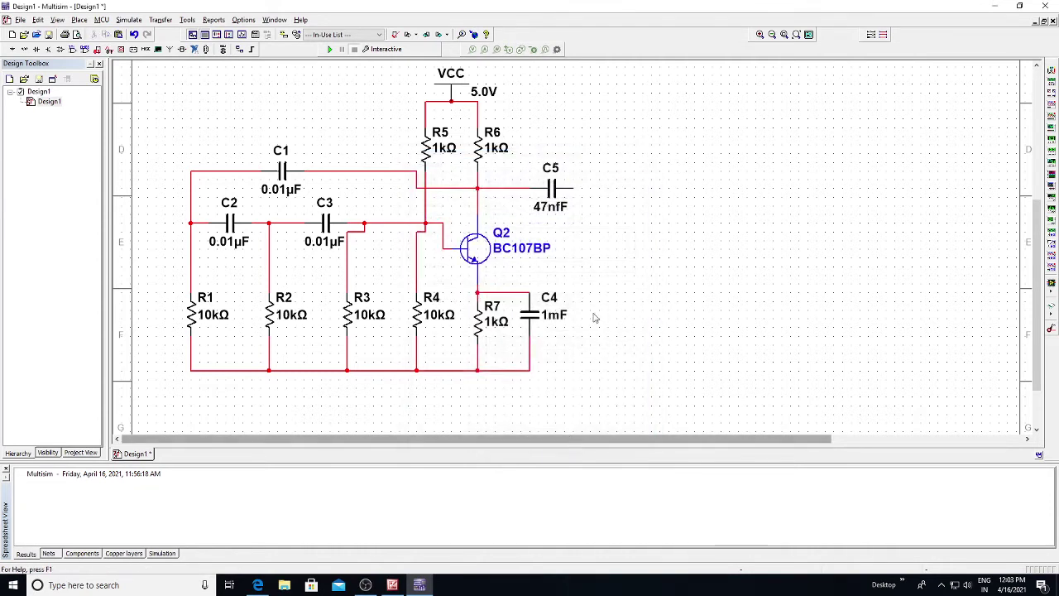
Set the resistance of R5 to 47 kΩ and that of R6 to 10 kΩ
double_click(436, 138)
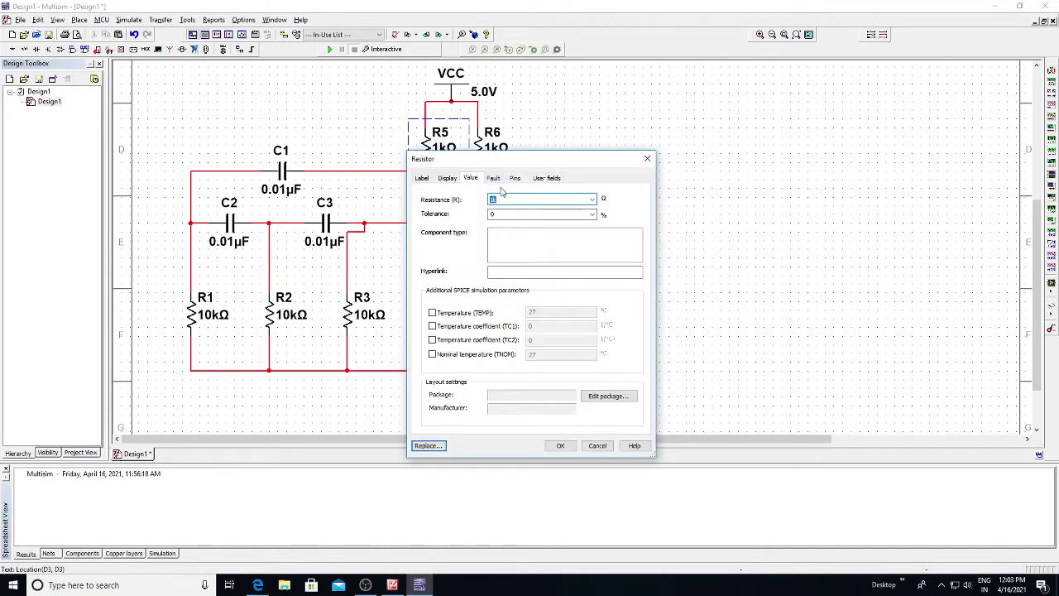
type("4.7")
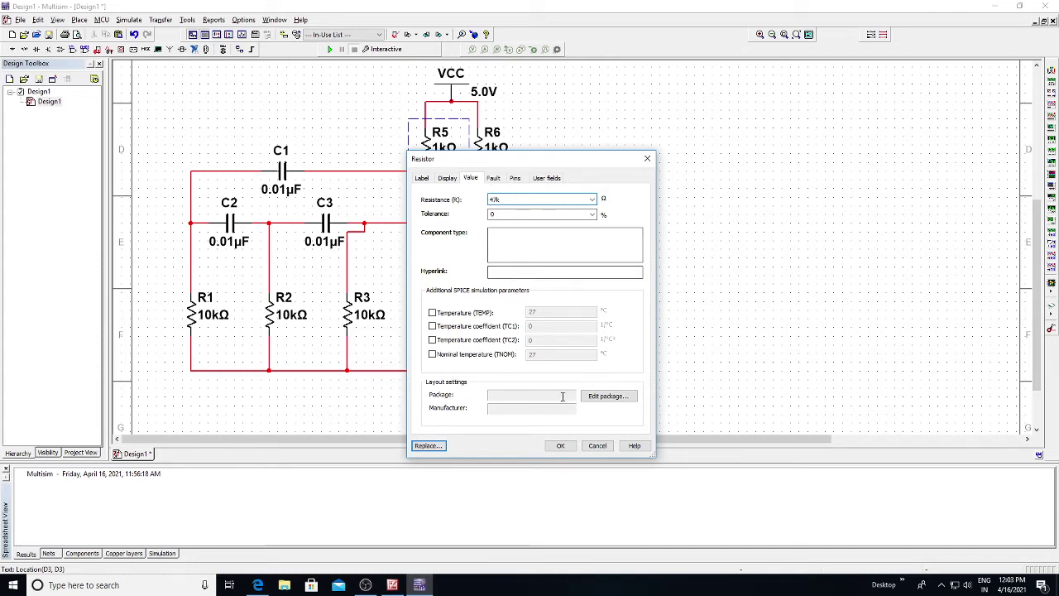
left_click(560, 445)
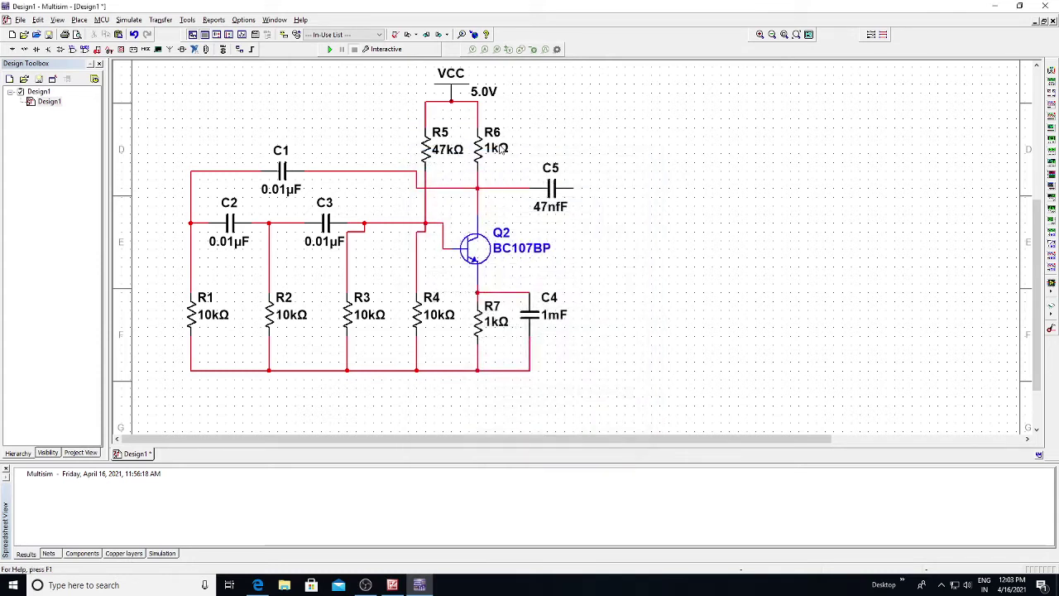
double_click(501, 147)
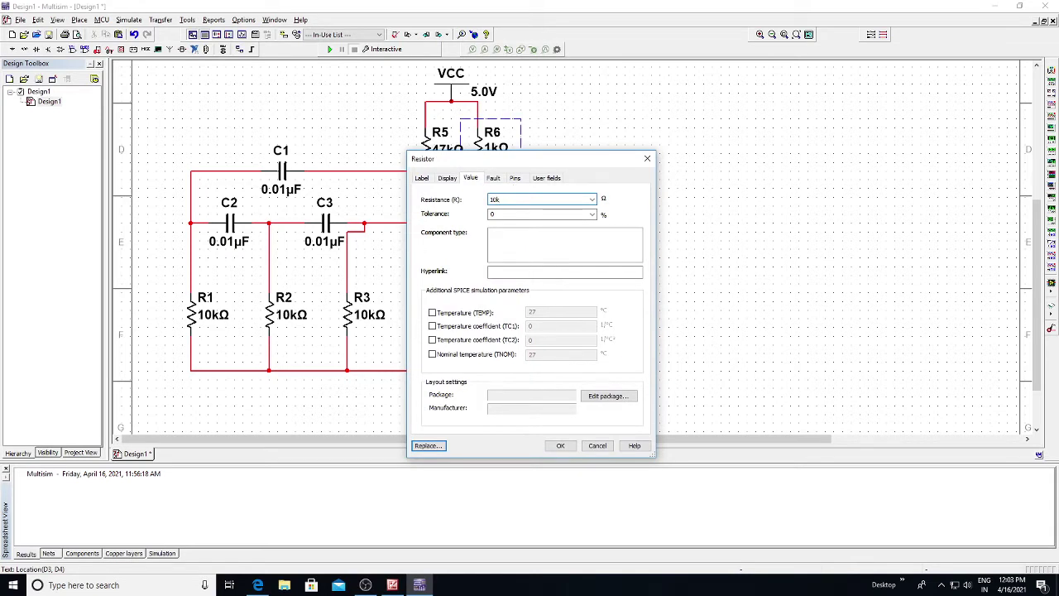
type("10k")
left_click(560, 445)
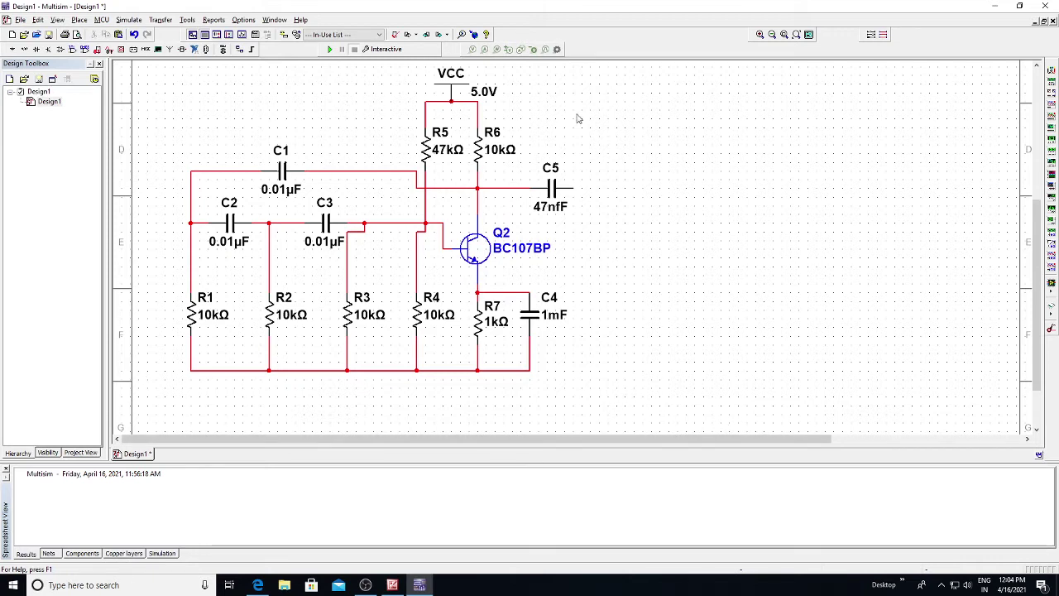
Set the voltage of the VCC supply to 12 V
double_click(483, 93)
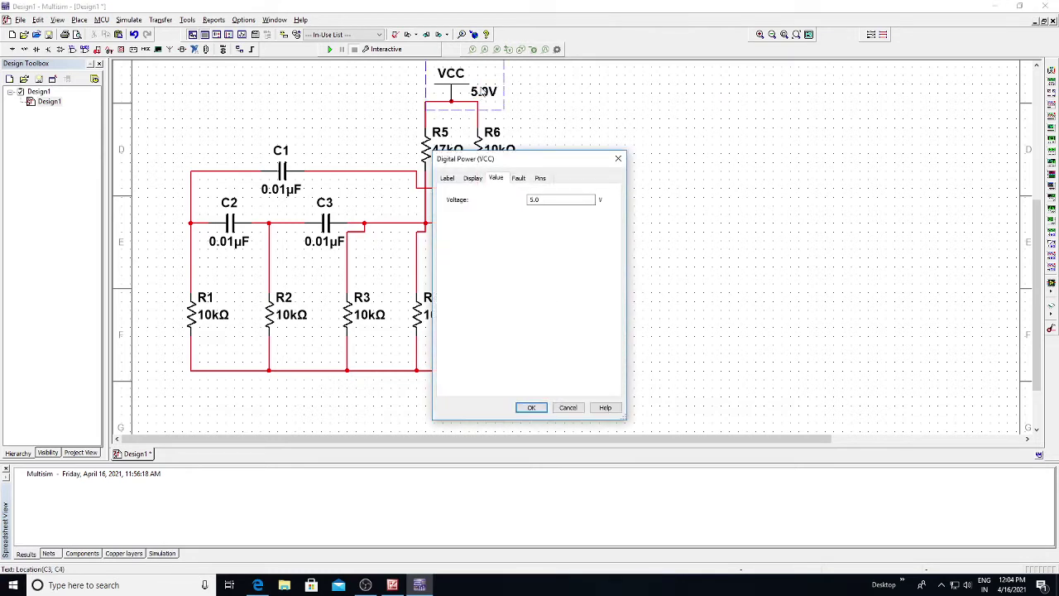
left_click(550, 199)
left_click_drag(591, 199, 526, 199)
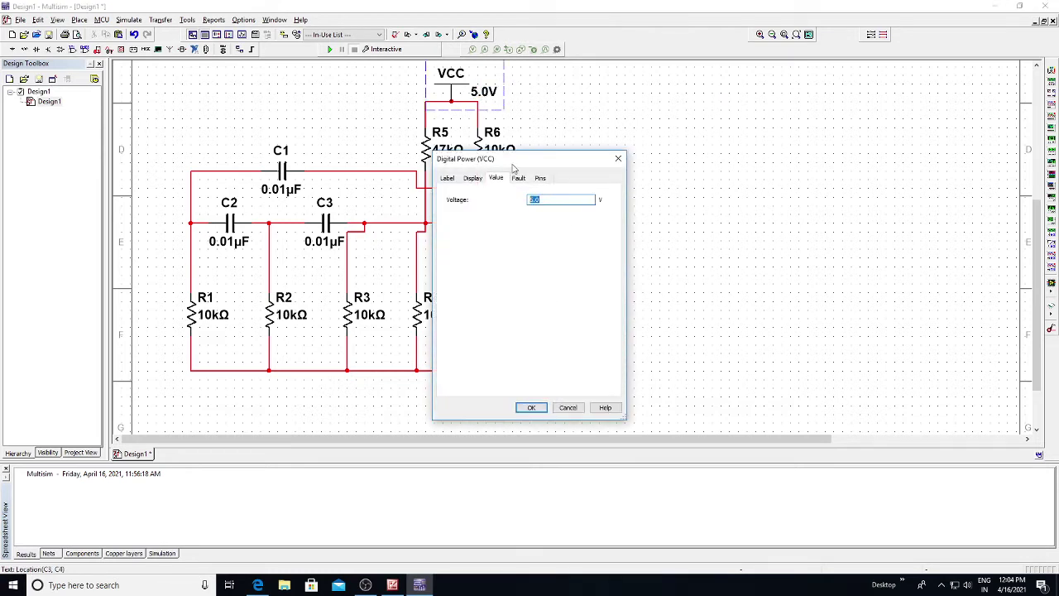
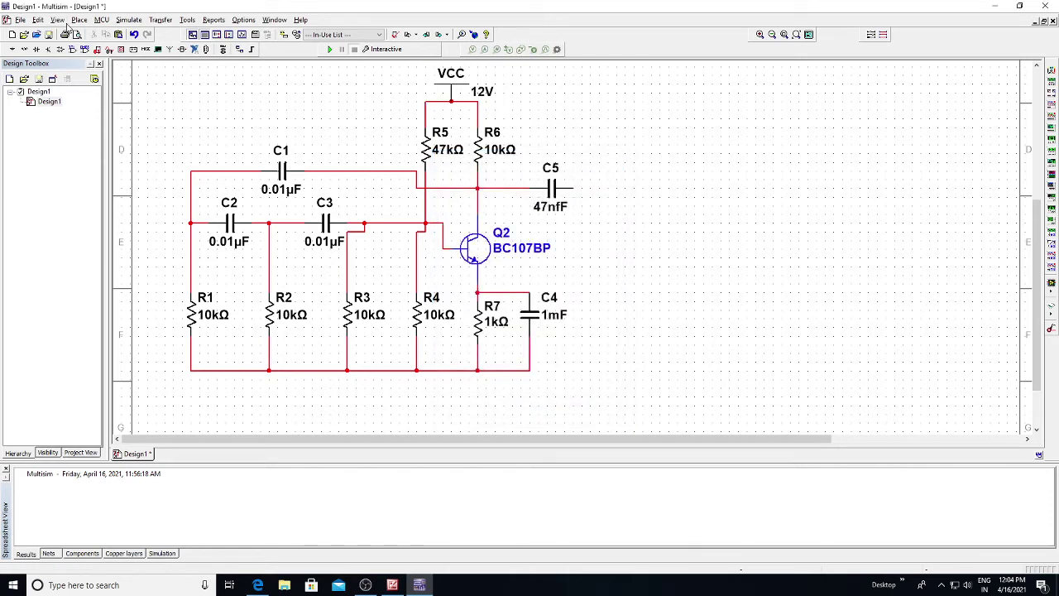
Place a GROUND power source on the bottom wire between R3 and R4
left_click(80, 21)
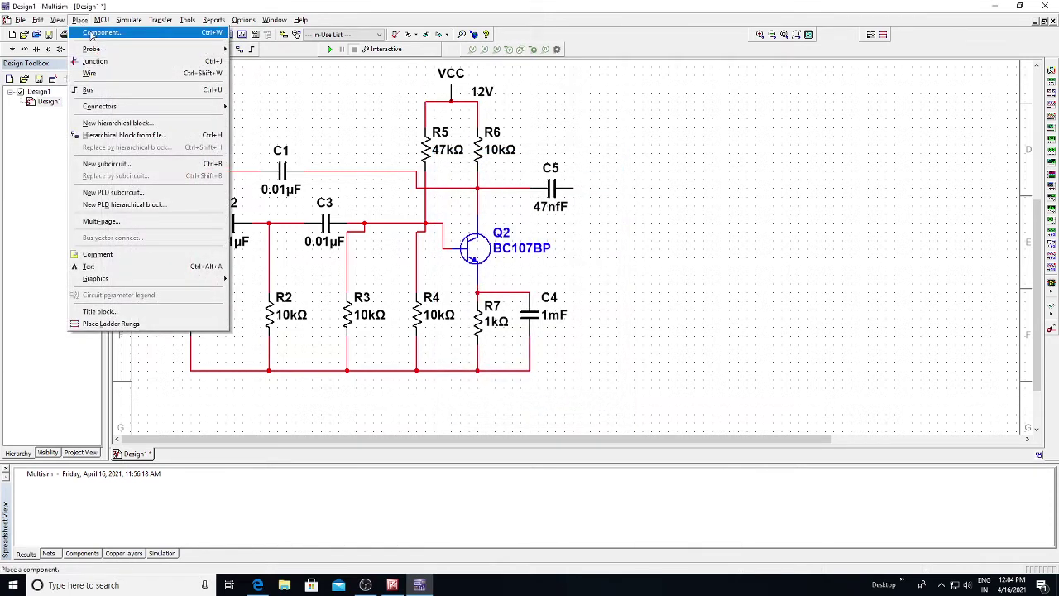
left_click(107, 32)
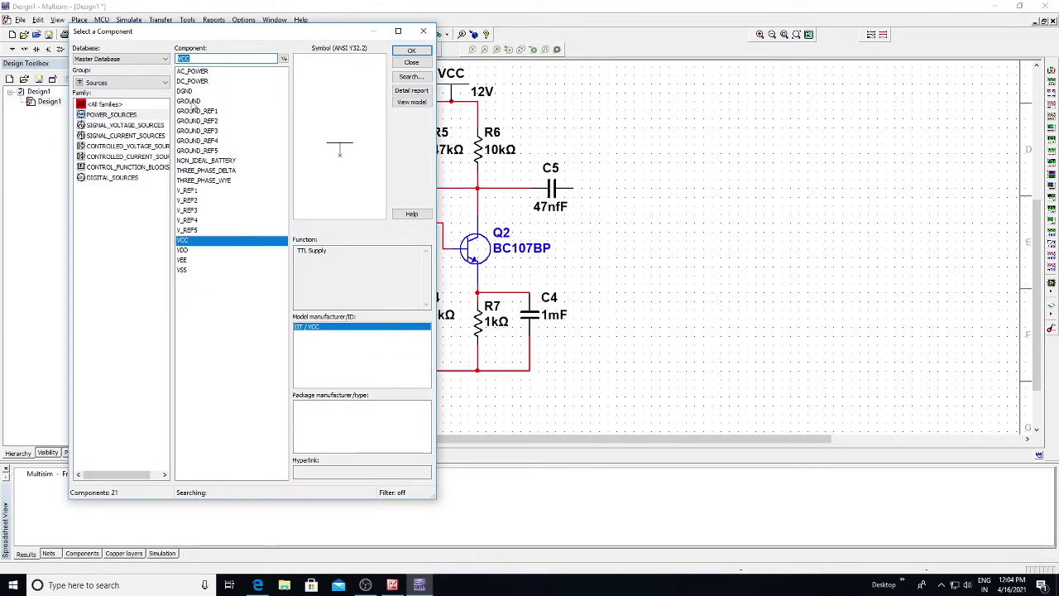
left_click(190, 102)
left_click(411, 51)
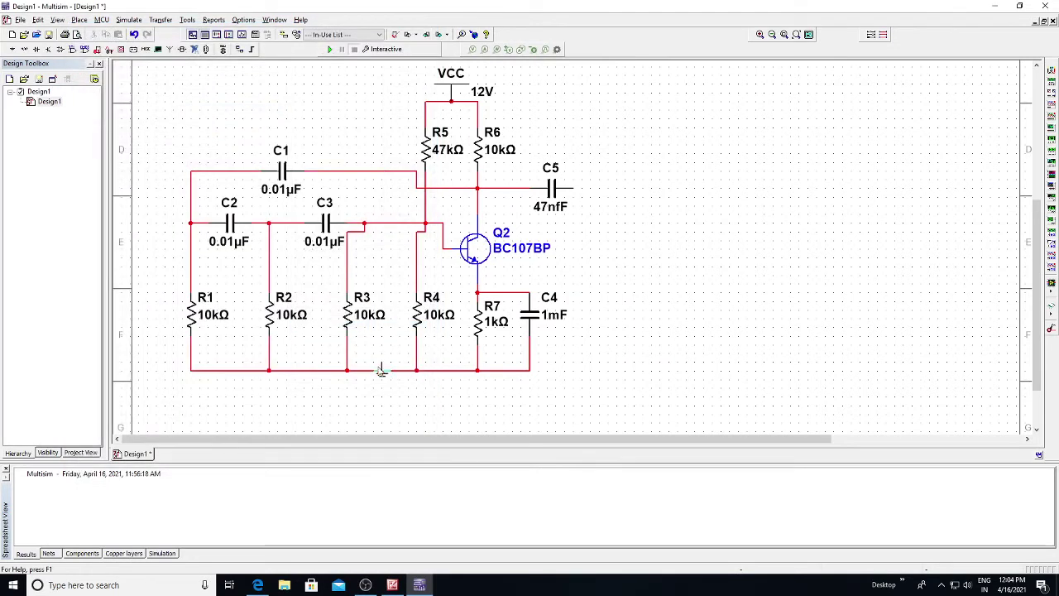
left_click(381, 376)
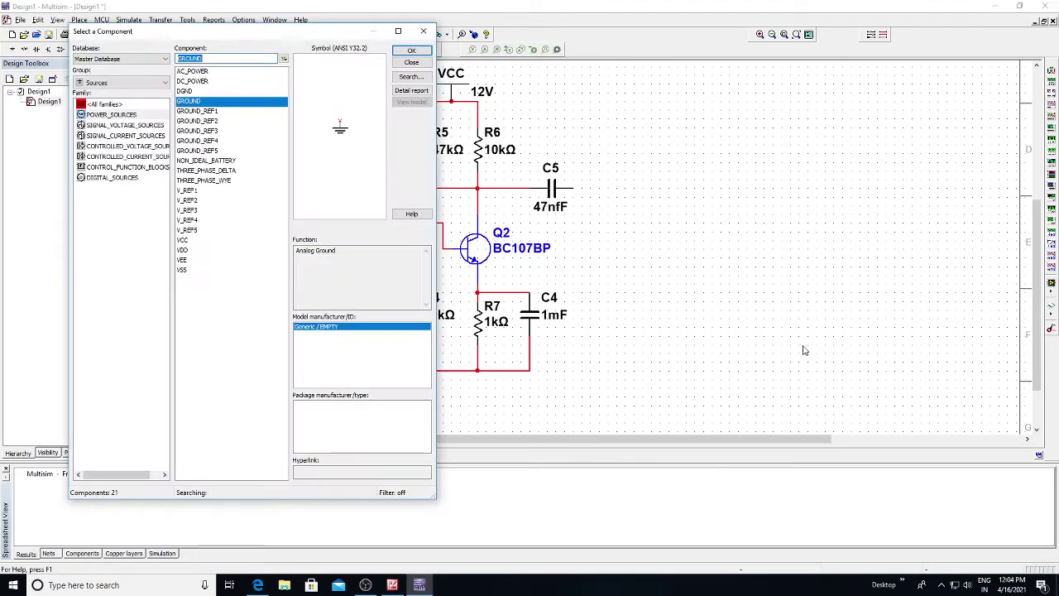
left_click(425, 26)
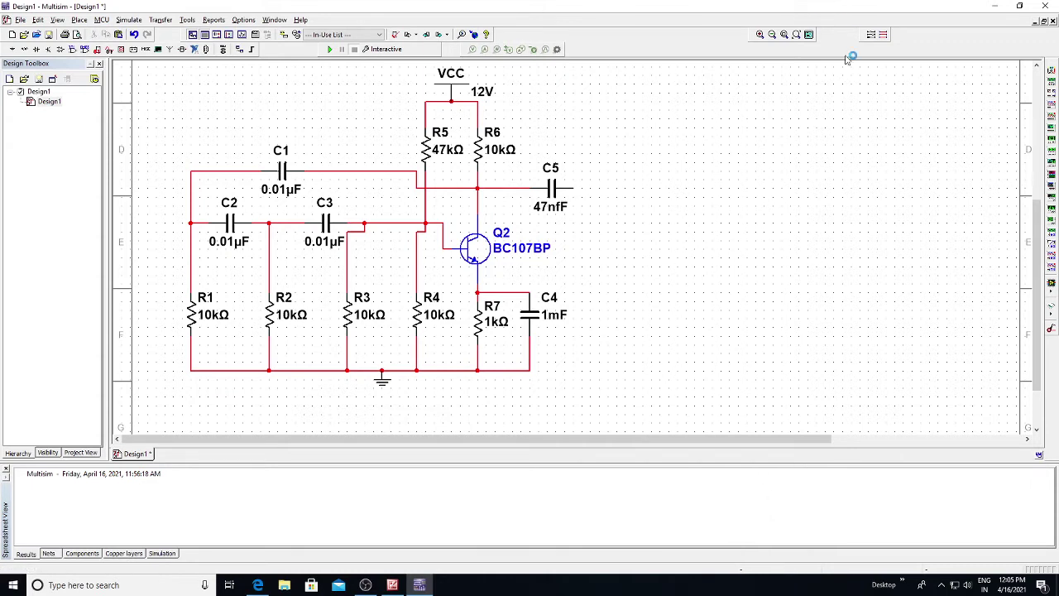
Add an oscilloscope beside VCC and wire channel A between the free end of C5 and the ground line at C4
left_click(1051, 105)
left_click(617, 179)
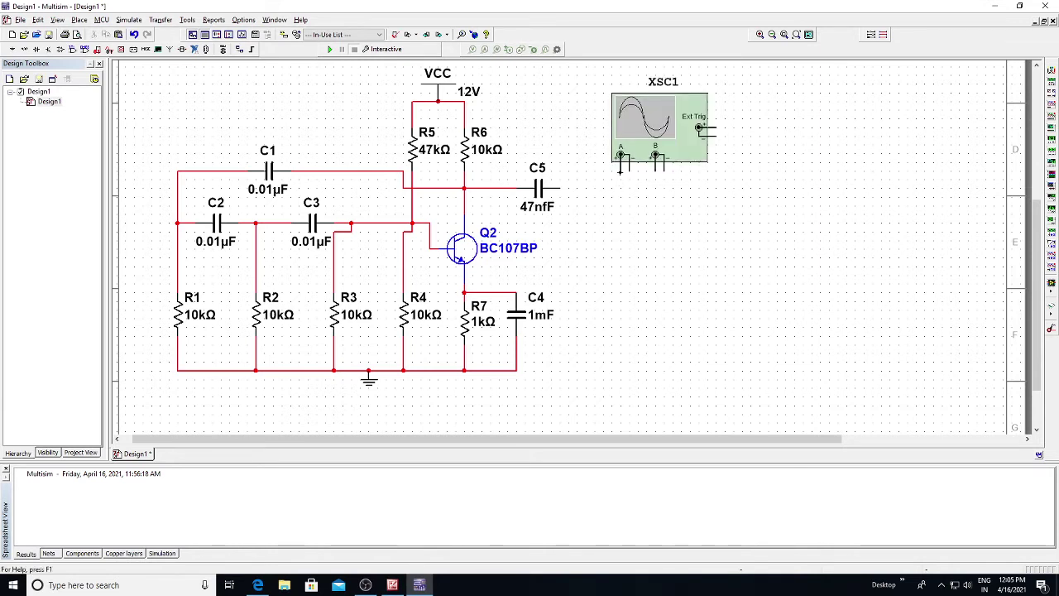
left_click(560, 187)
left_click(621, 157)
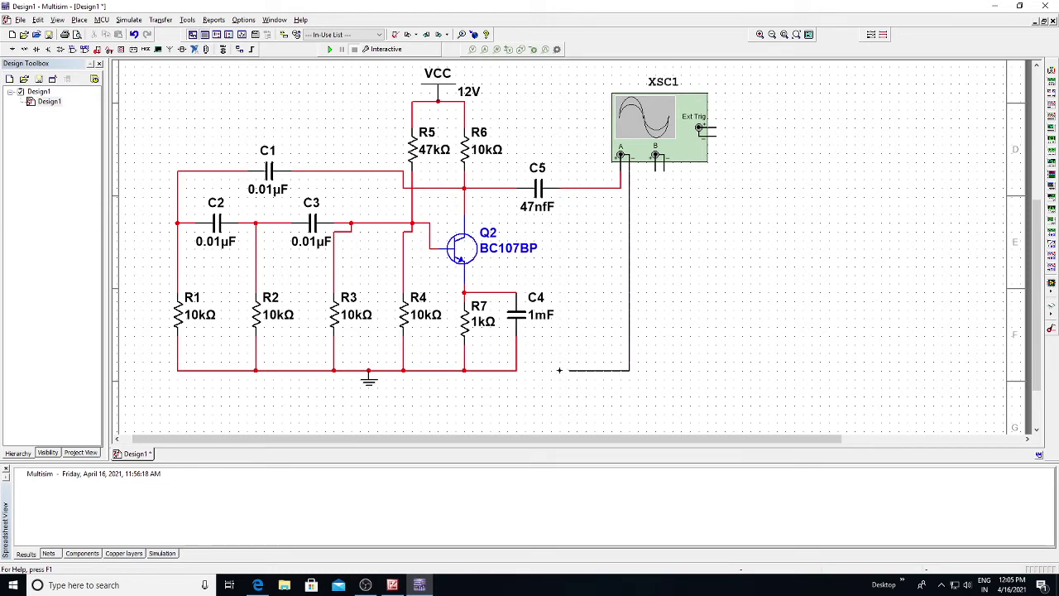
left_click(516, 366)
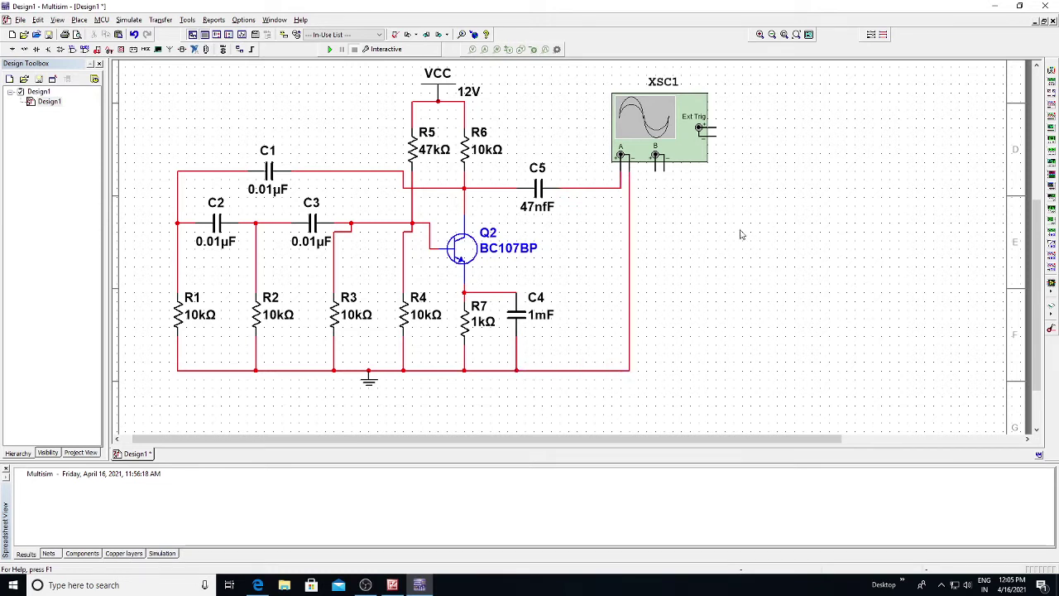
Run the simulation, open the oscilloscope display and set its timebase scale to 2 ms/Div
left_click(330, 48)
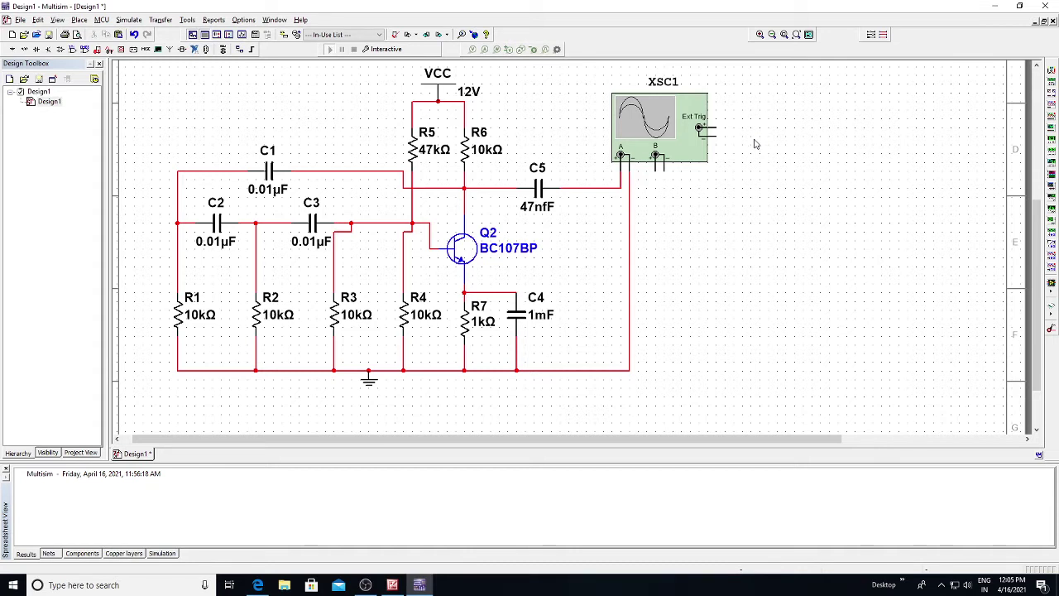
double_click(658, 131)
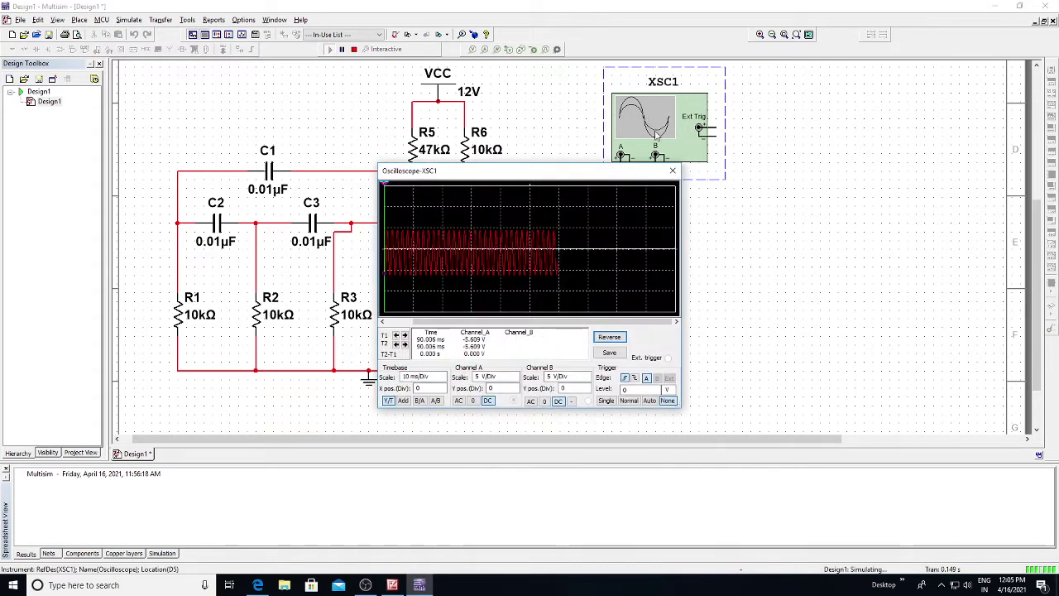
left_click(421, 377)
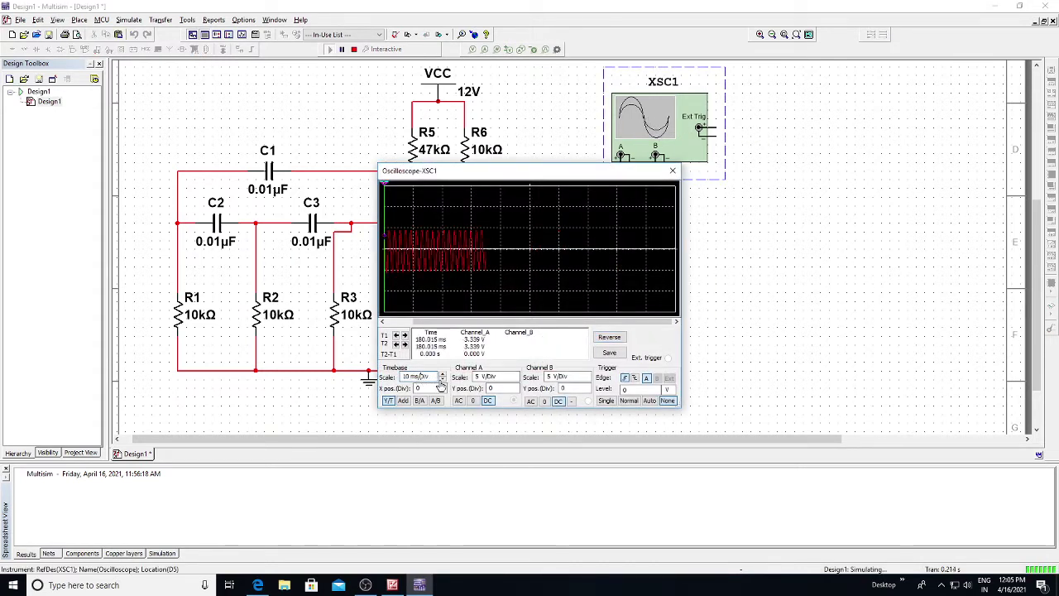
left_click(442, 380)
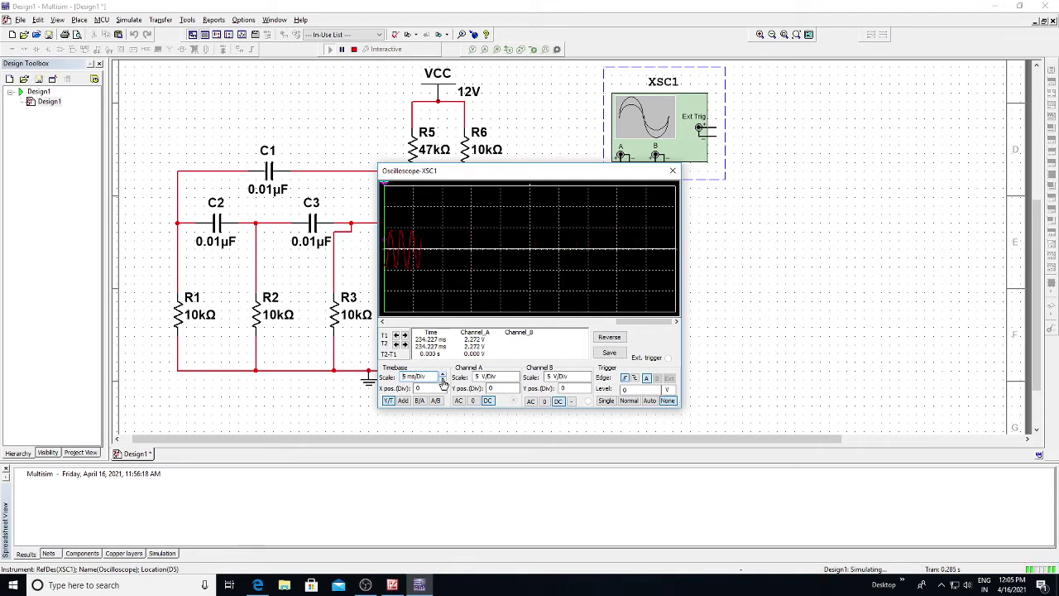
left_click(443, 380)
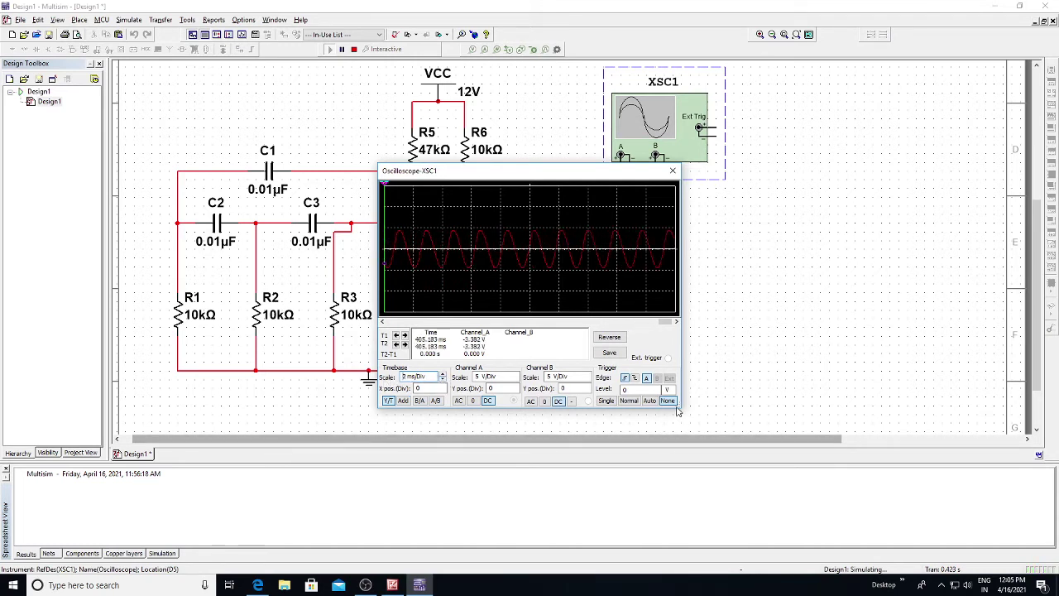
Enlarge the oscilloscope window and switch channels A and B to AC coupling
left_click_drag(676, 405, 1026, 431)
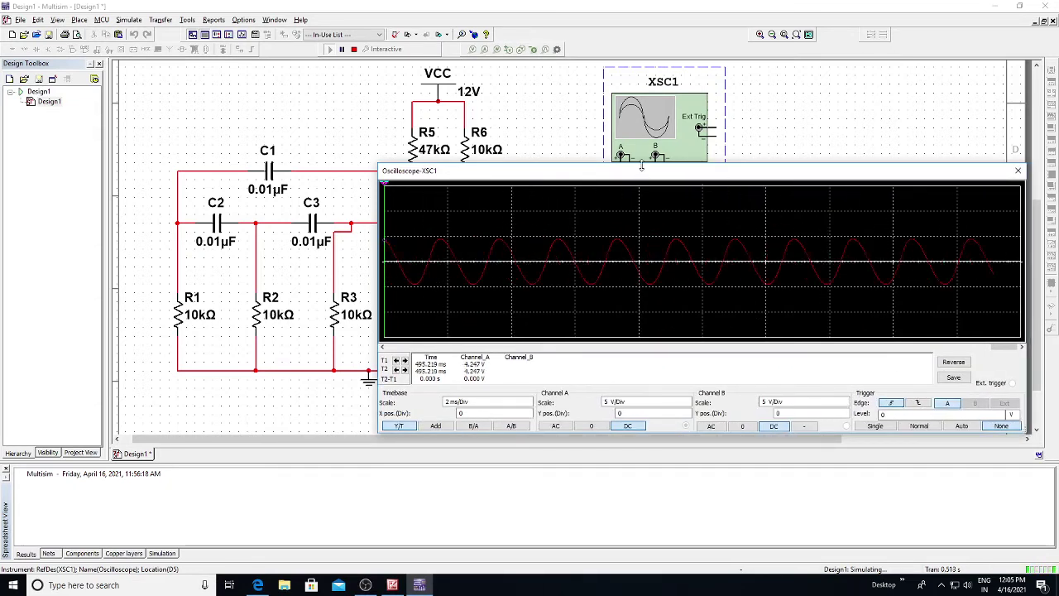
left_click_drag(641, 165, 646, 94)
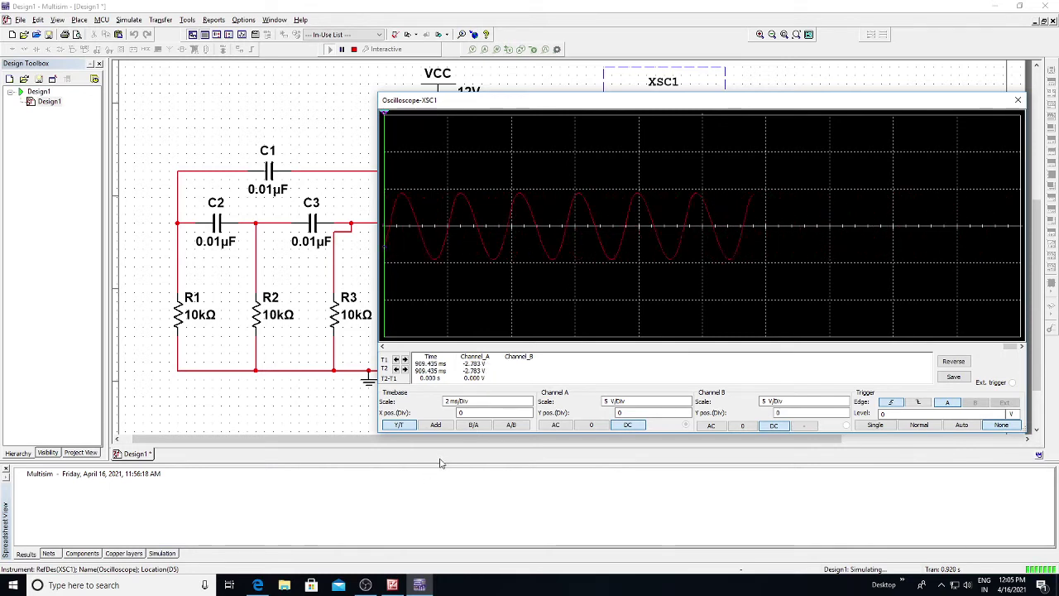
left_click(555, 424)
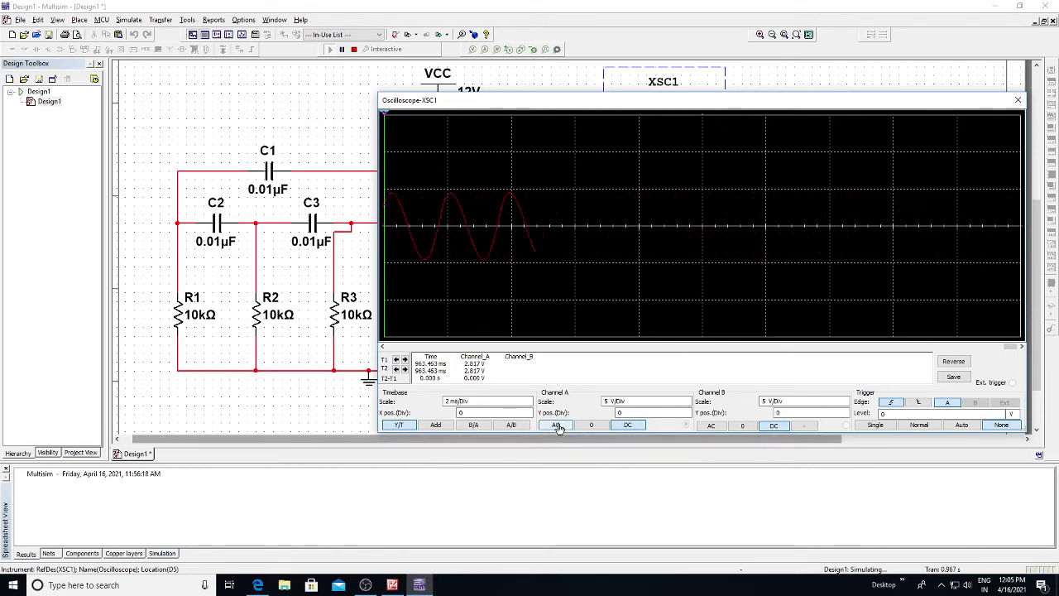
left_click(710, 425)
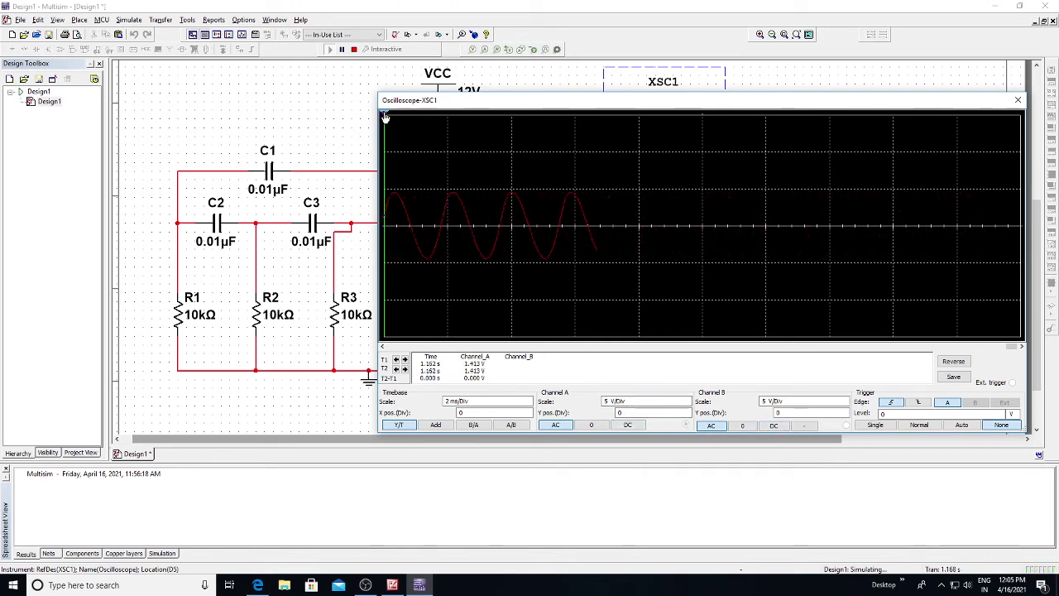
Measure the waveform's peak-to-peak voltage by placing the two oscilloscope cursors on a trough and the adjacent peak
left_click_drag(384, 117, 404, 118)
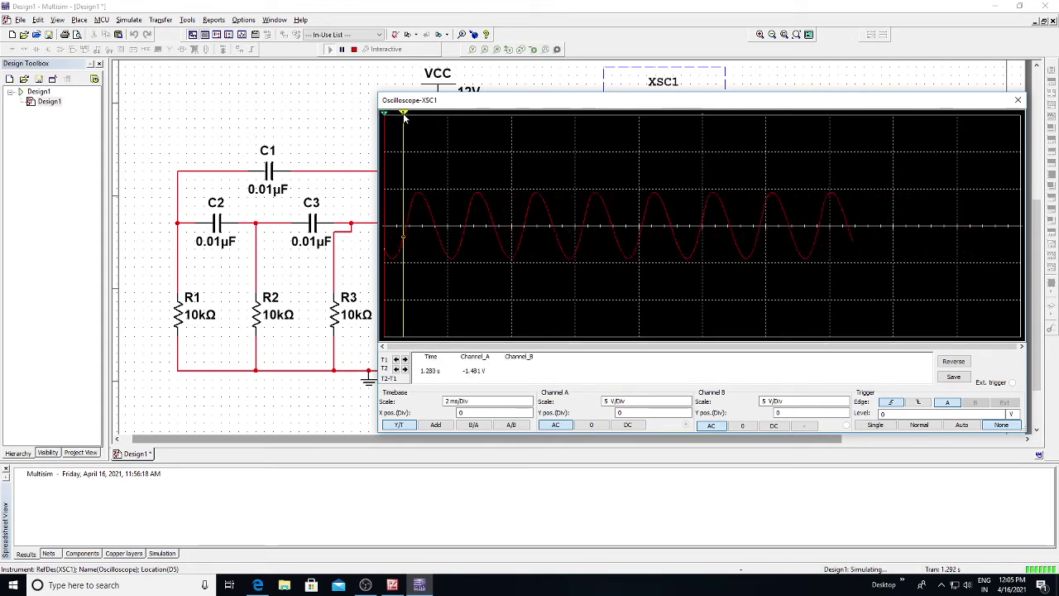
left_click_drag(384, 117, 389, 117)
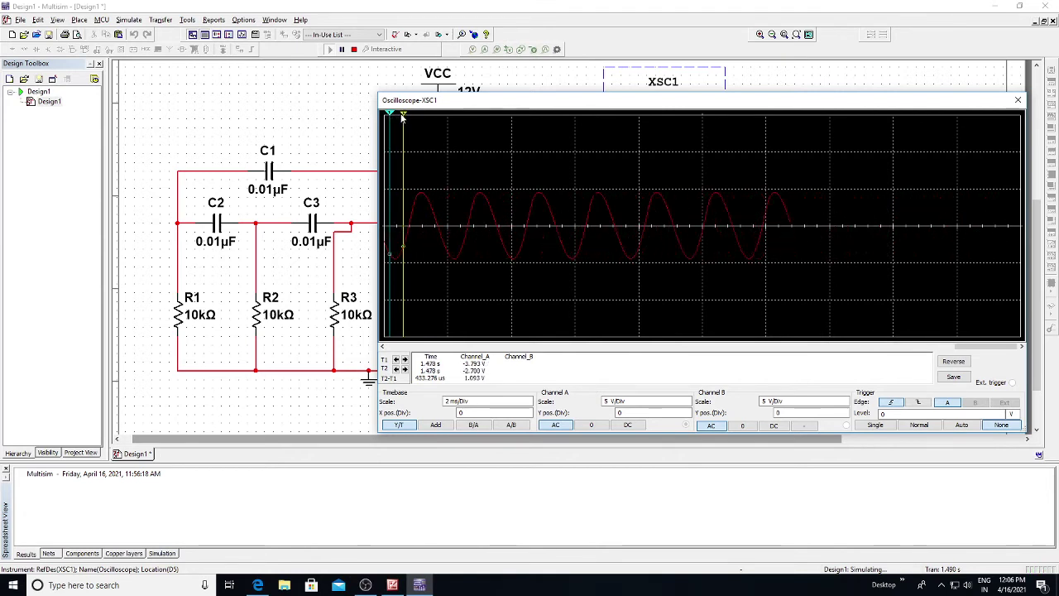
left_click_drag(402, 117, 416, 117)
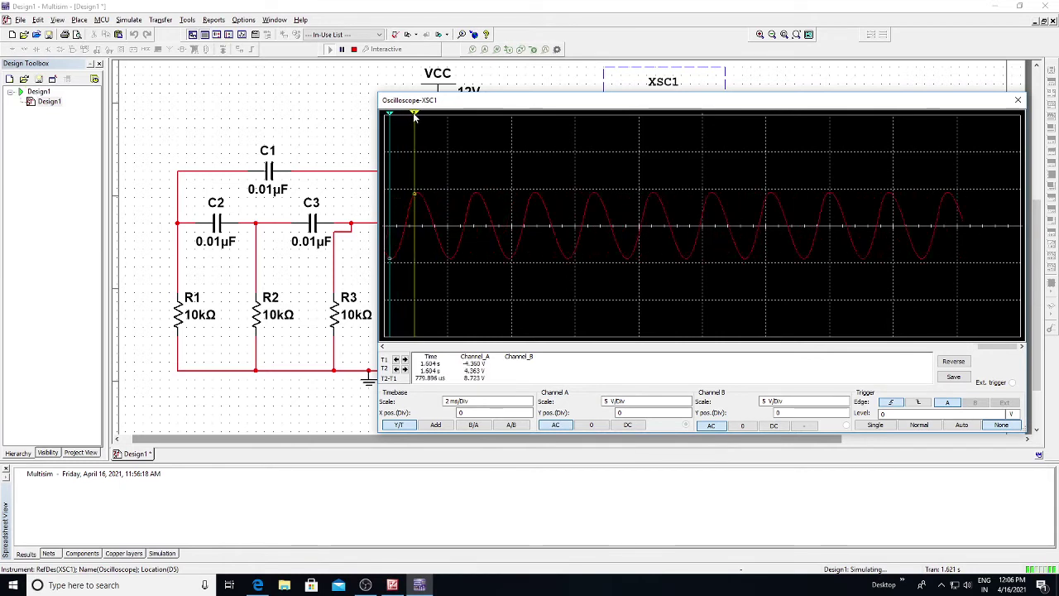
Set the oscilloscope trigger to Single and measure the waveform's period with the cursors one cycle apart
left_click(875, 426)
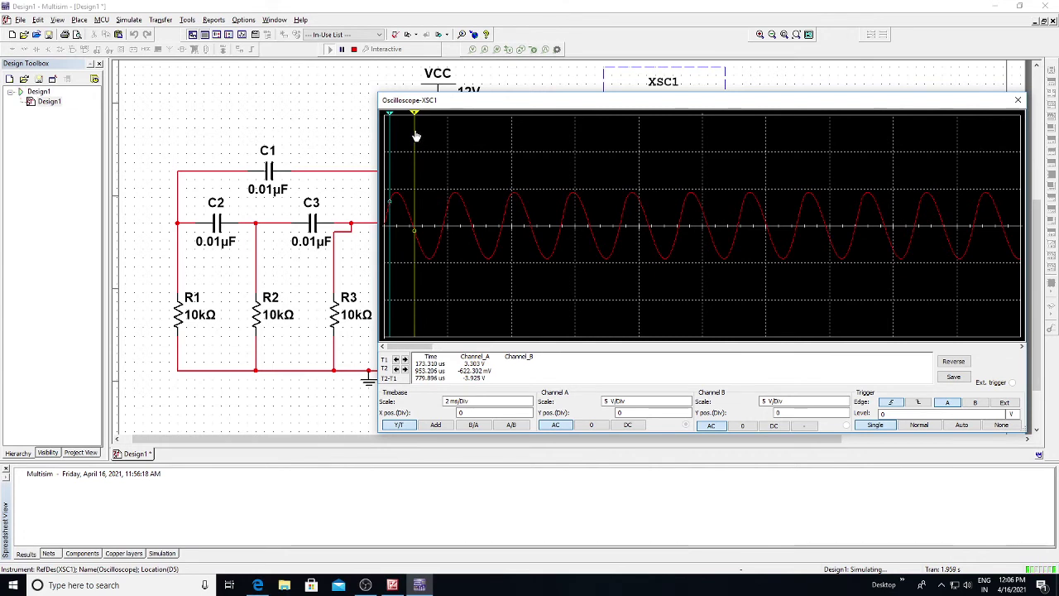
left_click_drag(416, 136, 468, 136)
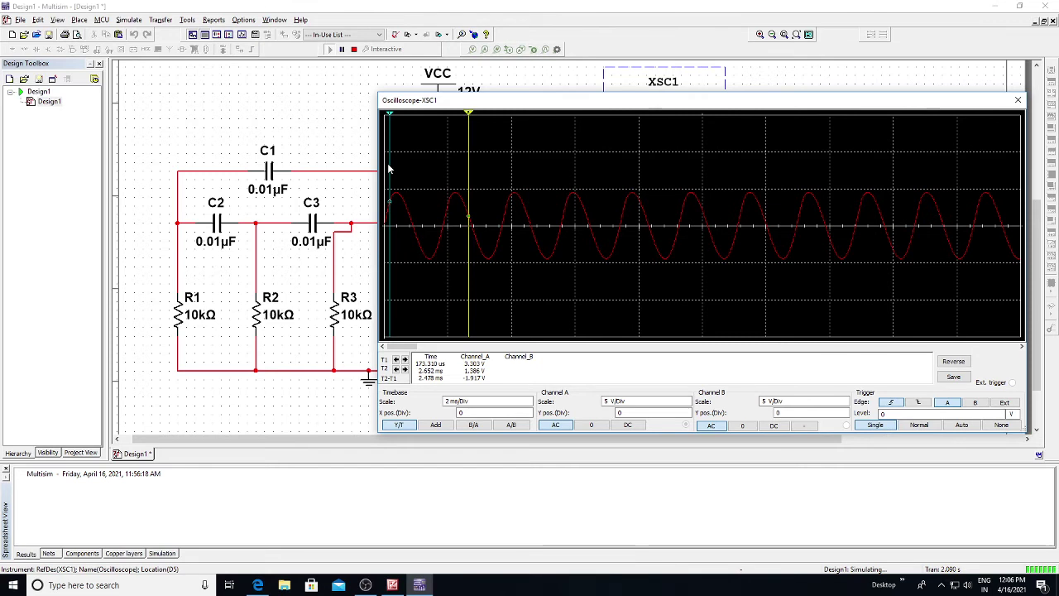
left_click_drag(390, 170, 414, 169)
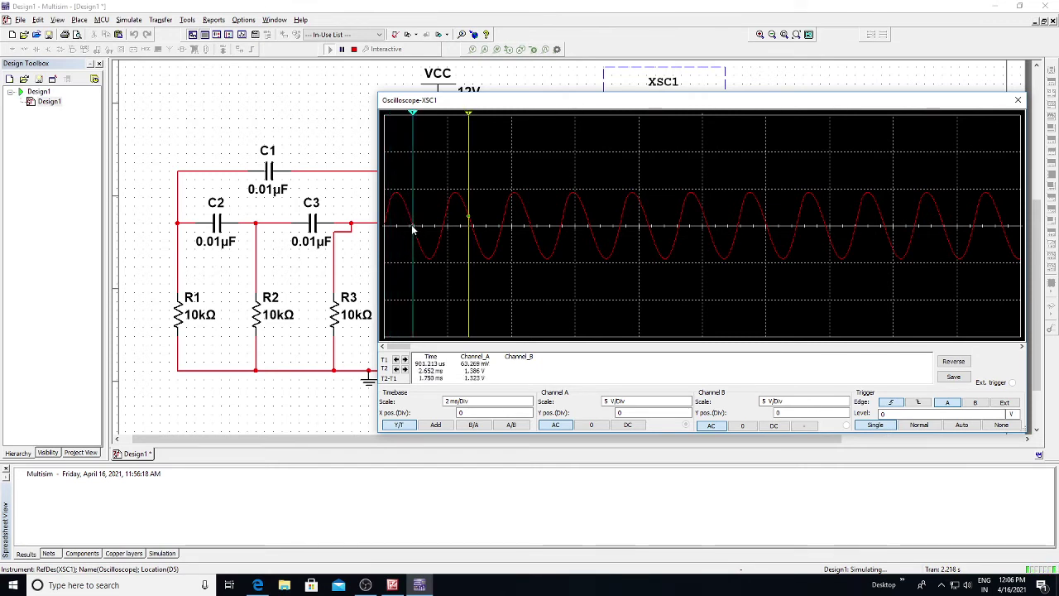
left_click_drag(469, 229, 474, 229)
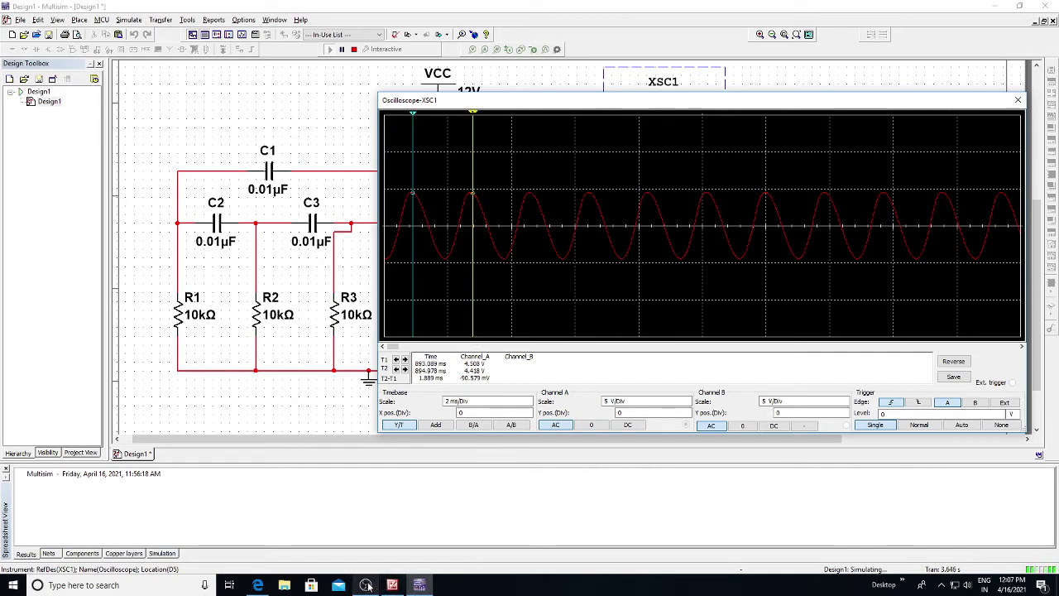
Switch to the observation table in Picture Manager and compare its frequency and voltage columns with the oscilloscope's cursor readings
key("alt+Tab")
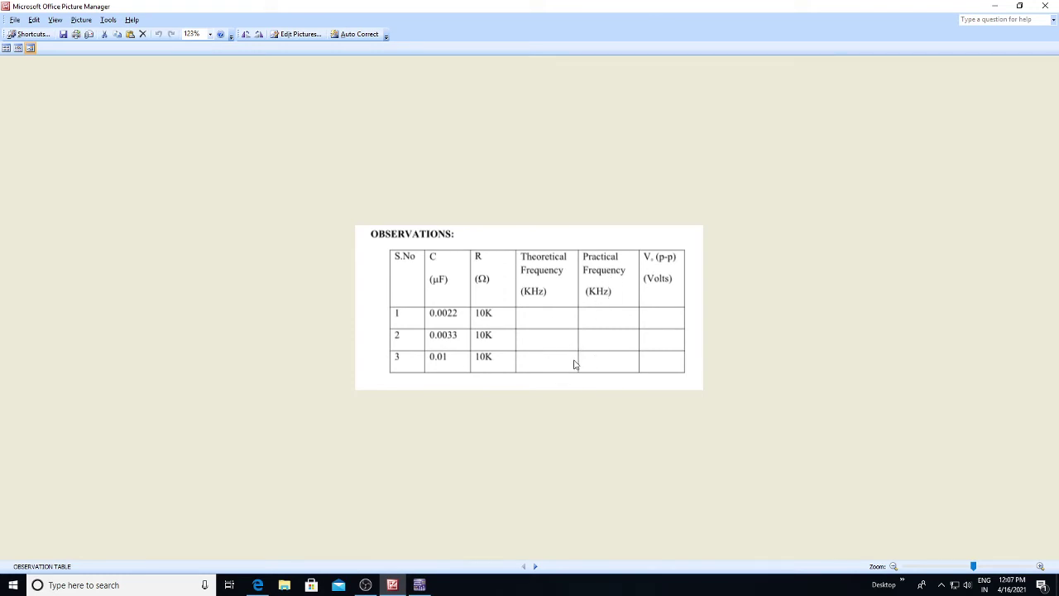
left_click(422, 585)
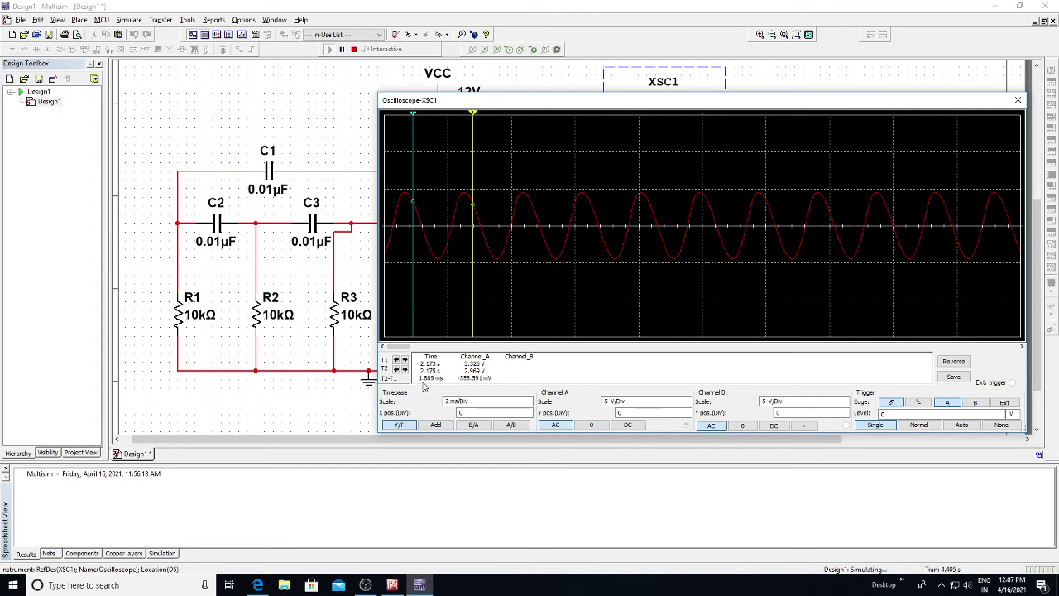
left_click(392, 584)
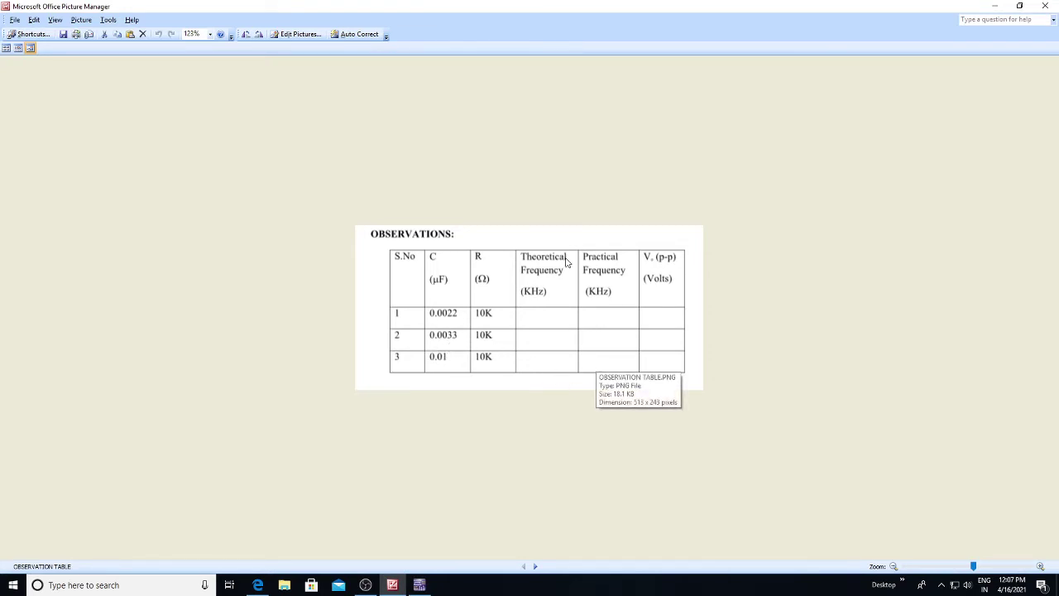
right_click(420, 424)
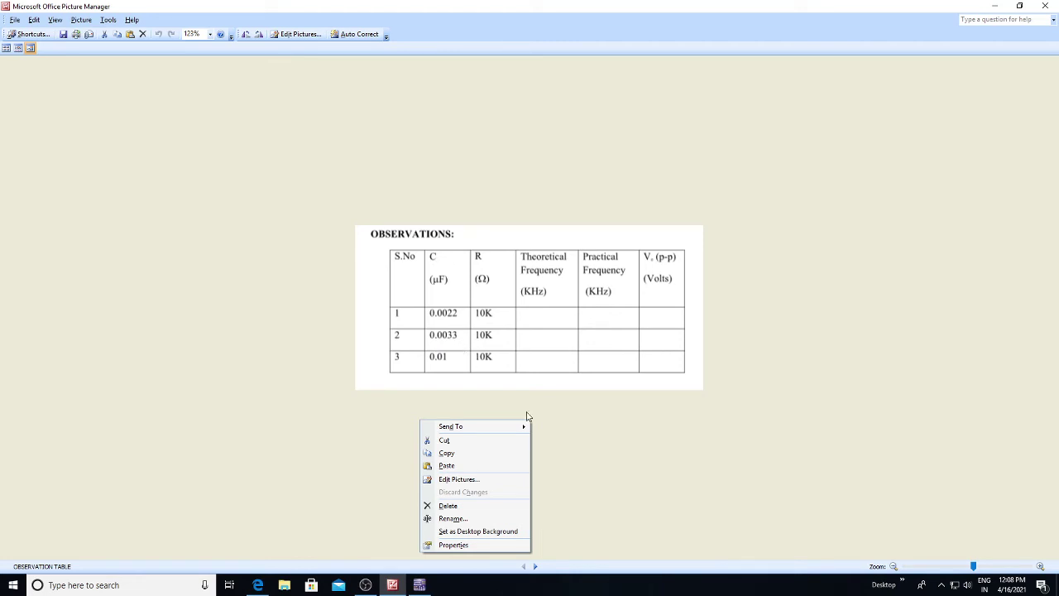
left_click(622, 463)
Return to Multisim, stop the running simulation and close the oscilloscope display
left_click(419, 584)
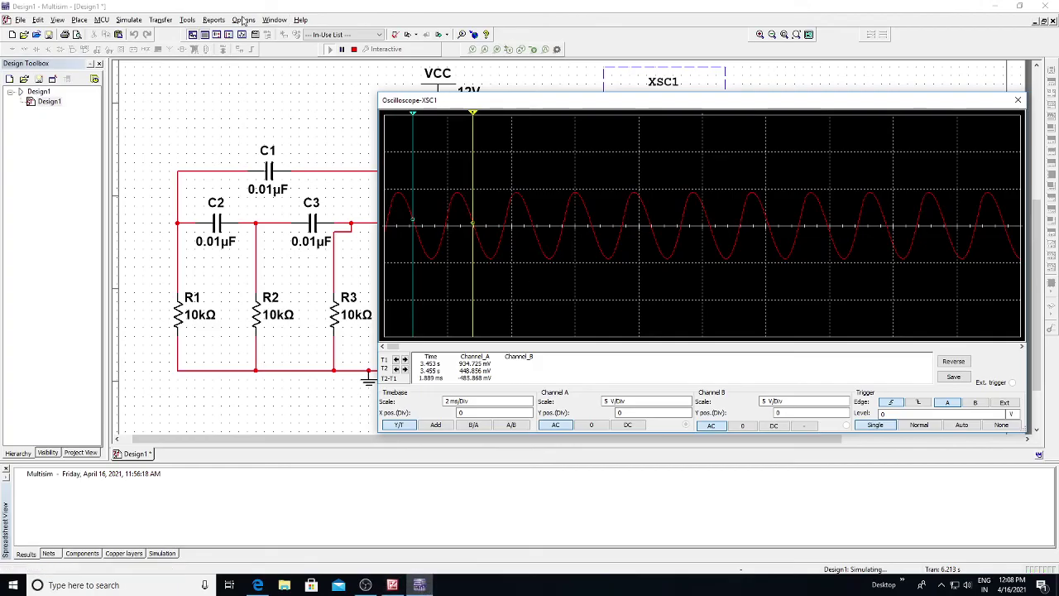
left_click(354, 49)
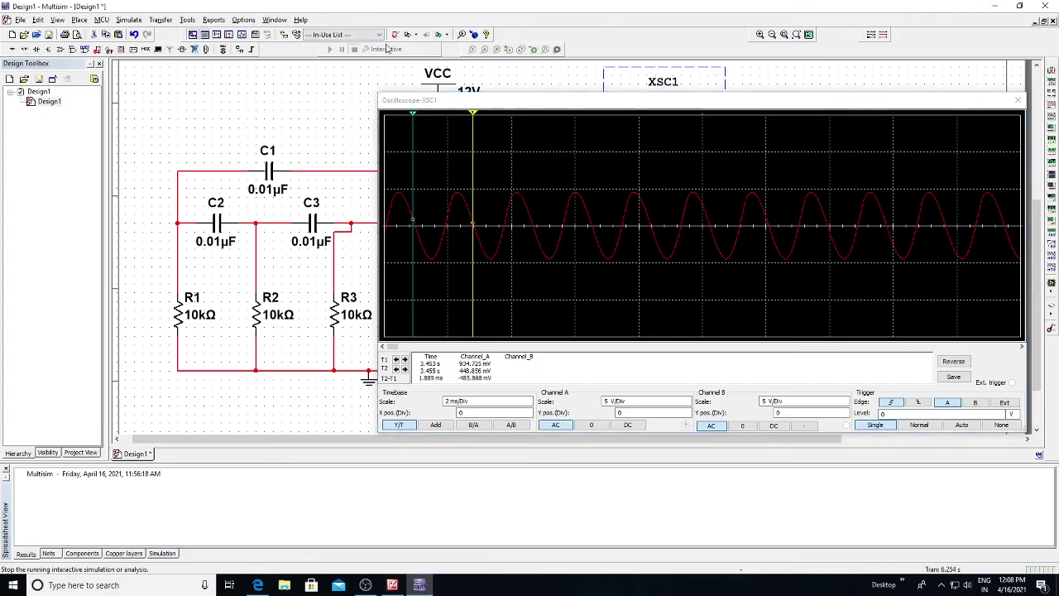
left_click(1017, 100)
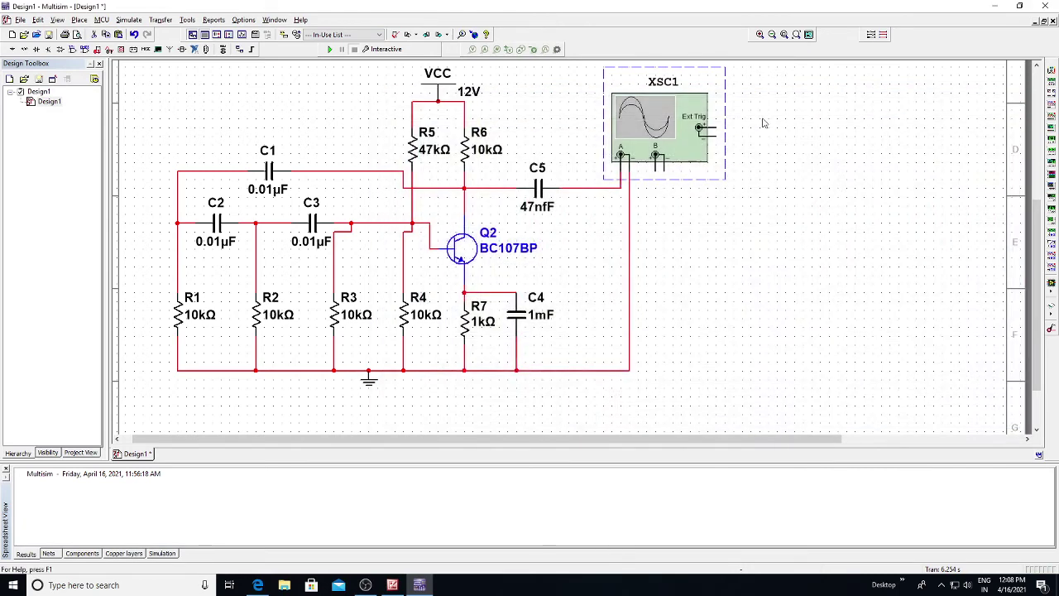
Set the capacitance of C1 and C2 to 0.0033u each
double_click(277, 193)
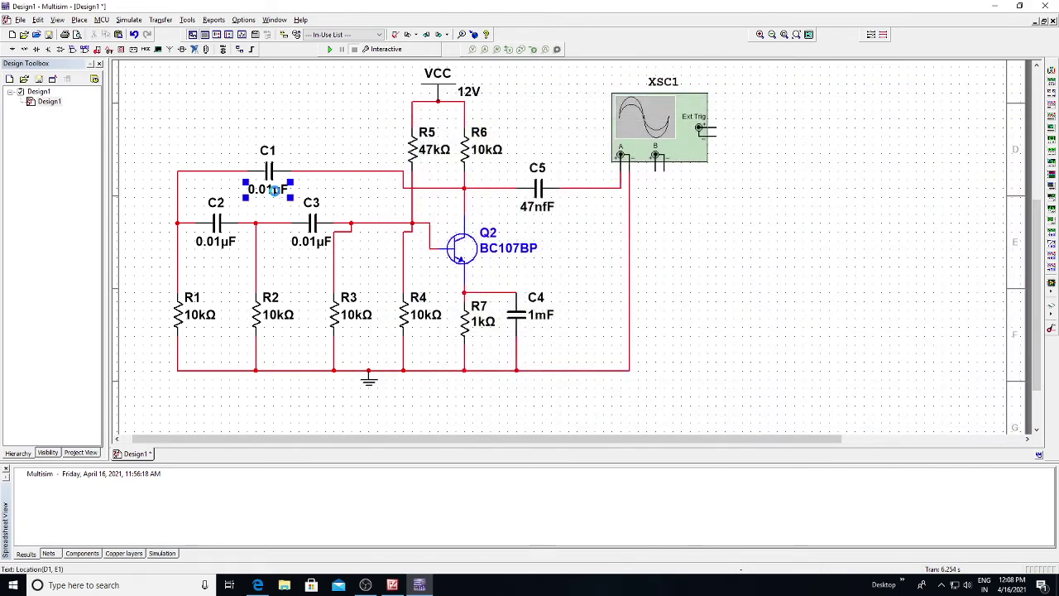
type("0.0033")
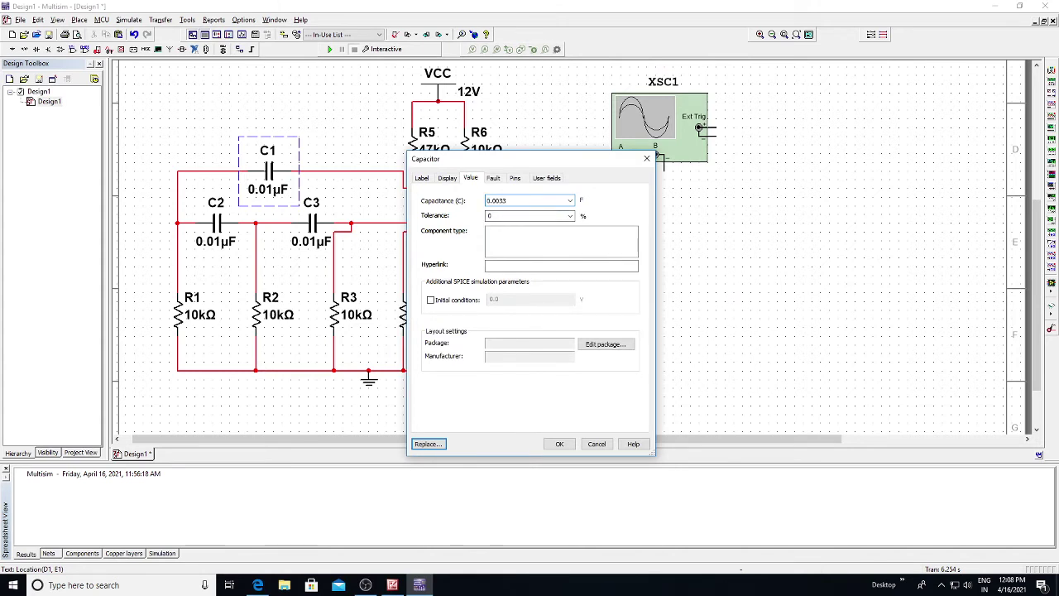
type("u")
left_click(559, 443)
double_click(215, 234)
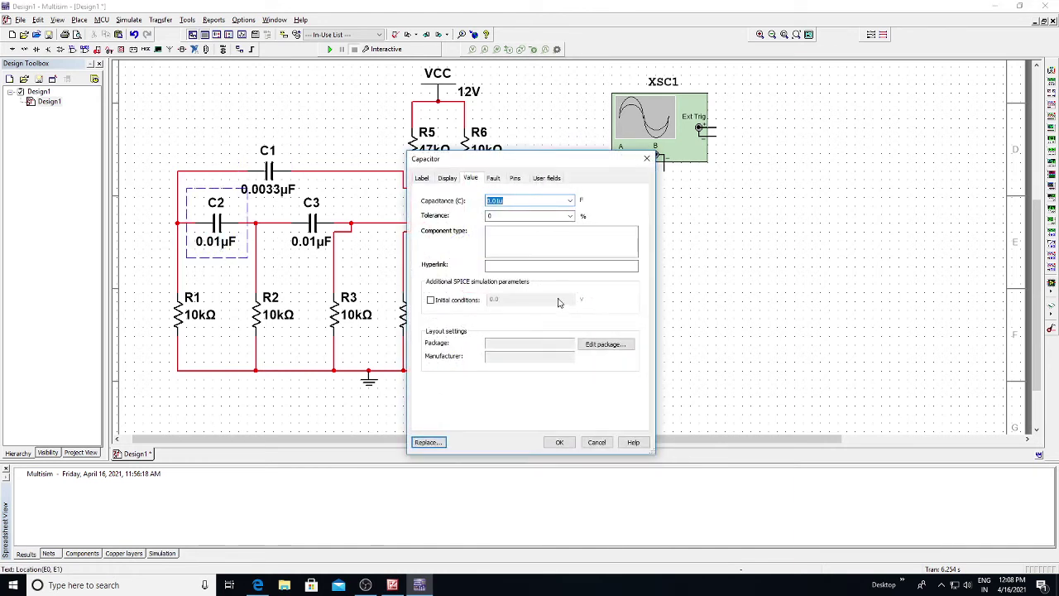
type("0.0033u")
left_click(554, 441)
Set the capacitance of C3 to 0.0033uf
double_click(311, 234)
type("0")
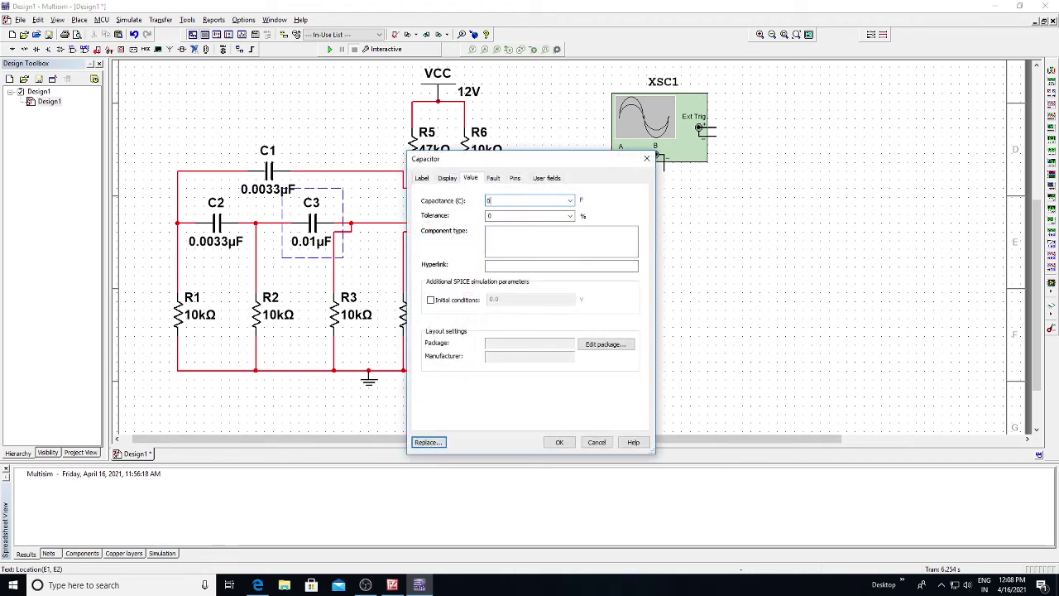
type(".0033uf")
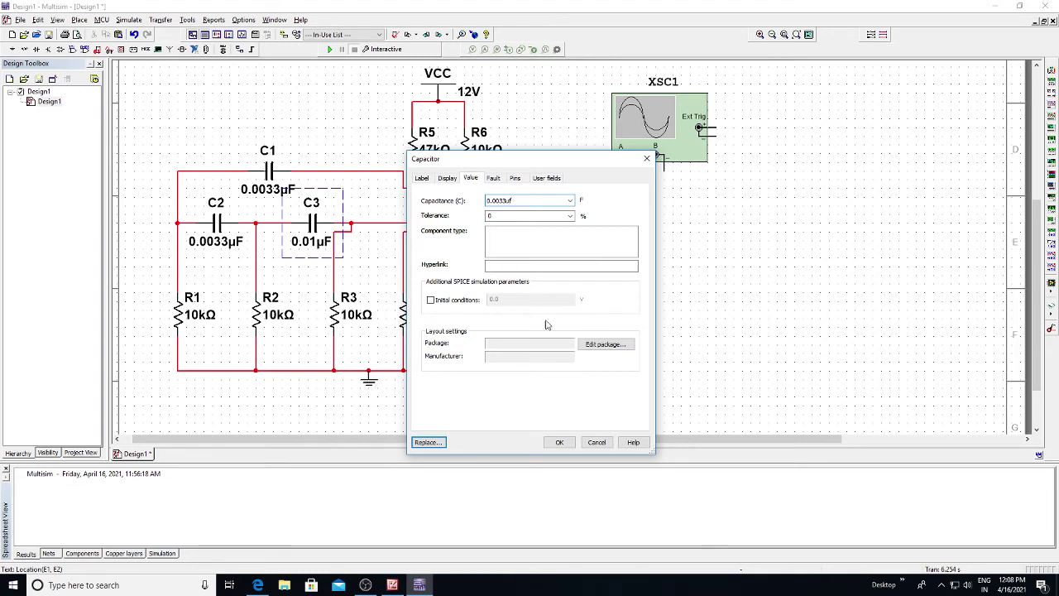
left_click(559, 442)
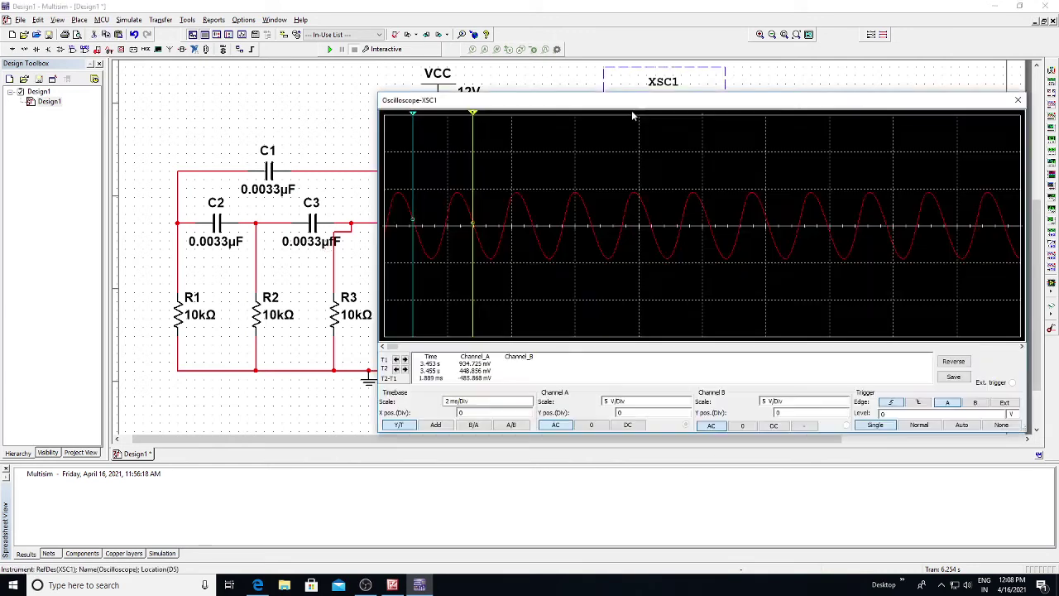
Open oscilloscope XSC1, run the simulation and set the timebase scale to 5 ms/Div
double_click(631, 117)
left_click(331, 52)
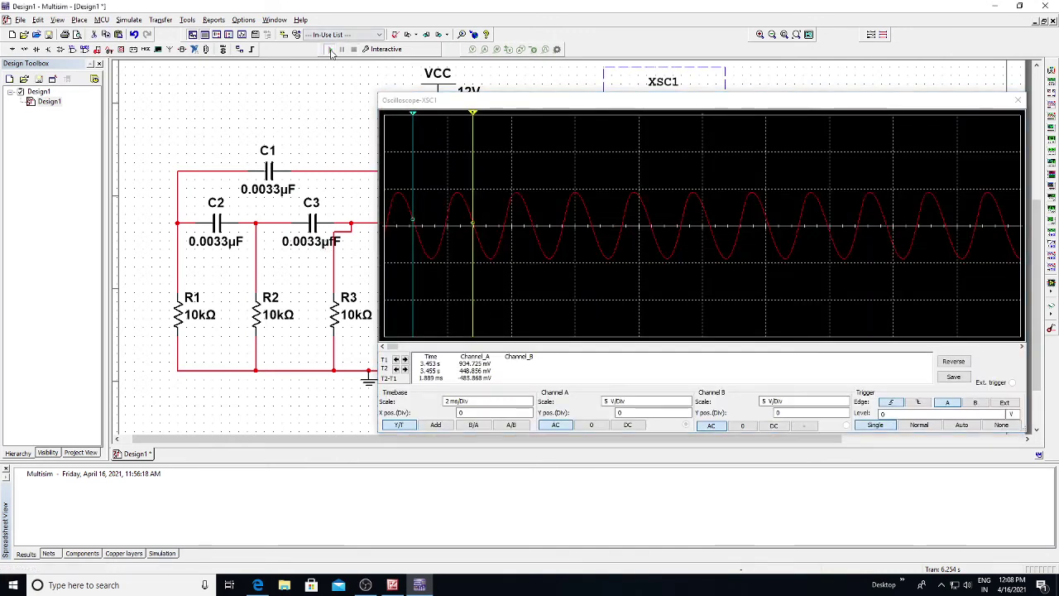
left_click(496, 402)
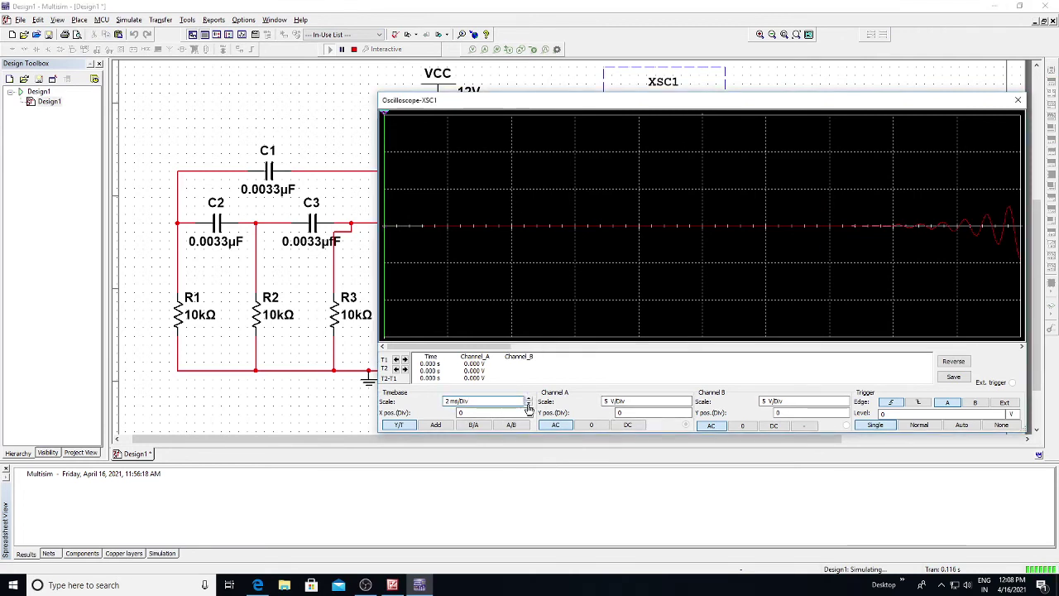
left_click(528, 405)
left_click(528, 405)
left_click(527, 405)
left_click(527, 399)
left_click(528, 399)
left_click(527, 399)
left_click(528, 398)
left_click(528, 399)
left_click(528, 398)
left_click(528, 406)
left_click(527, 405)
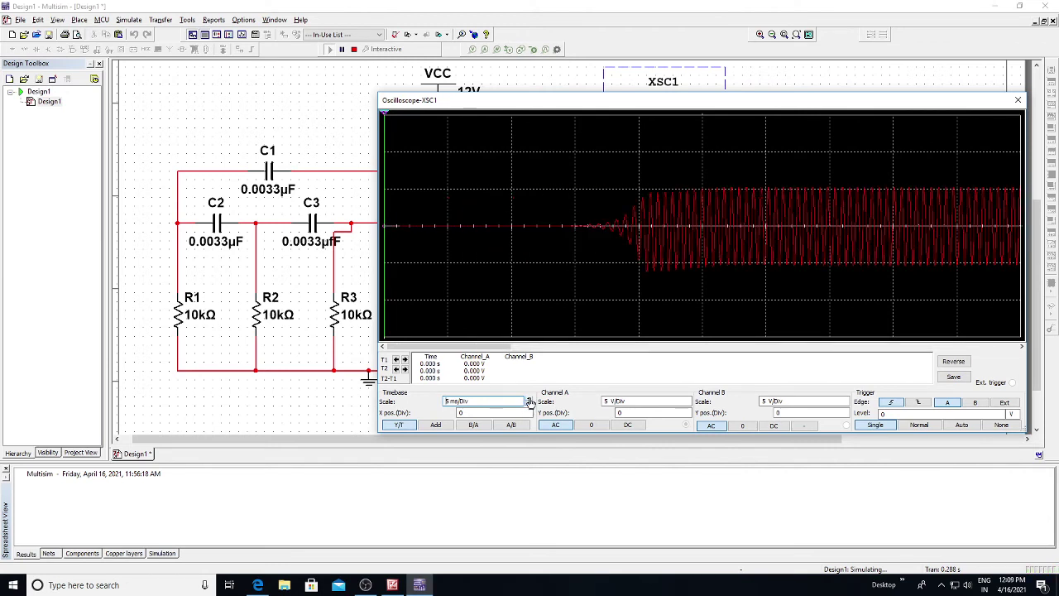
Widen the oscilloscope timebase to 100 ms/Div to view the oscillation's start-up and return it to 5 ms/Div
left_click(528, 398)
left_click(528, 399)
left_click(528, 399)
left_click(527, 398)
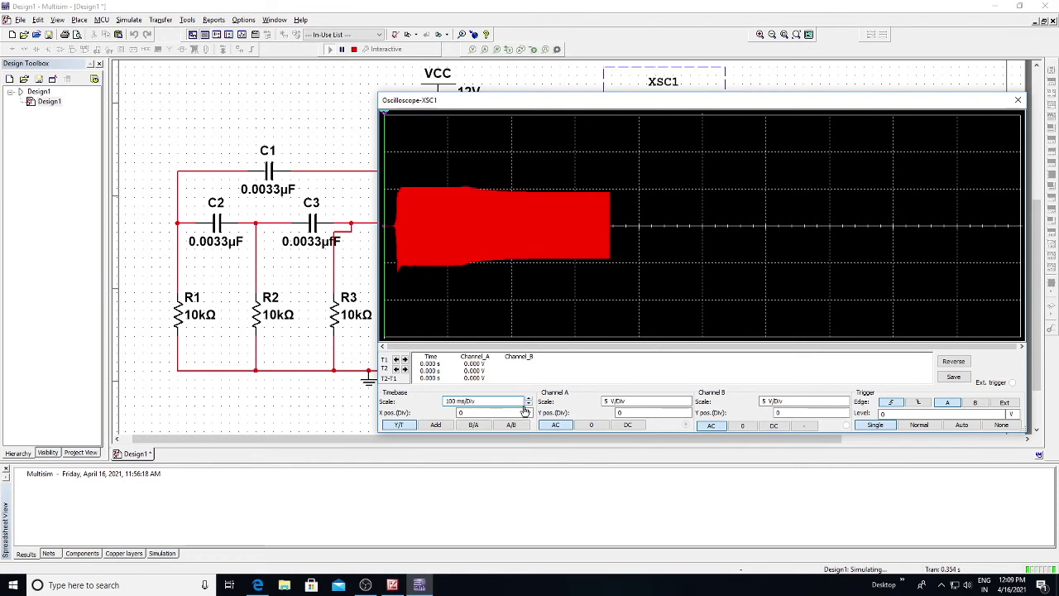
left_click(527, 406)
left_click(528, 405)
left_click(527, 405)
left_click(528, 405)
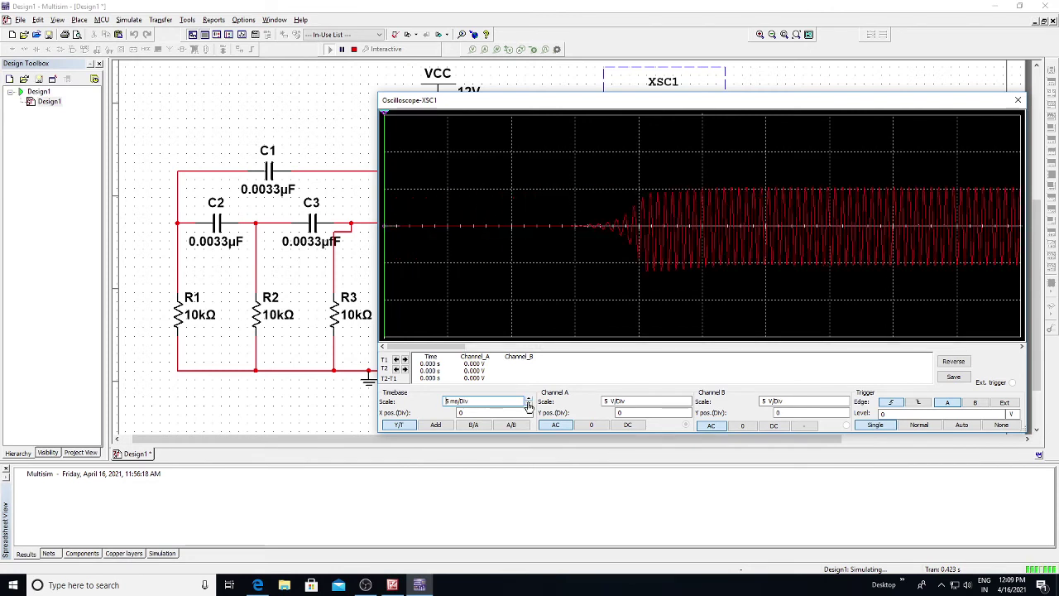
Set the oscilloscope trigger to Normal and the timebase scale to 500 us/Div
left_click(910, 425)
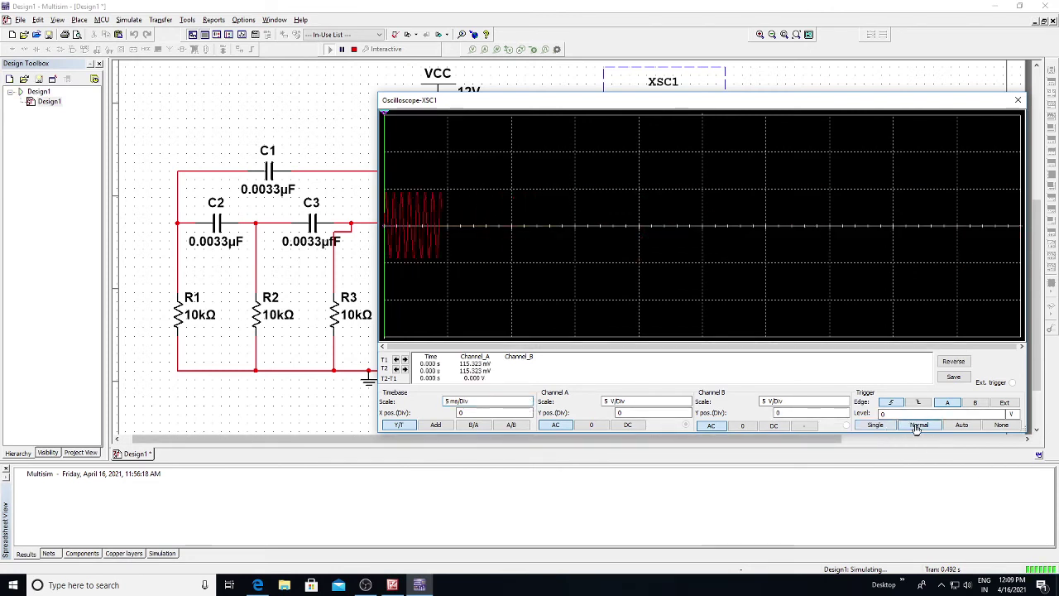
left_click(527, 406)
left_click(528, 406)
left_click(528, 405)
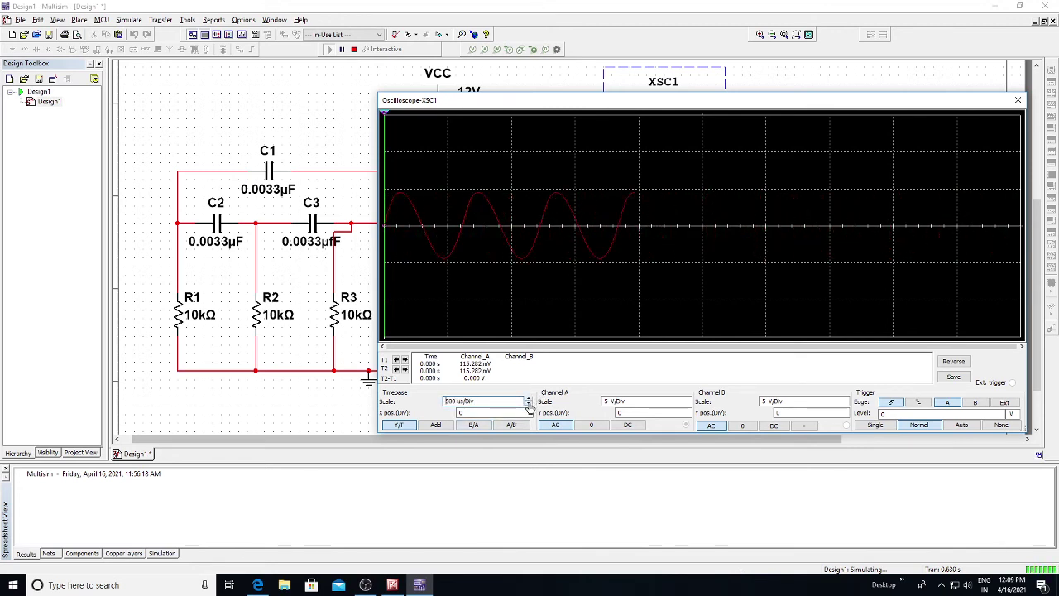
Set the trigger to Single, measure the waveform's period with the cursors one cycle apart, and close the oscilloscope display
left_click(871, 425)
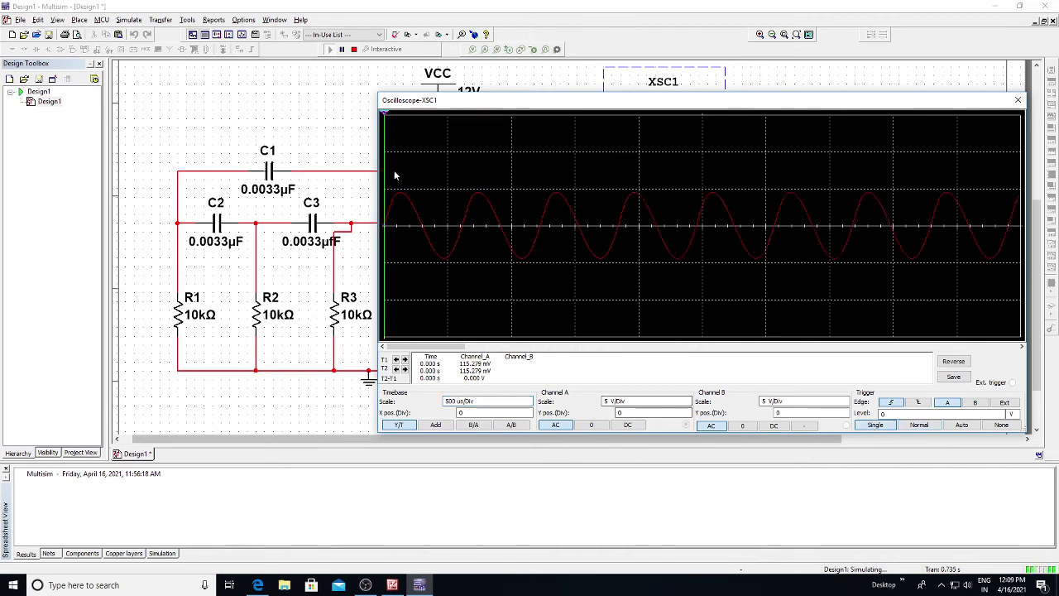
left_click_drag(385, 162, 459, 177)
left_click_drag(382, 164, 501, 163)
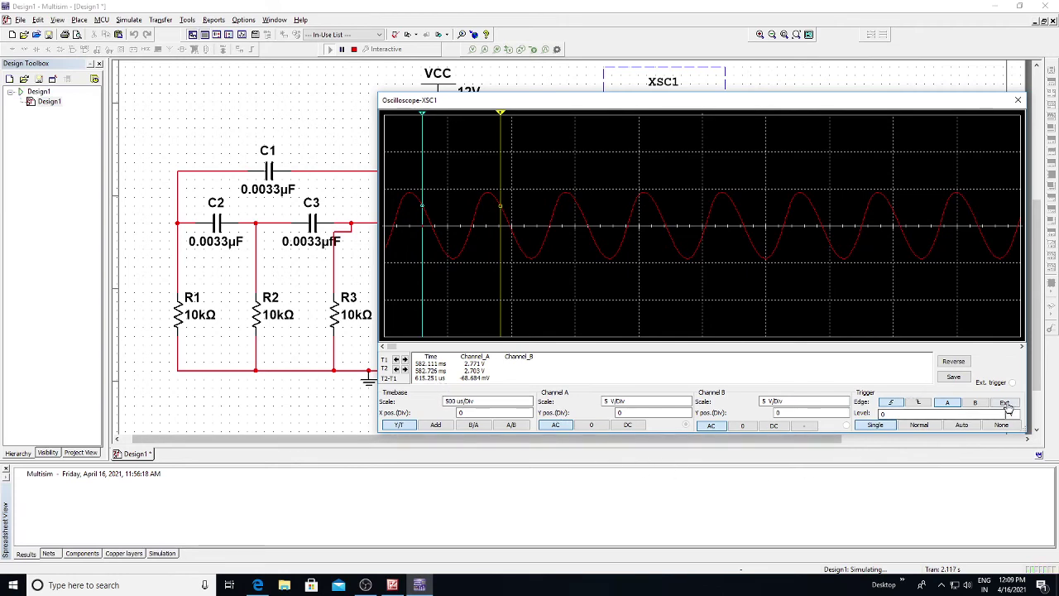
left_click(1018, 100)
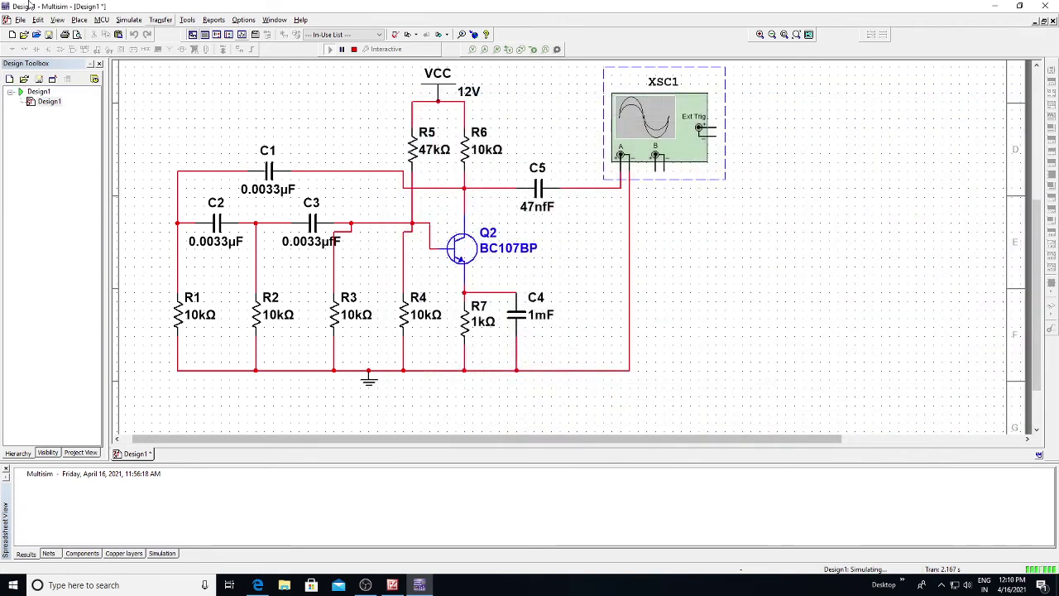
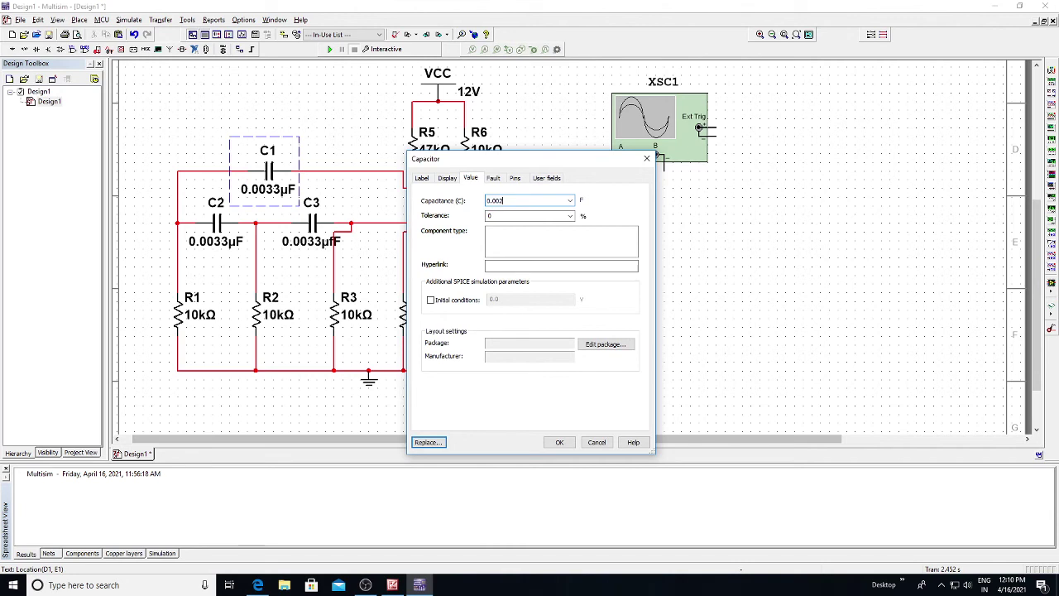
Set the capacitance of C1, C2 and C3 to 0.0022u each
type("2u")
left_click(559, 442)
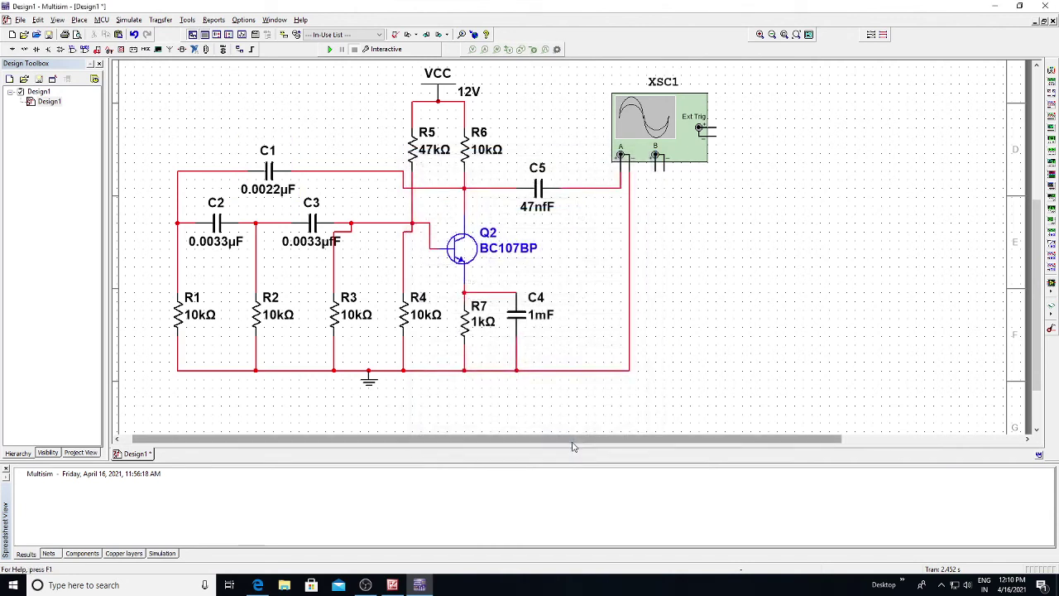
double_click(231, 251)
type("0.0022u")
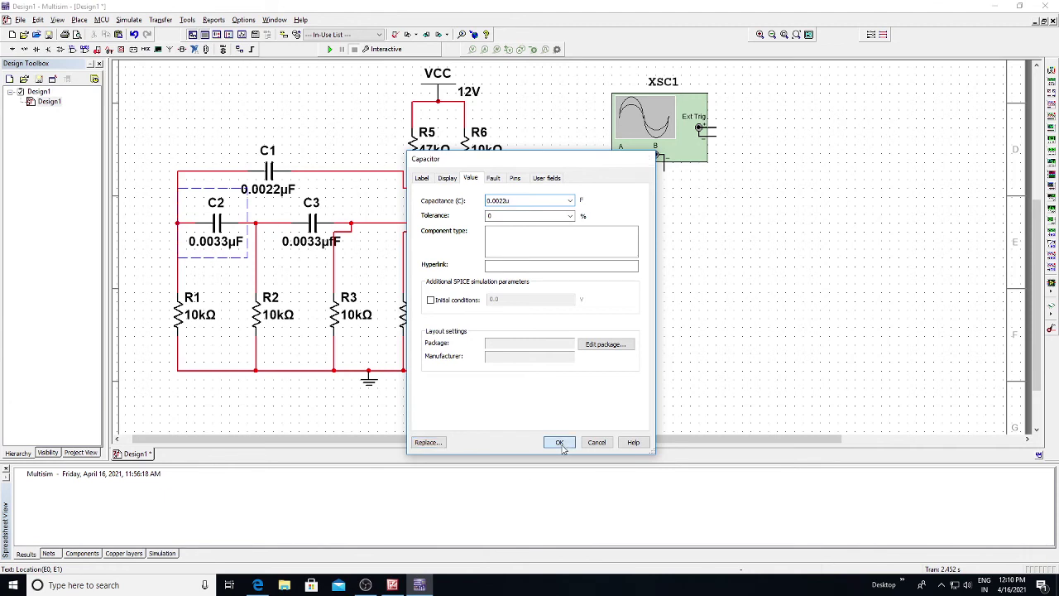
left_click(559, 442)
left_click(322, 240)
double_click(322, 240)
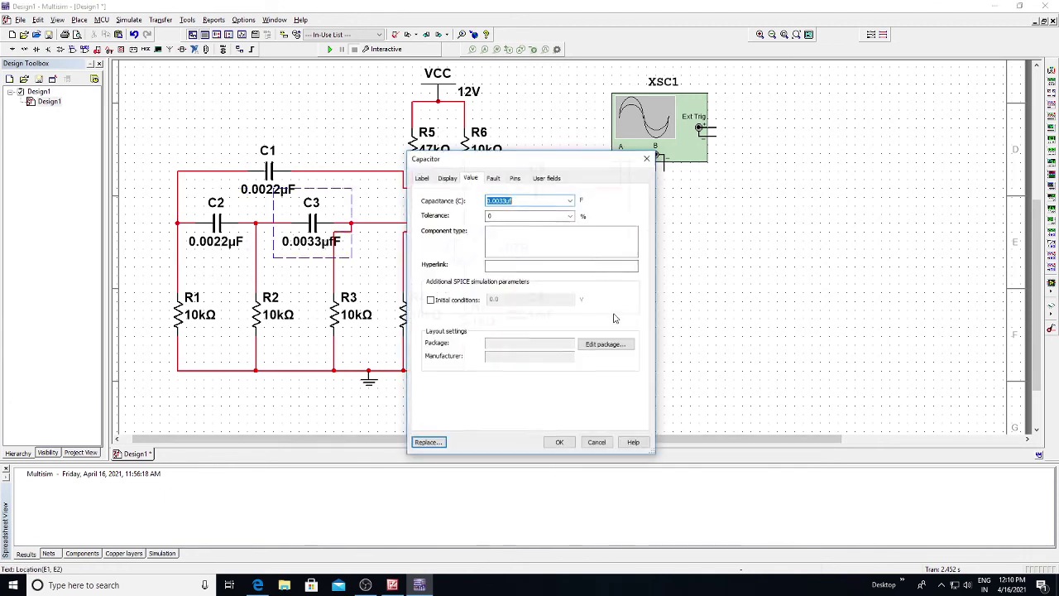
type("0.0")
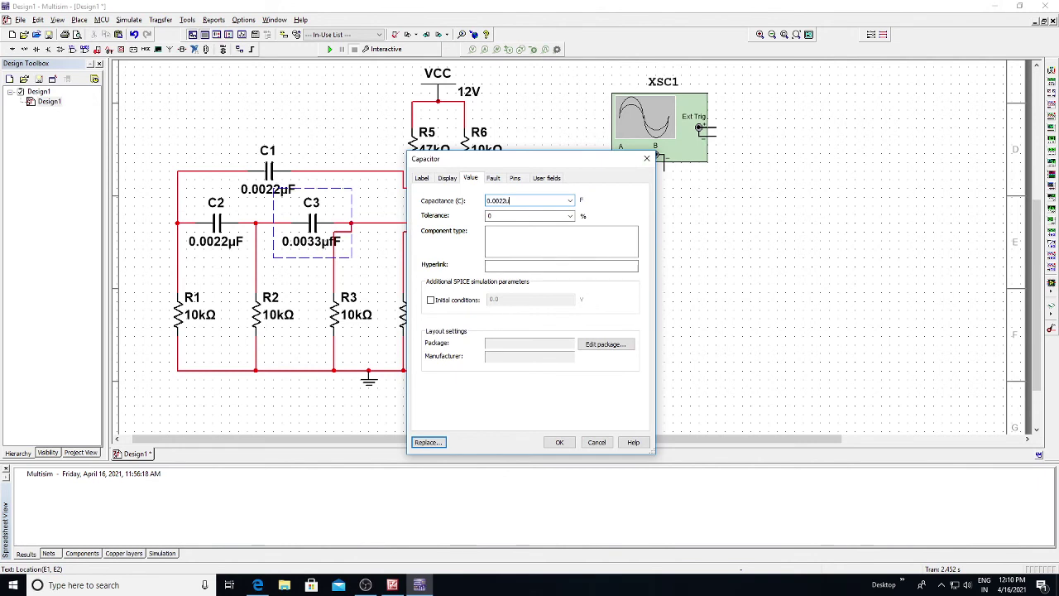
left_click(559, 441)
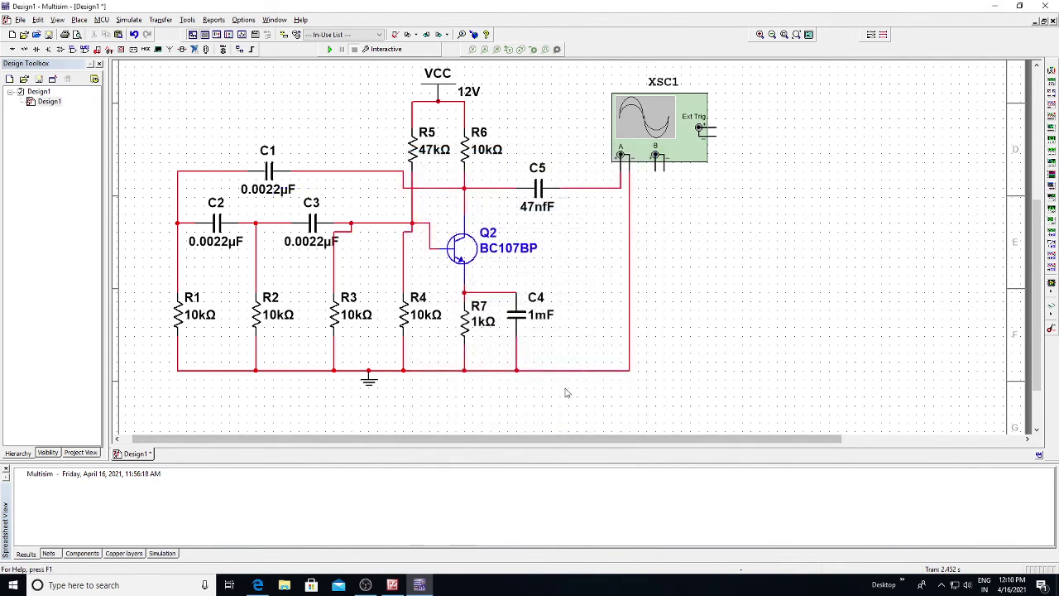
Run the simulation and show the output waveform on oscilloscope XSC1 with the trigger set to Normal
left_click(329, 49)
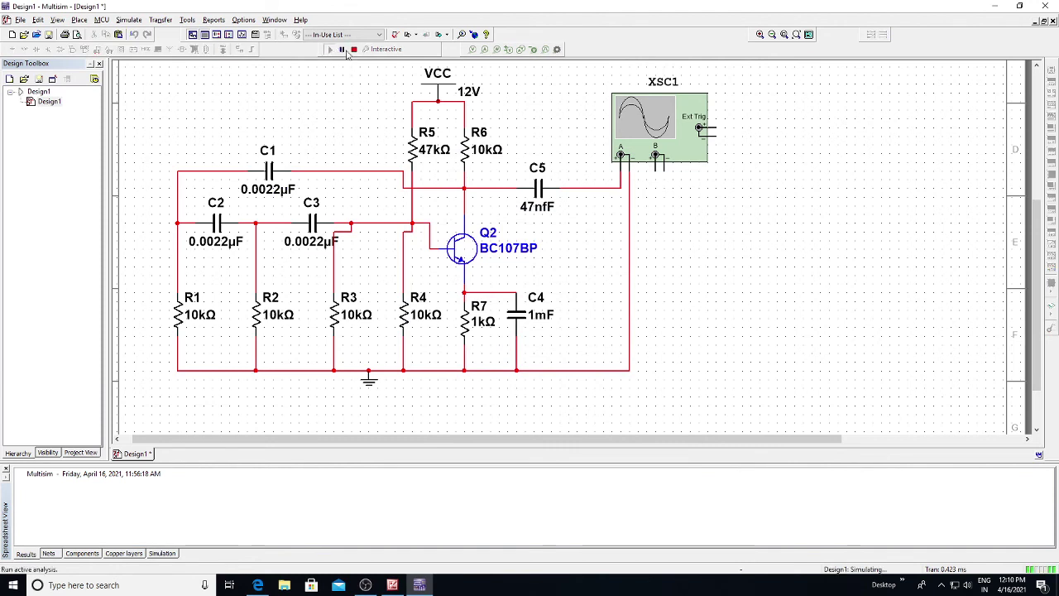
double_click(639, 137)
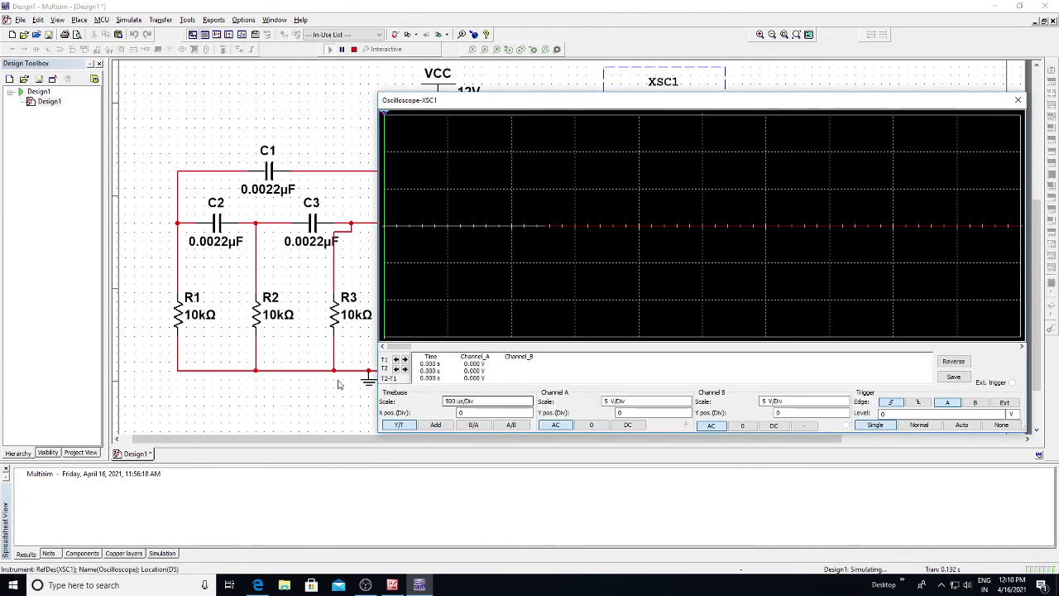
left_click(918, 425)
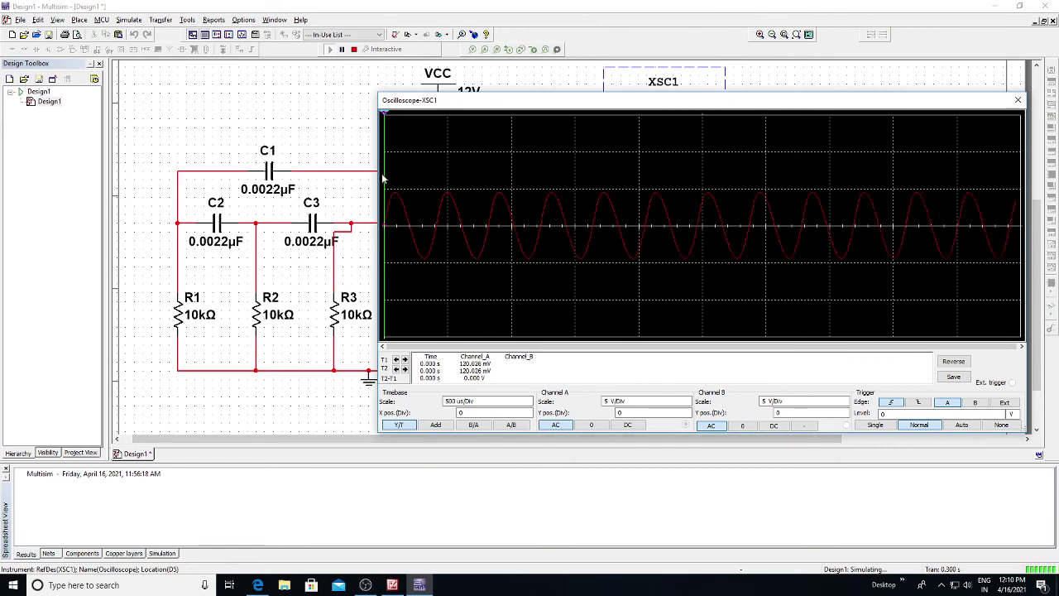
Set the trigger to Single and place the two cursors about 615 us apart on the waveform to read time and voltage
left_click_drag(384, 176, 487, 192)
left_click(875, 424)
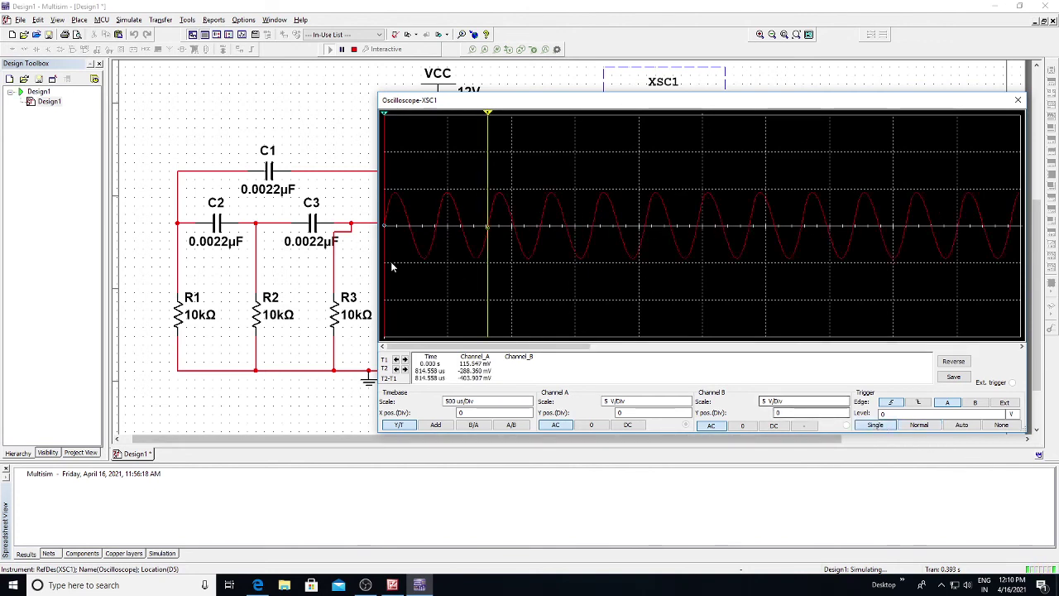
left_click_drag(487, 226, 489, 237)
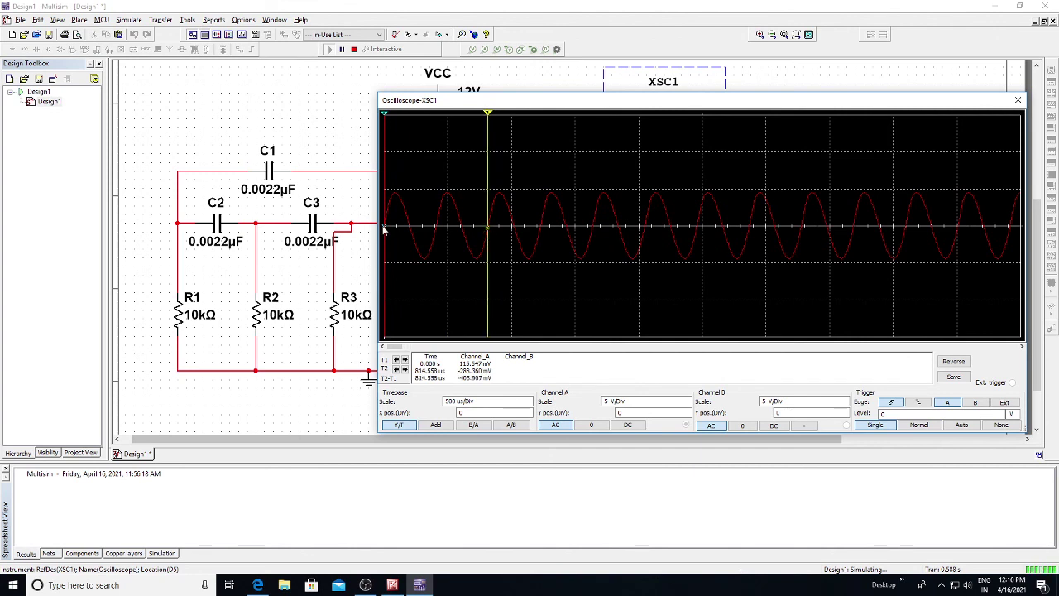
left_click_drag(385, 237, 410, 239)
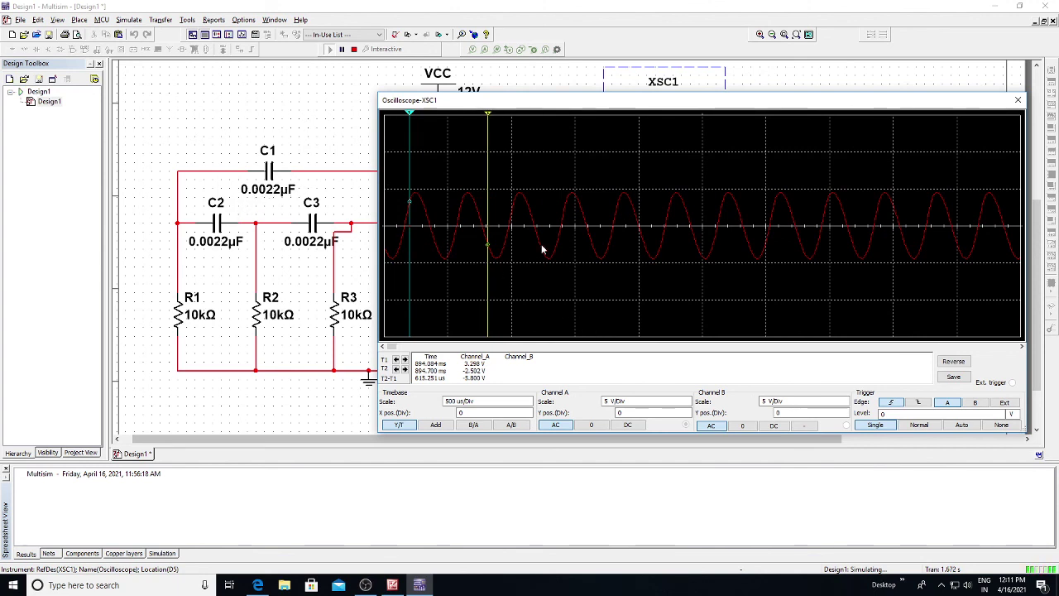
Close the oscilloscope display, check the observation table in Picture Manager and return to Multisim
left_click(1016, 100)
left_click(392, 585)
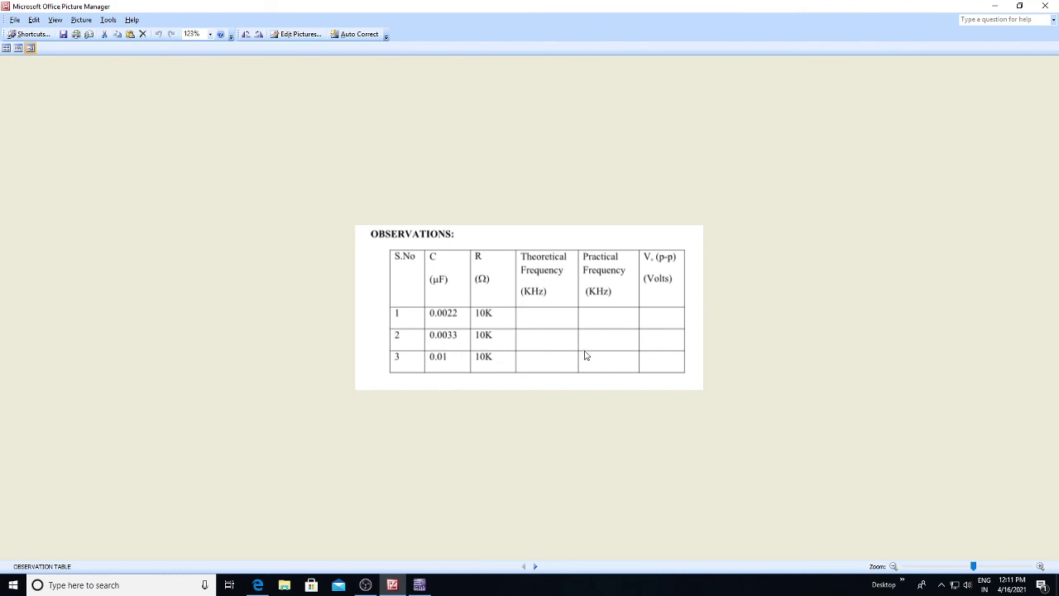
left_click(419, 585)
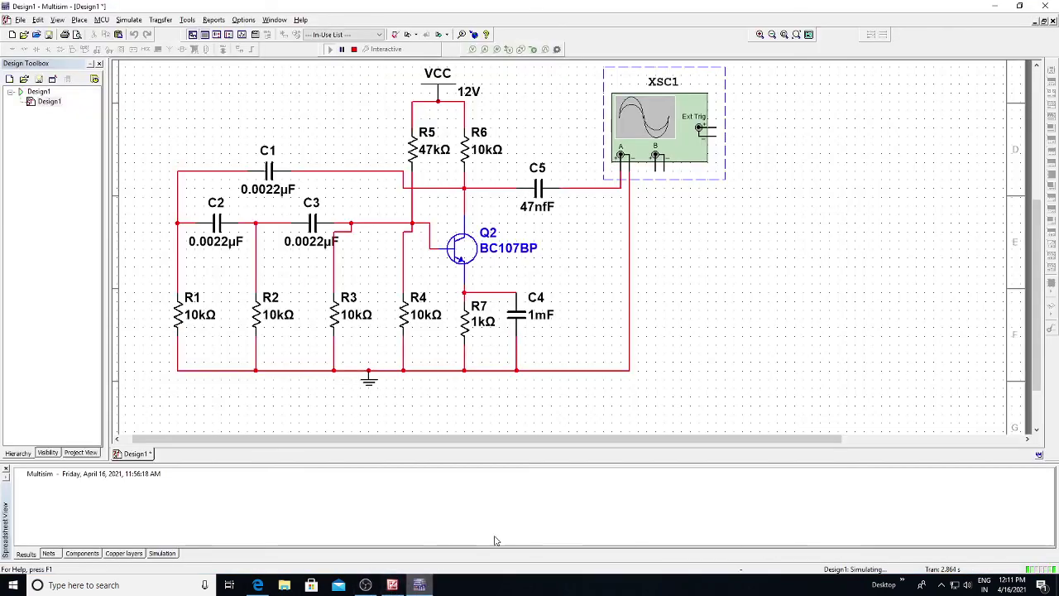